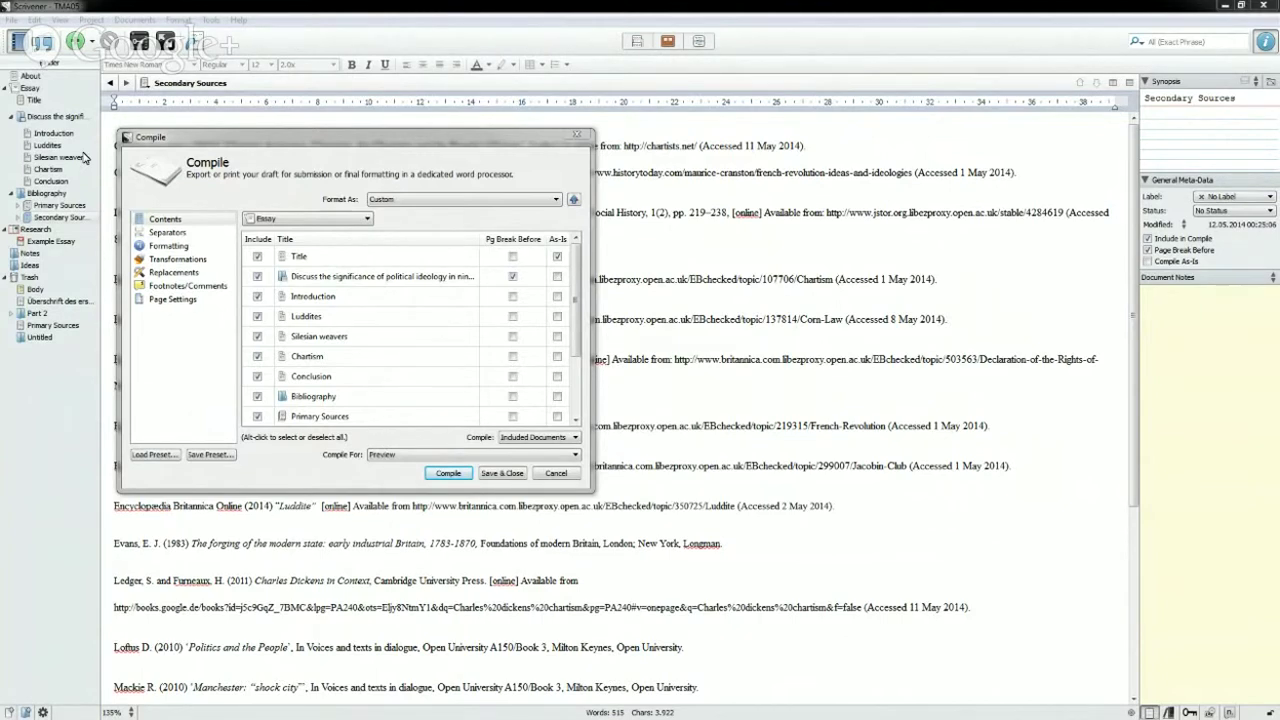
# - Cancel the open Compile dialog, start Compile again and move its window beside the binder
pyautogui.moveTo(277, 143)
pyautogui.mouseDown()
pyautogui.moveTo(274, 114)
pyautogui.moveTo(274, 136)
pyautogui.mouseUp()
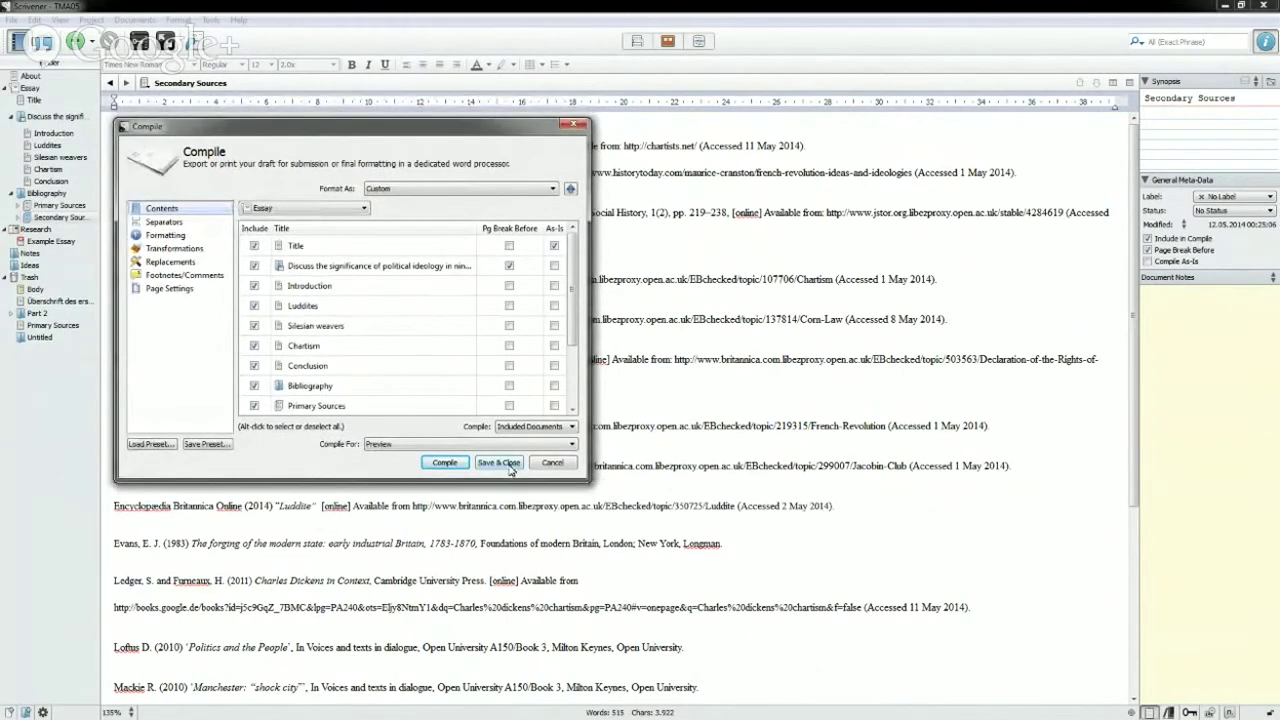
pyautogui.click(541, 467)
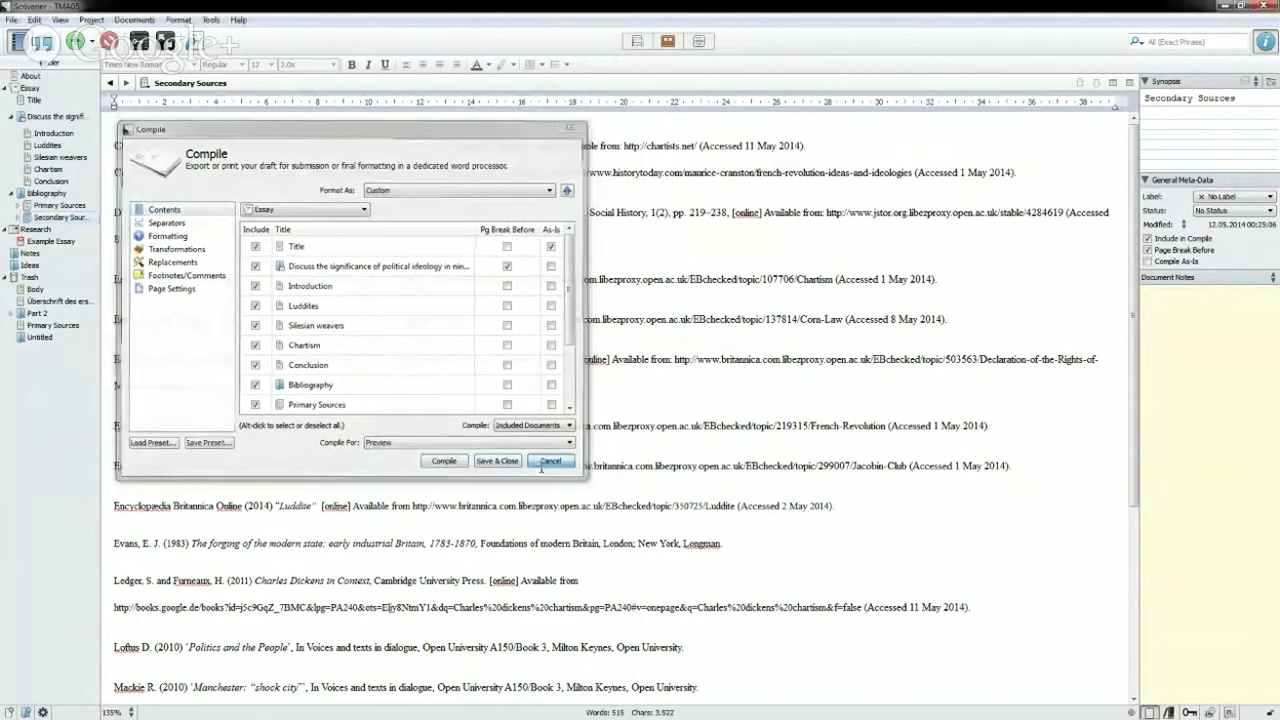
pyautogui.click(10, 20)
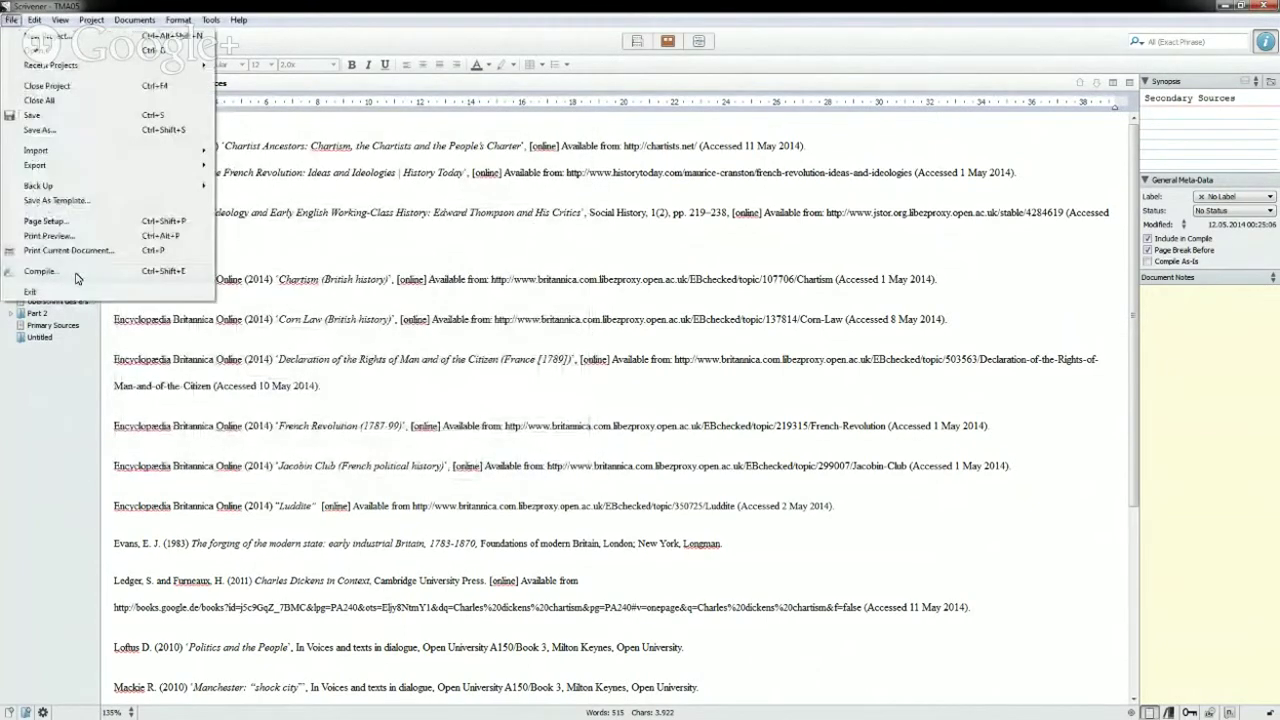
pyautogui.click(77, 276)
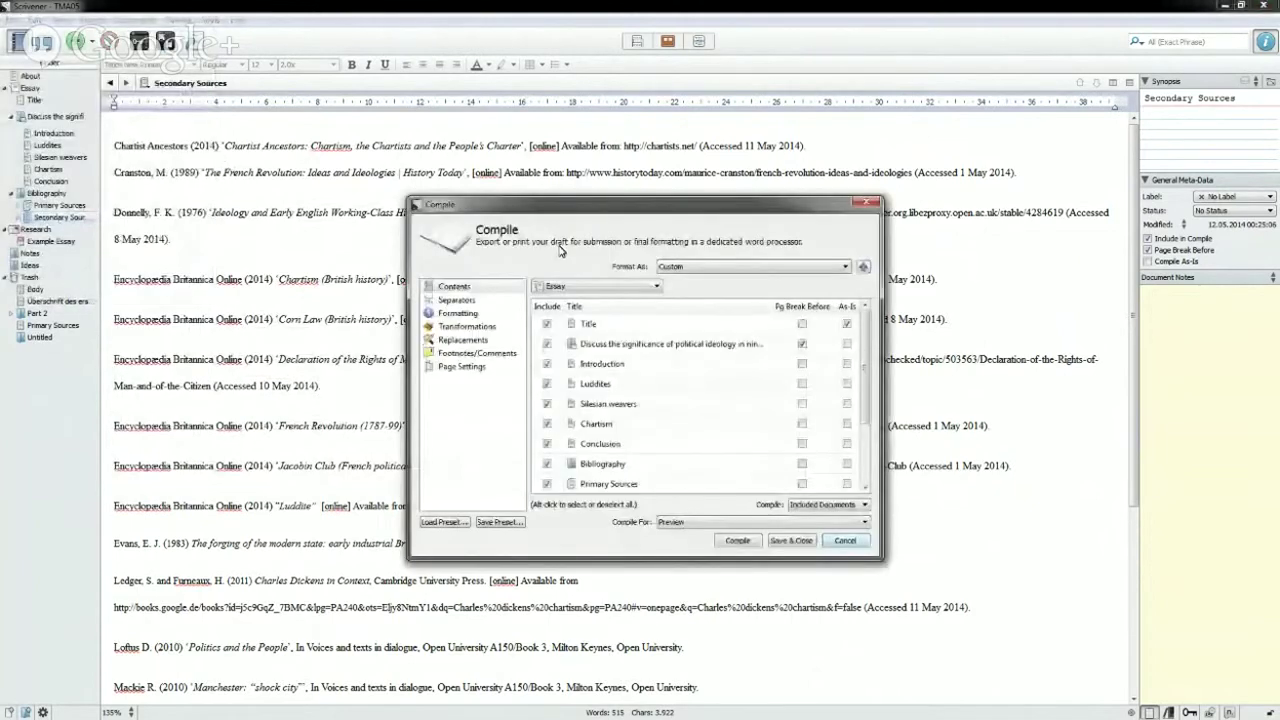
pyautogui.moveTo(560, 205); pyautogui.dragTo(300, 134)
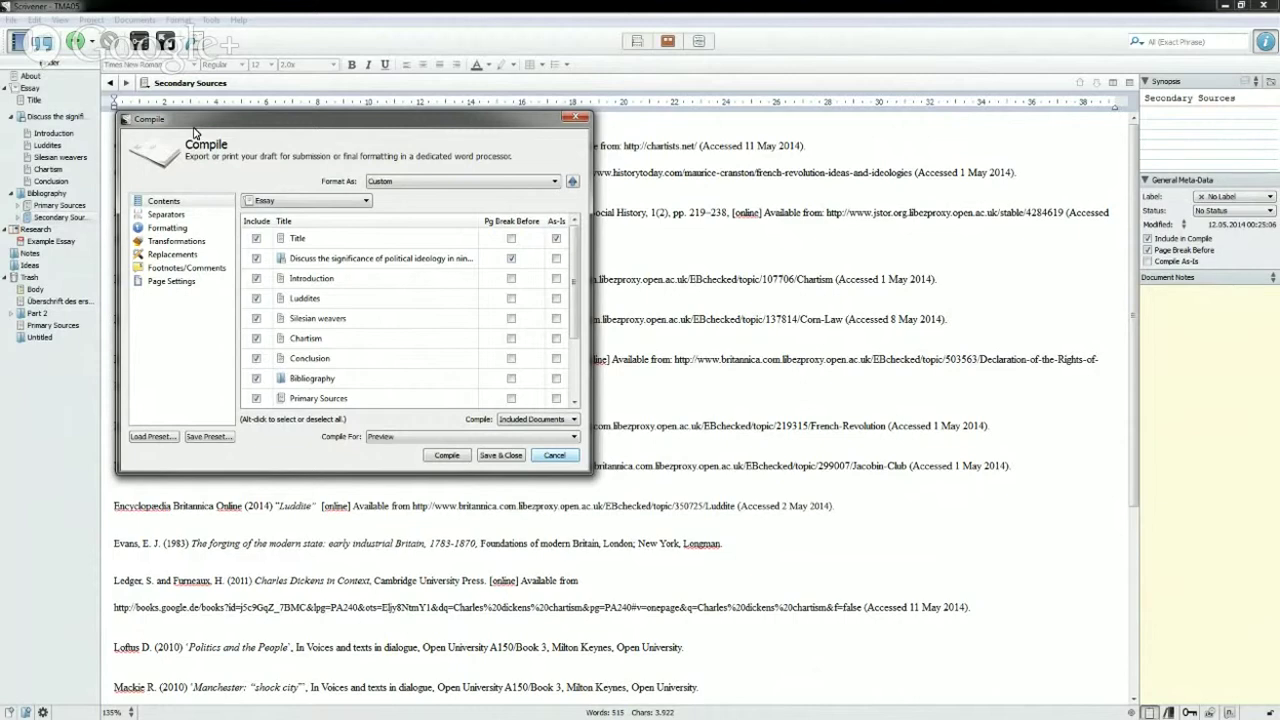
# - Look through the Separators, Formatting and Page Settings categories of the compile options
pyautogui.click(166, 214)
pyautogui.click(170, 228)
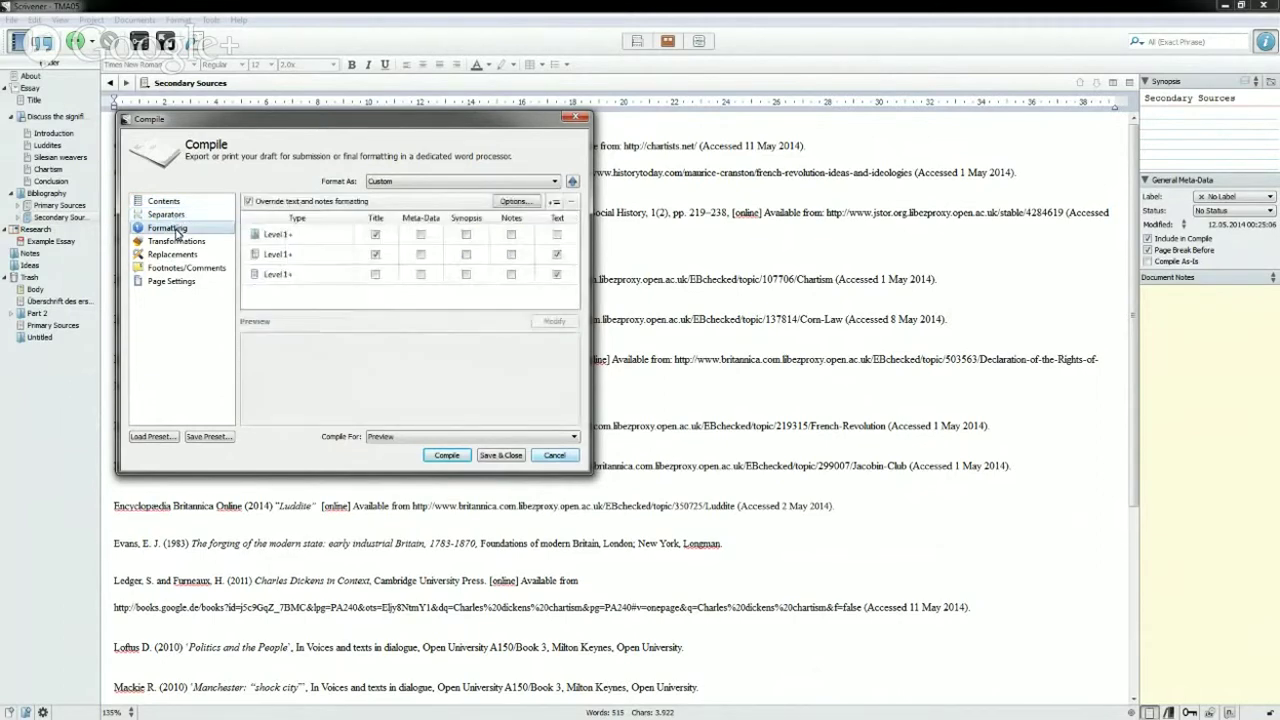
pyautogui.click(171, 281)
# - Examine the Essay's compile contents, checking the Include, Pg Break Before and As-Is settings of every document
pyautogui.click(180, 204)
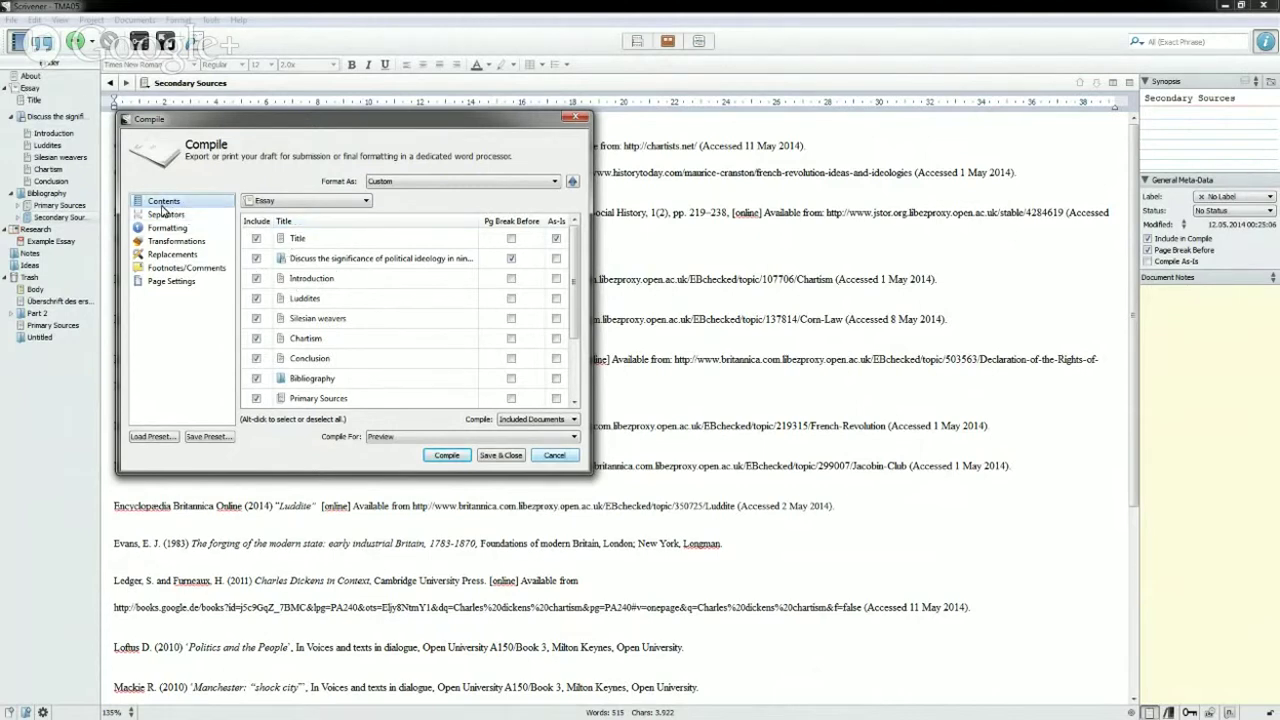
pyautogui.scroll(-1, 401, 296)
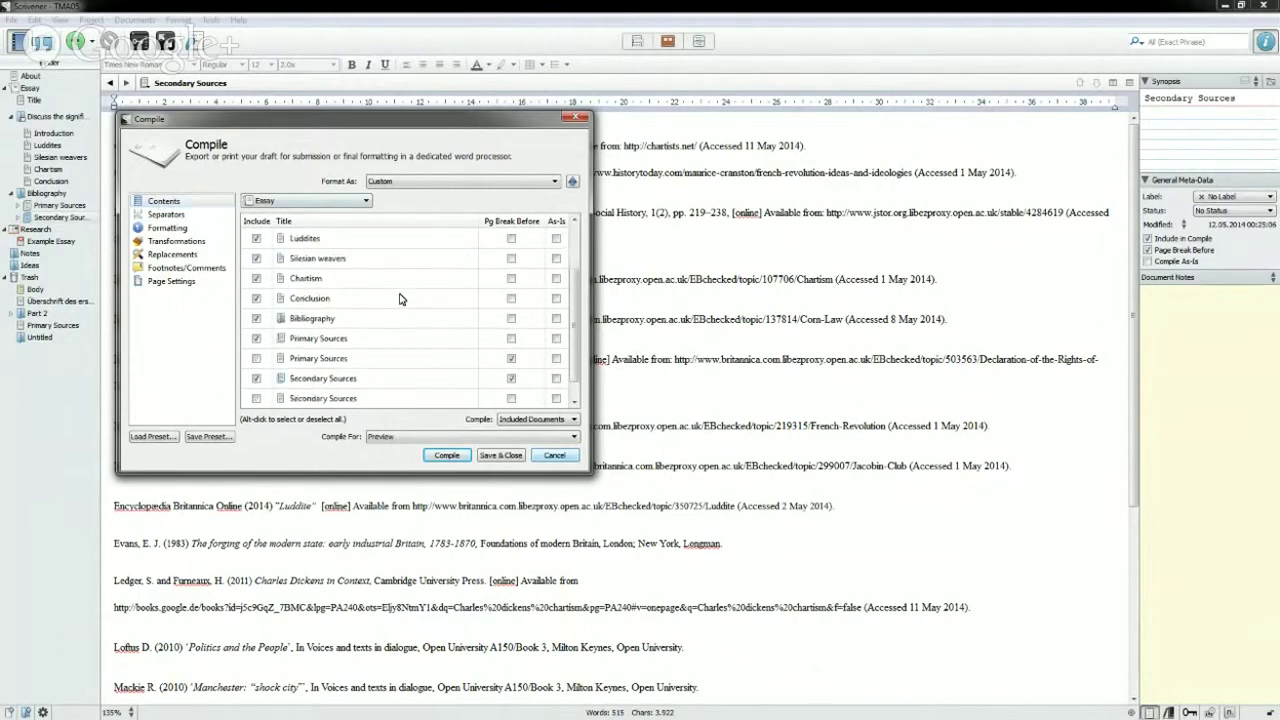
pyautogui.scroll(1, 401, 296)
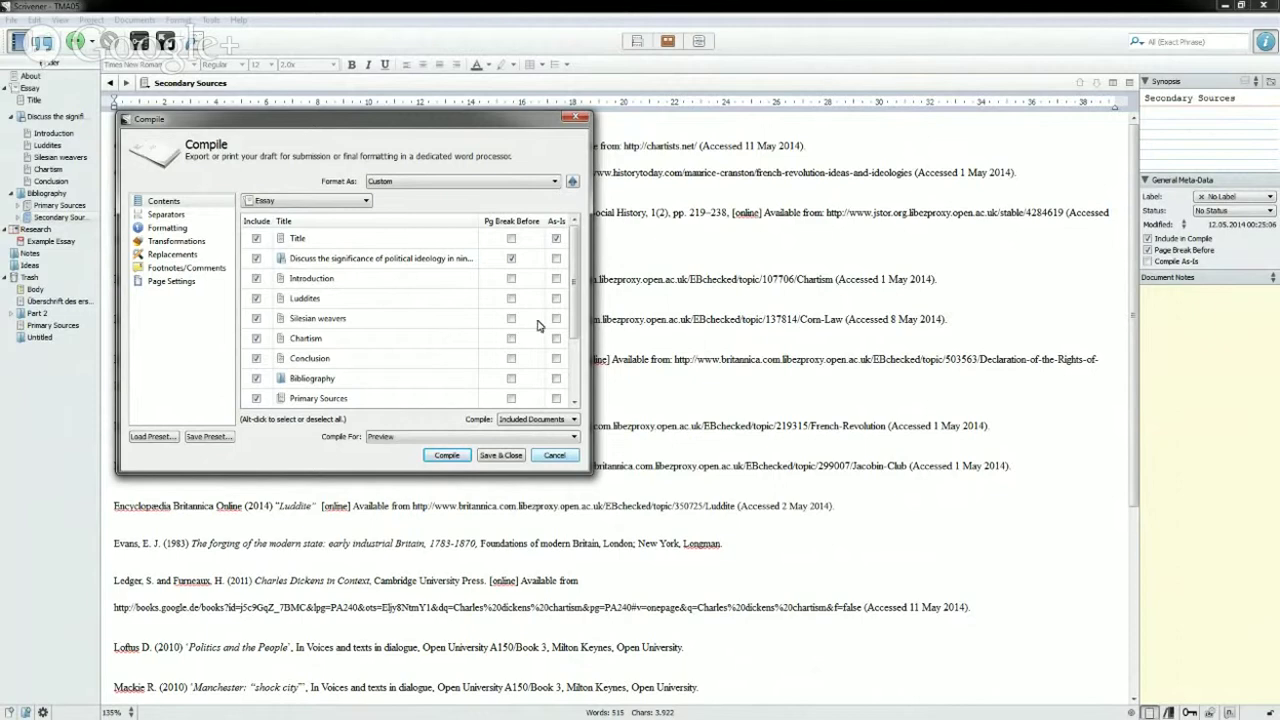
pyautogui.scroll(-2, 573, 311)
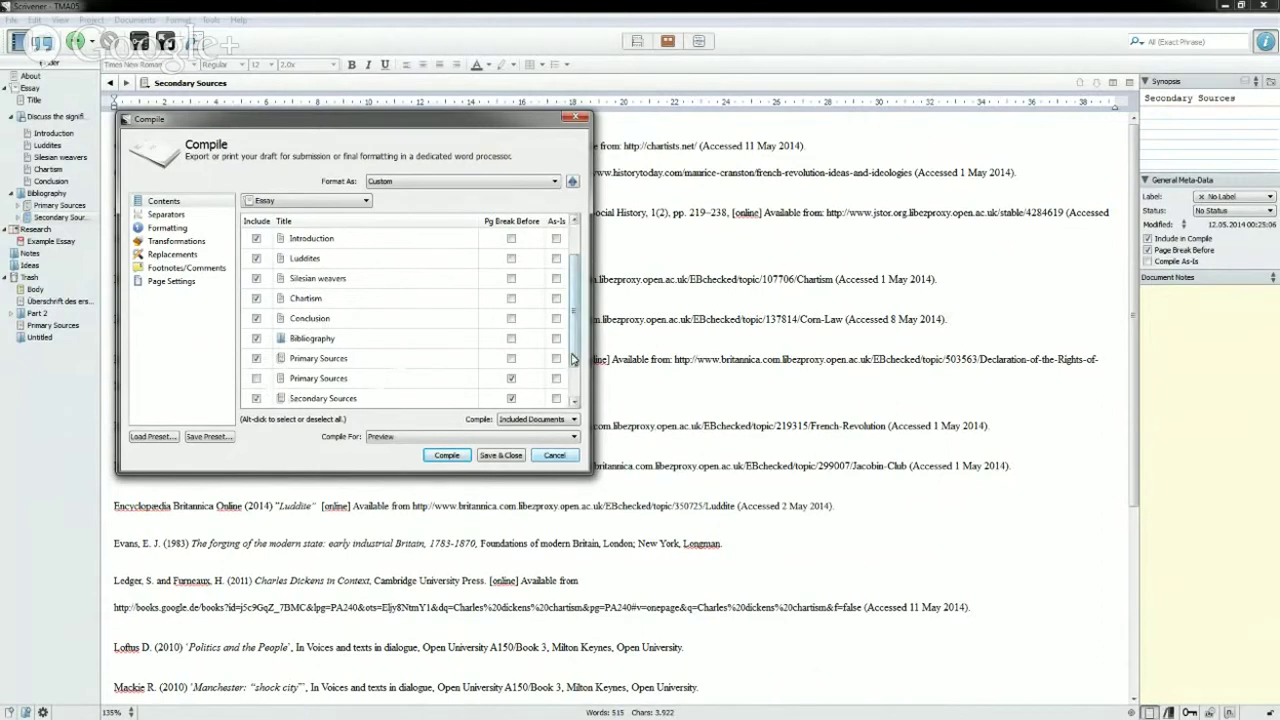
pyautogui.scroll(-1, 573, 358)
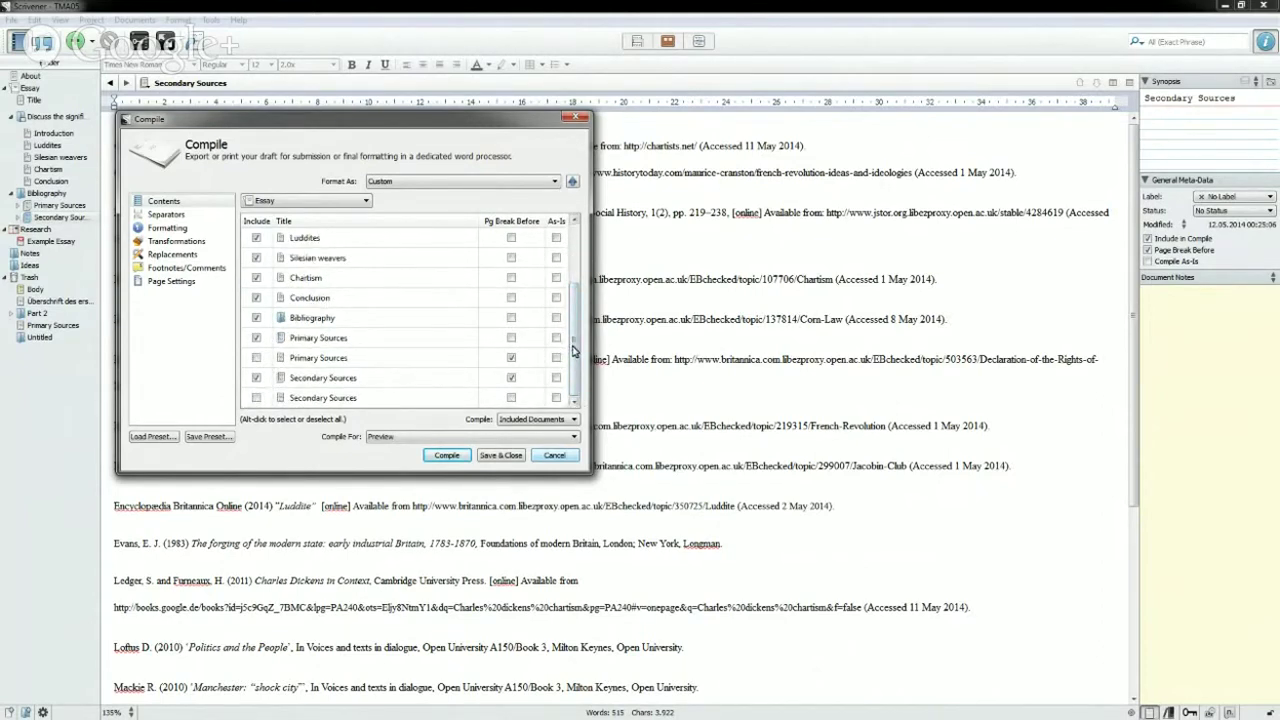
pyautogui.scroll(3, 573, 348)
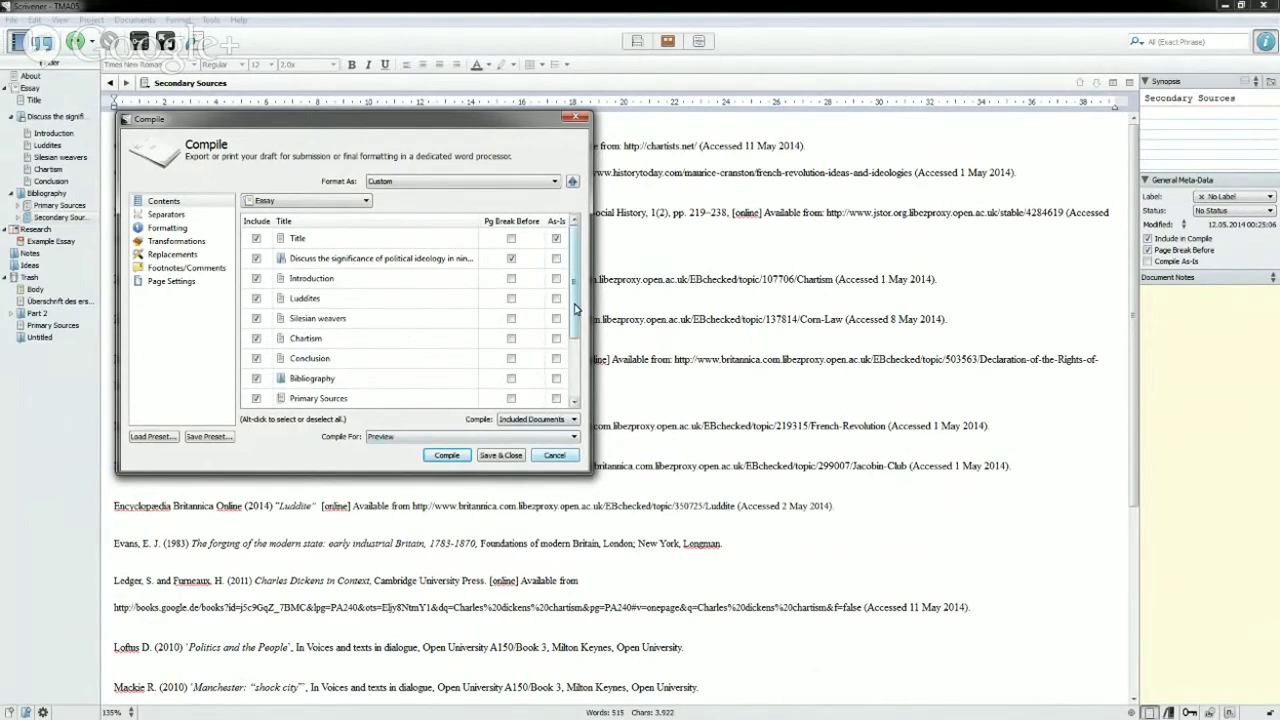
pyautogui.scroll(-1, 578, 292)
pyautogui.scroll(1, 576, 282)
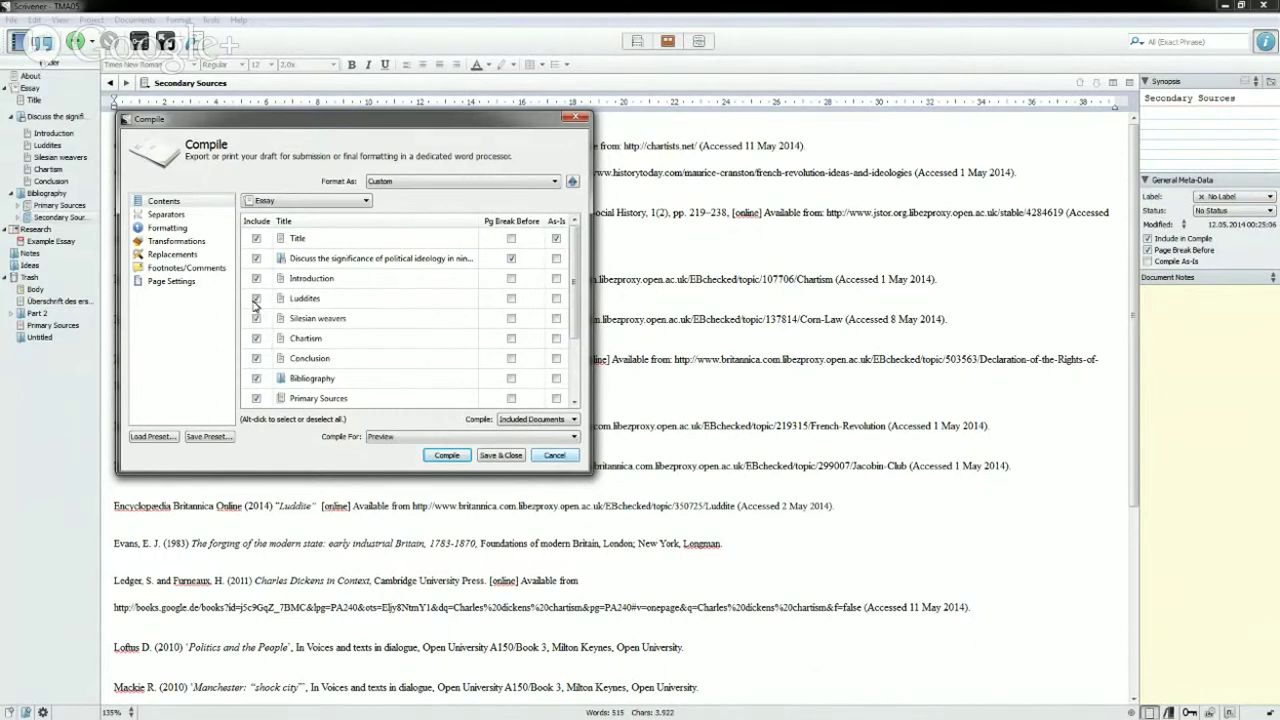
# - Review the compile separators and the formatting previews for each Level 1+ document type
pyautogui.click(172, 217)
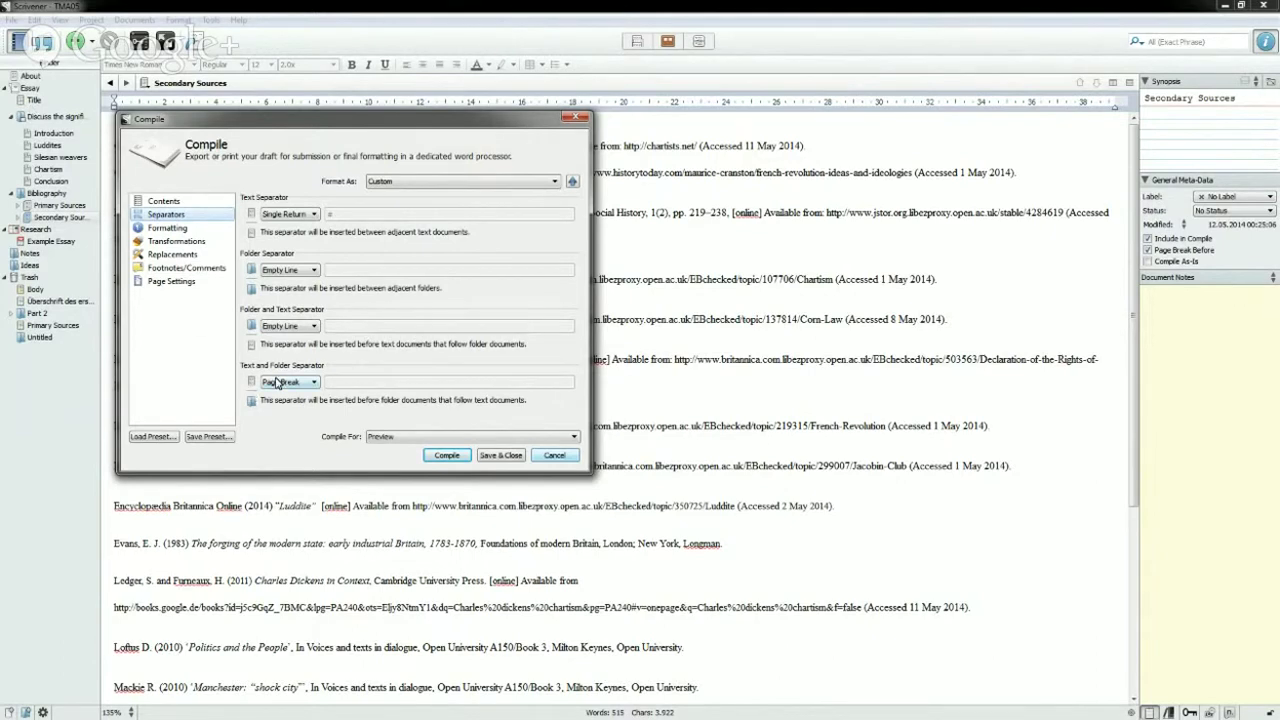
pyautogui.click(180, 231)
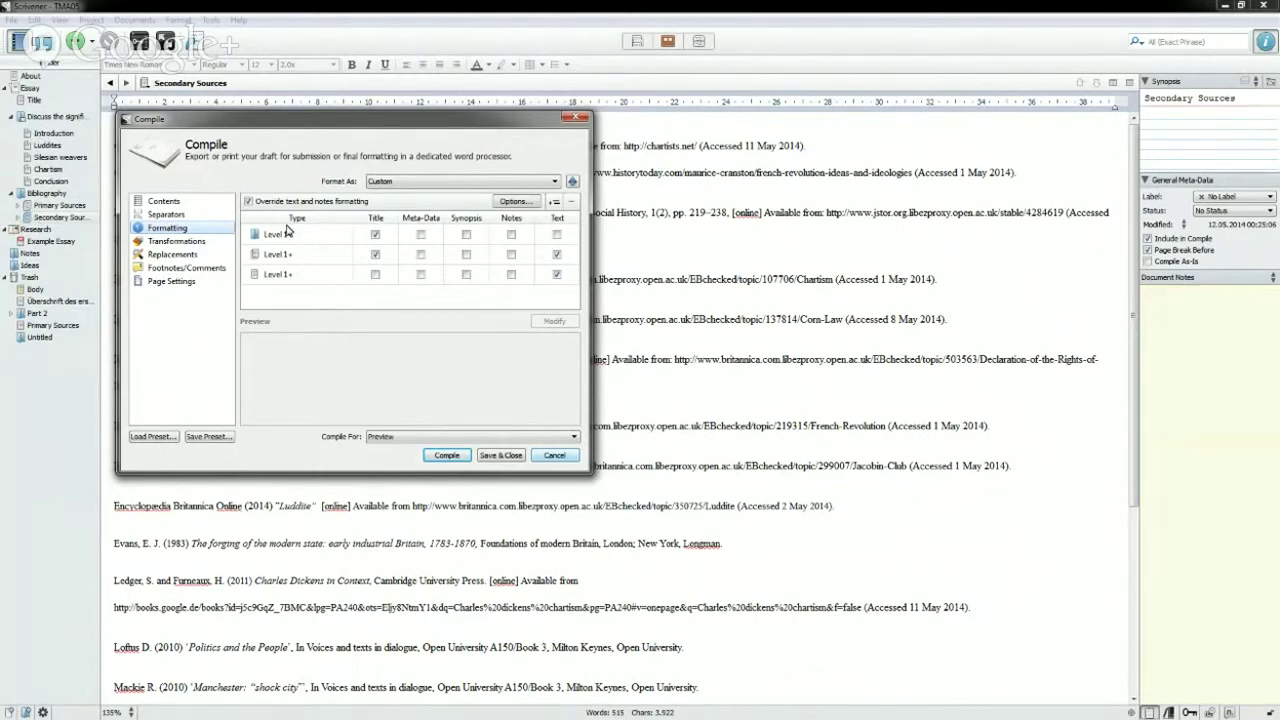
pyautogui.click(320, 234)
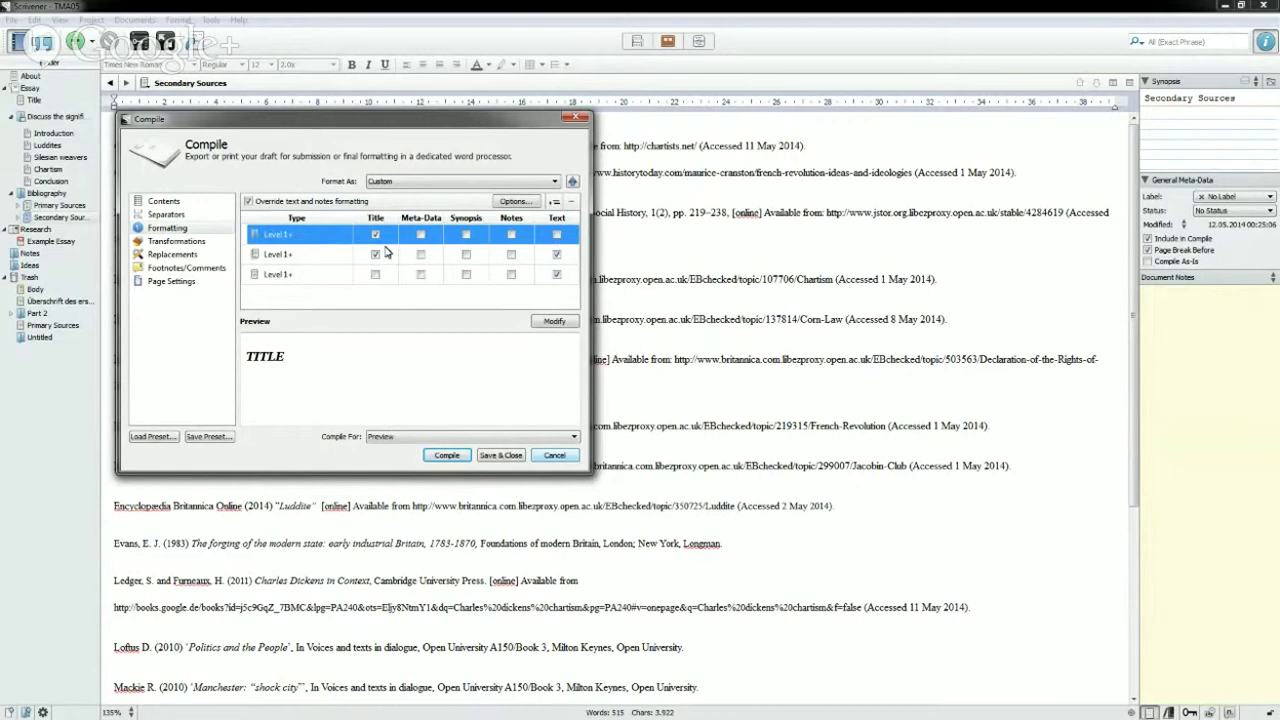
pyautogui.click(348, 261)
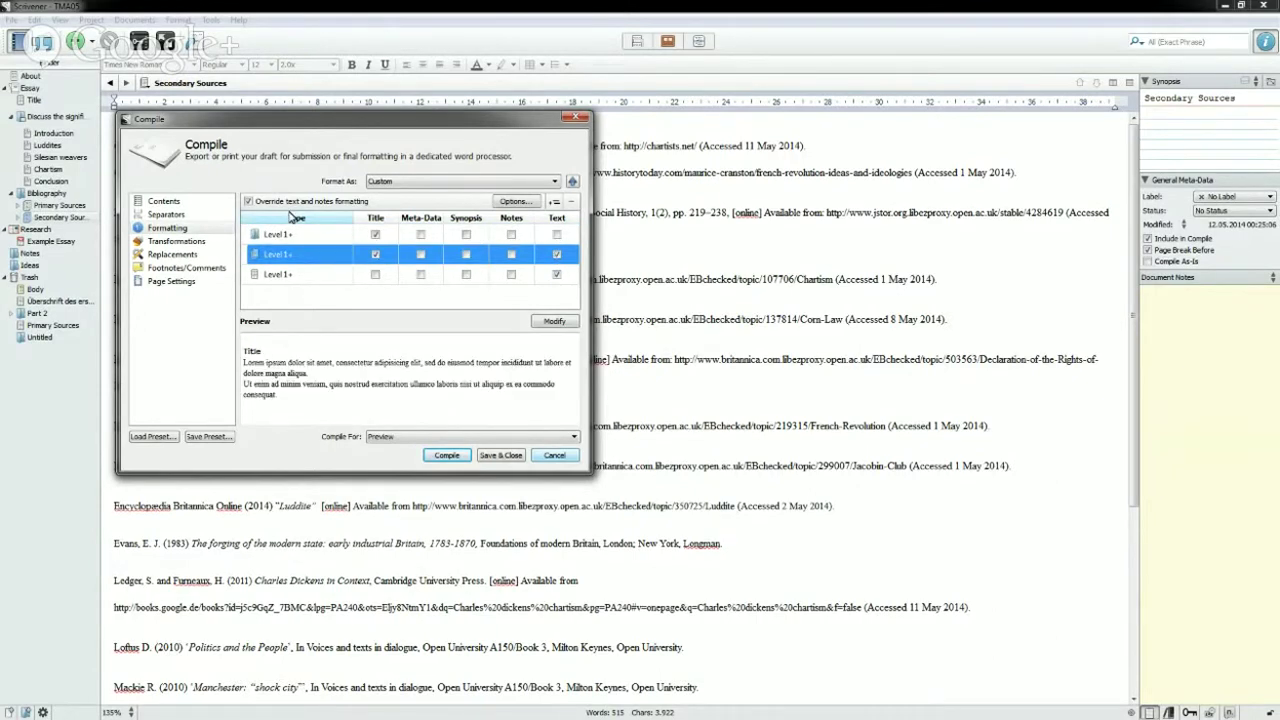
pyautogui.click(326, 276)
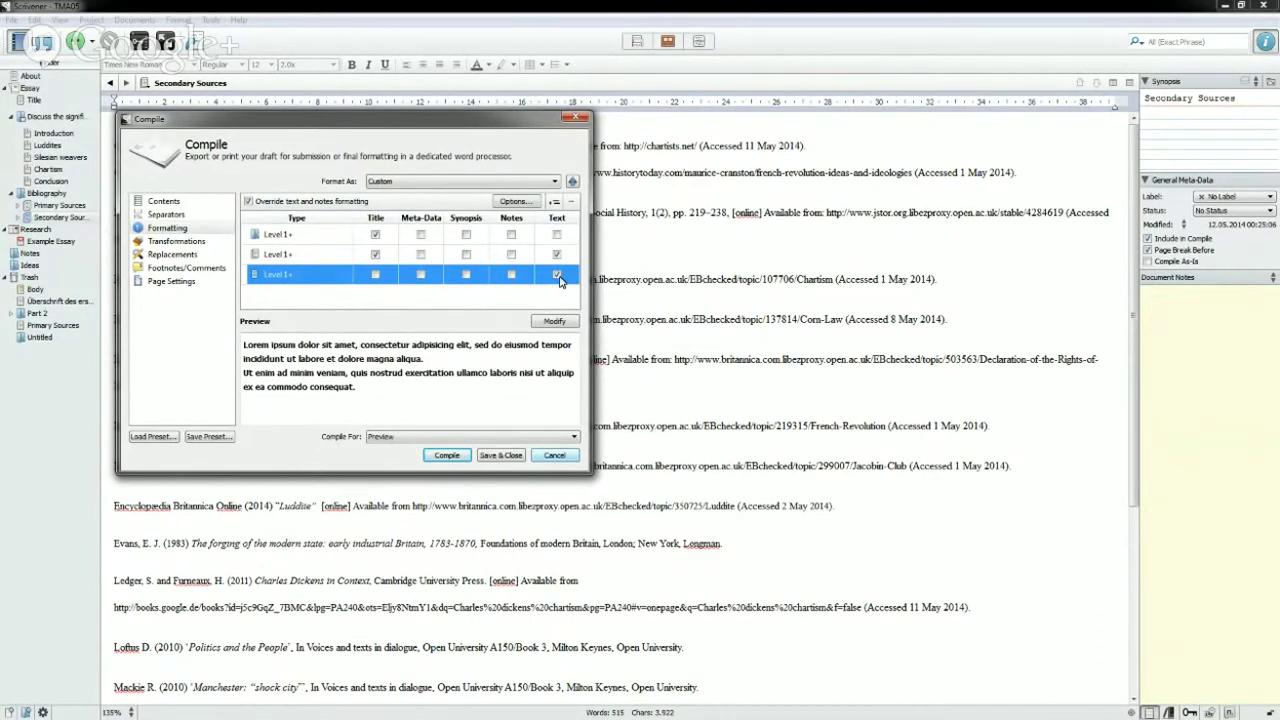
# - Try including Text for the Level 1+ folder type in the compile formatting, and exclude it again
pyautogui.click(350, 238)
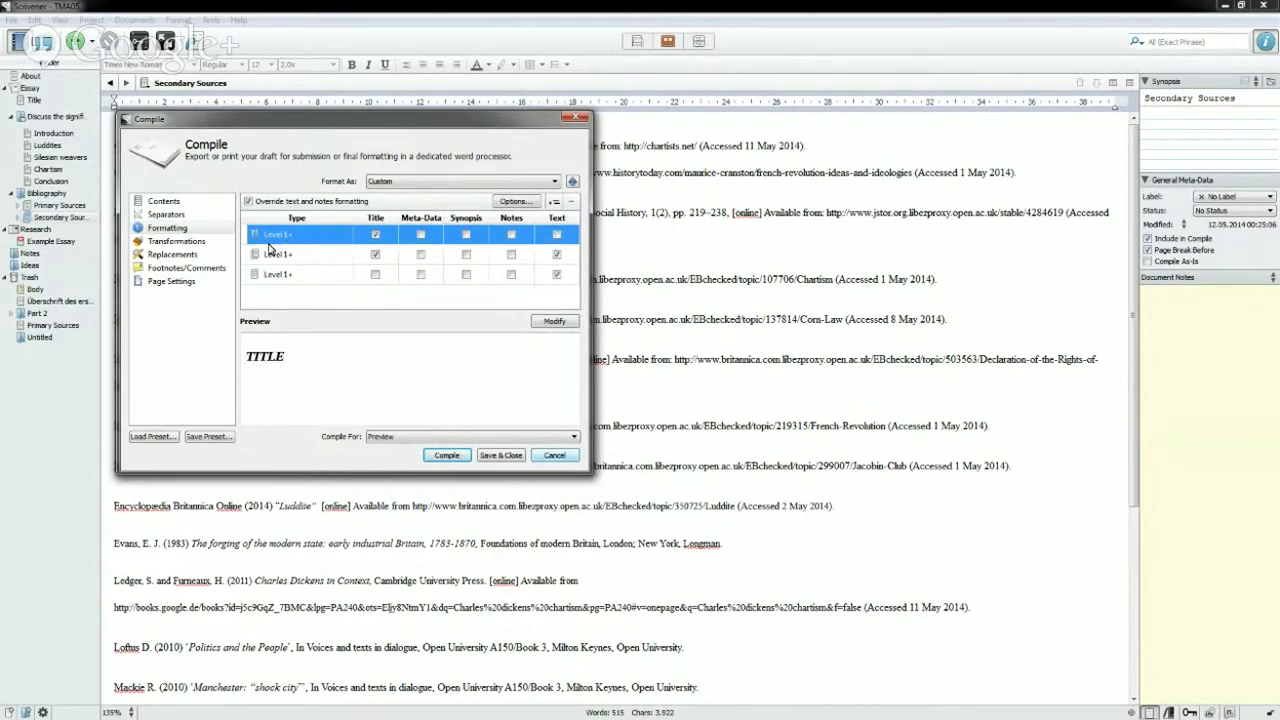
pyautogui.click(556, 236)
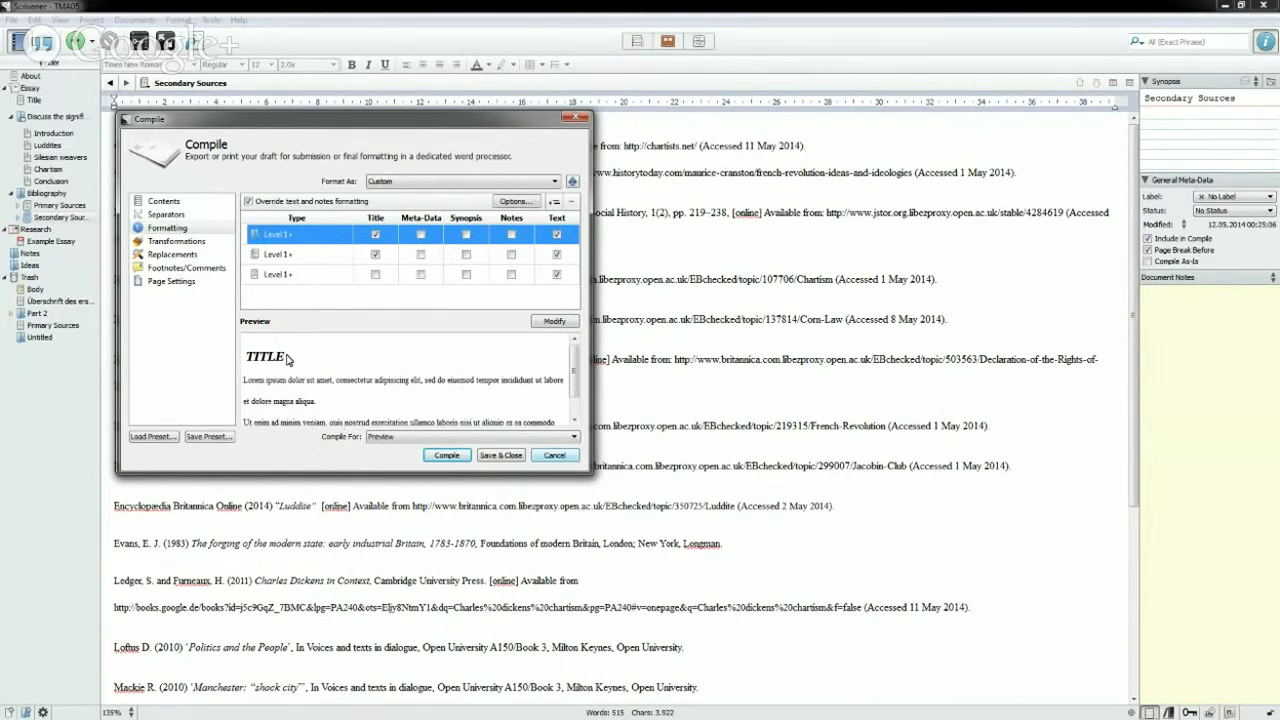
pyautogui.click(557, 234)
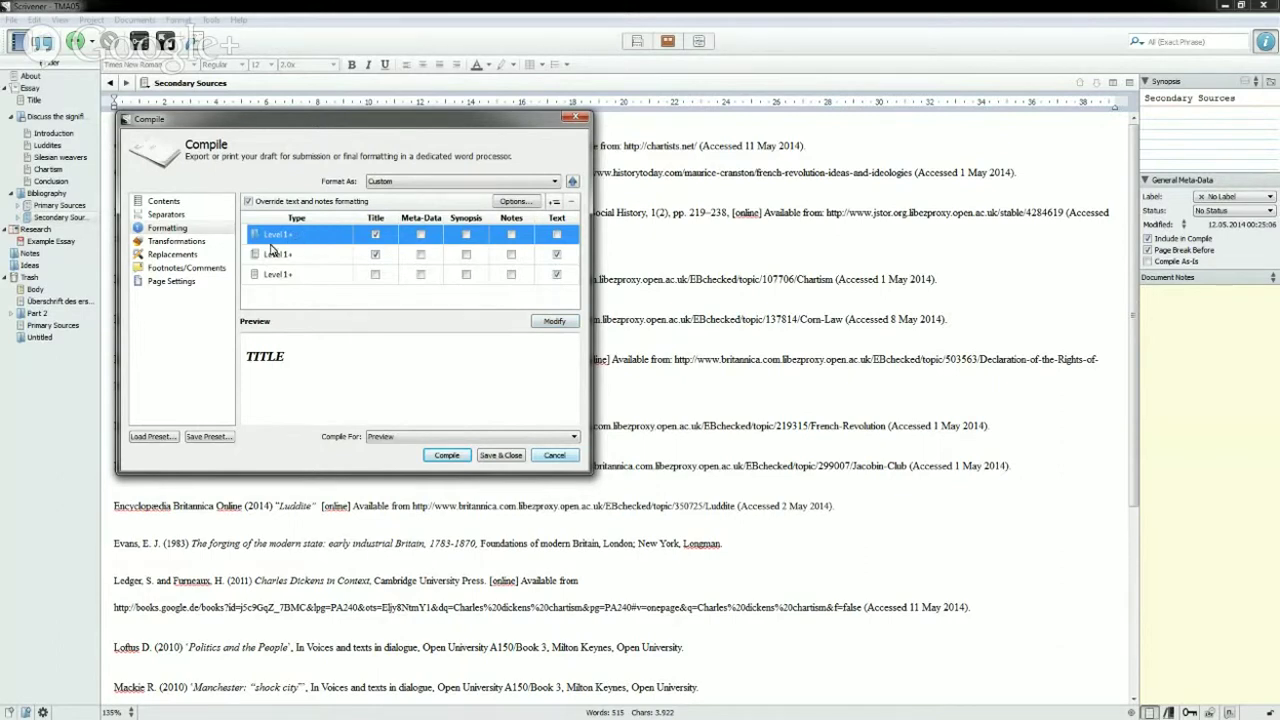
# - Set the folder-level title's font to Times New Roman, Bold, size 16
pyautogui.click(552, 321)
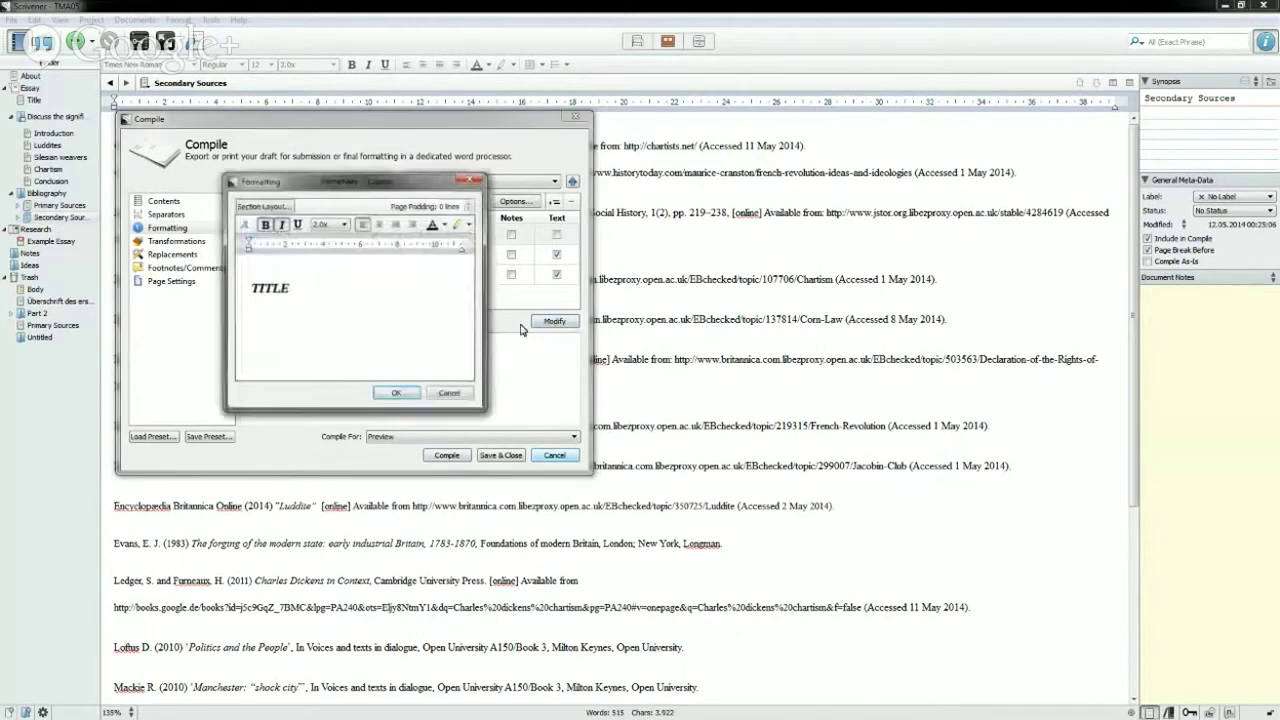
pyautogui.doubleClick(262, 289)
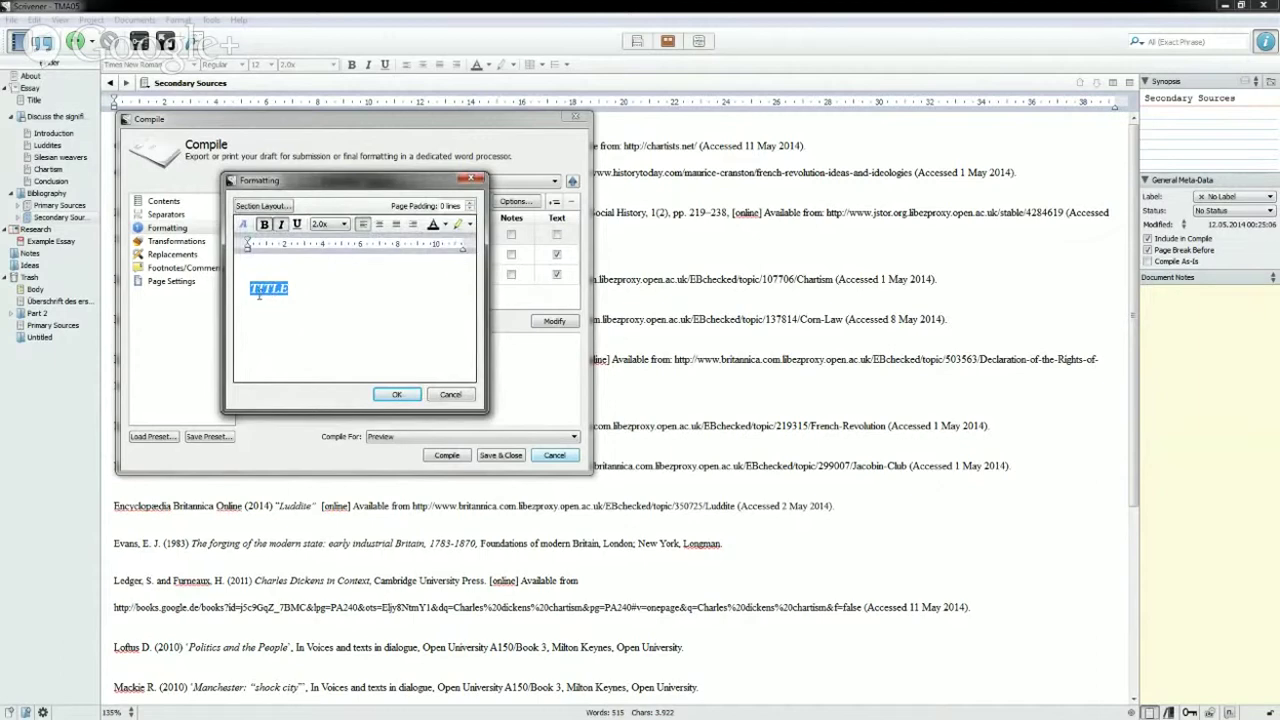
pyautogui.click(242, 224)
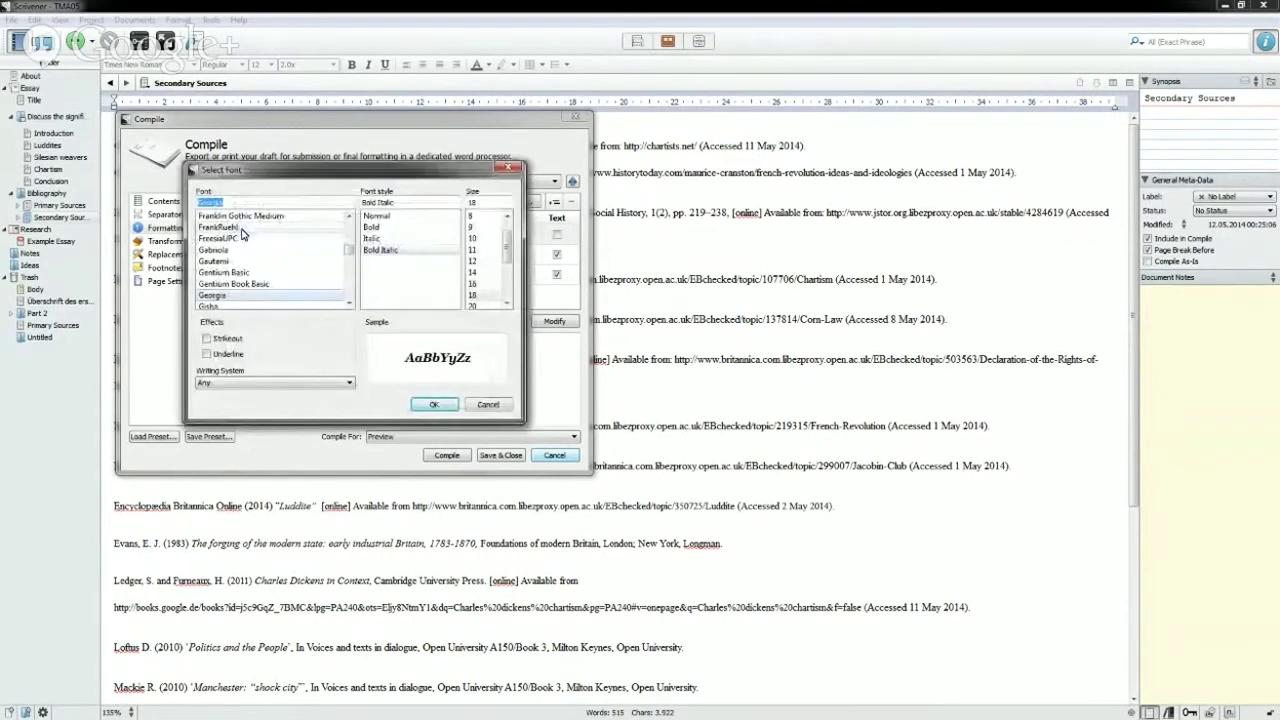
pyautogui.moveTo(349, 250); pyautogui.dragTo(350, 290)
pyautogui.scroll(-3, 325, 282)
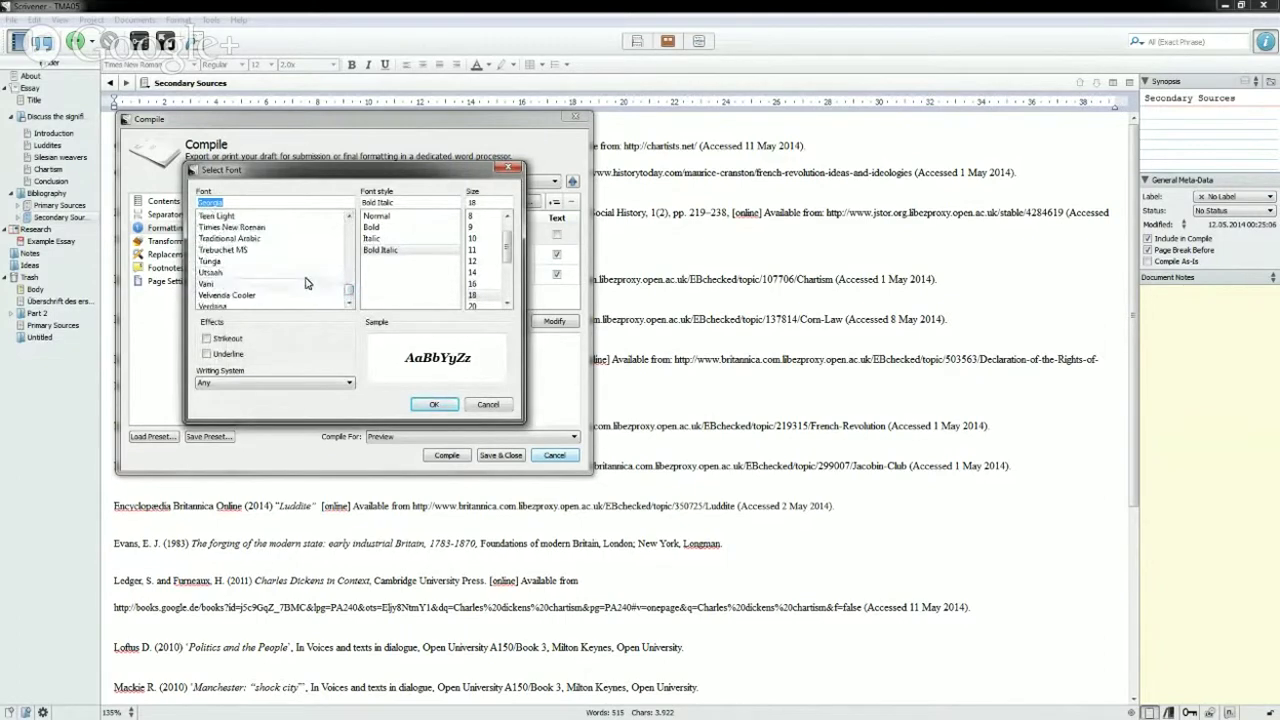
pyautogui.click(250, 228)
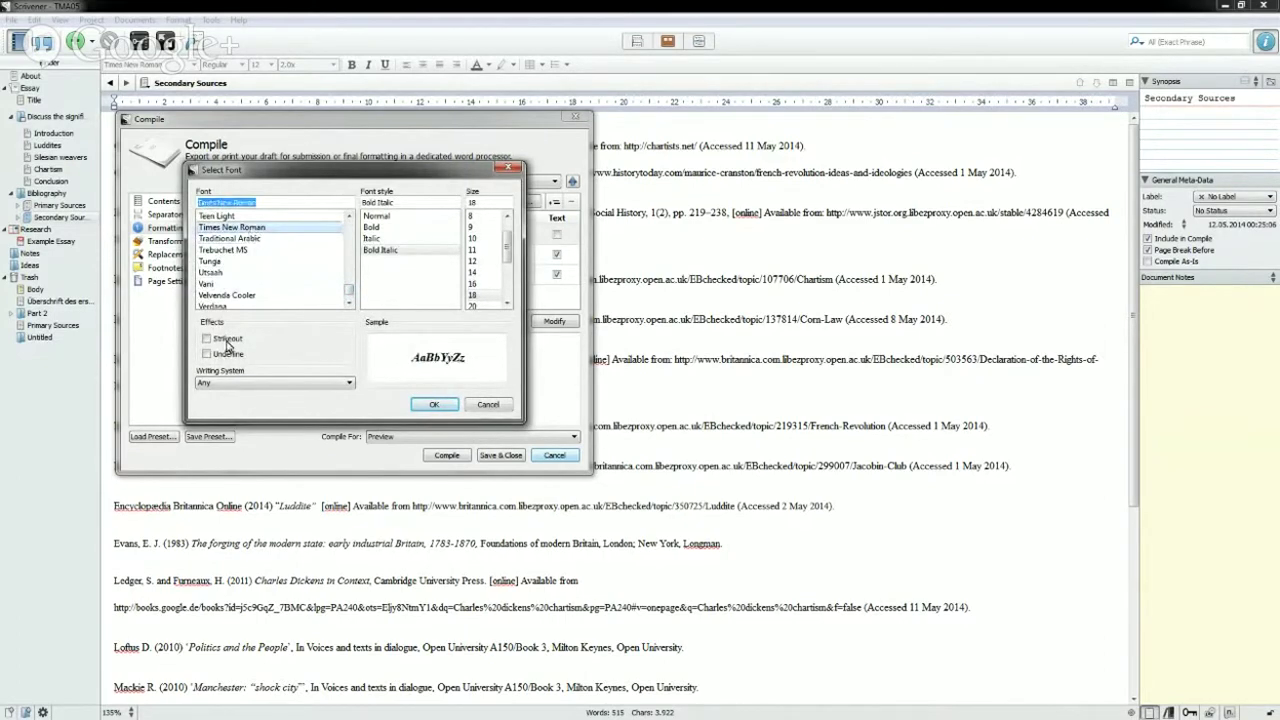
pyautogui.click(380, 228)
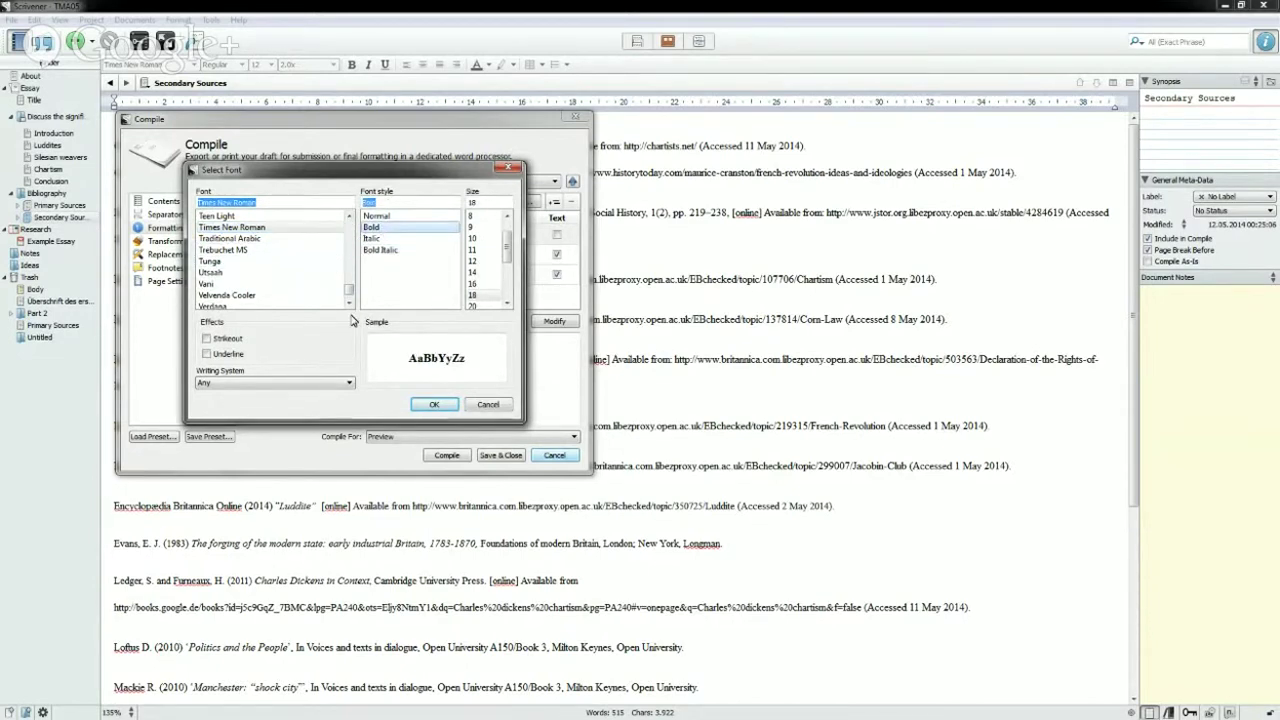
pyautogui.click(480, 285)
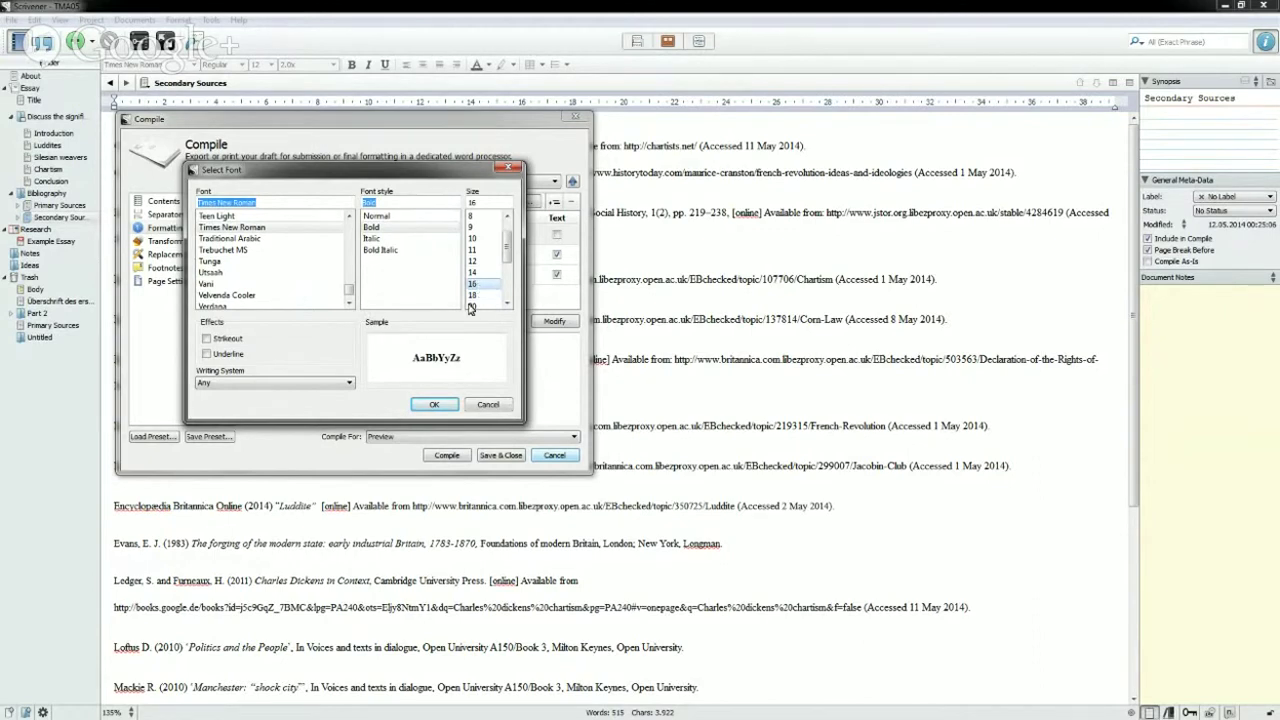
pyautogui.click(434, 406)
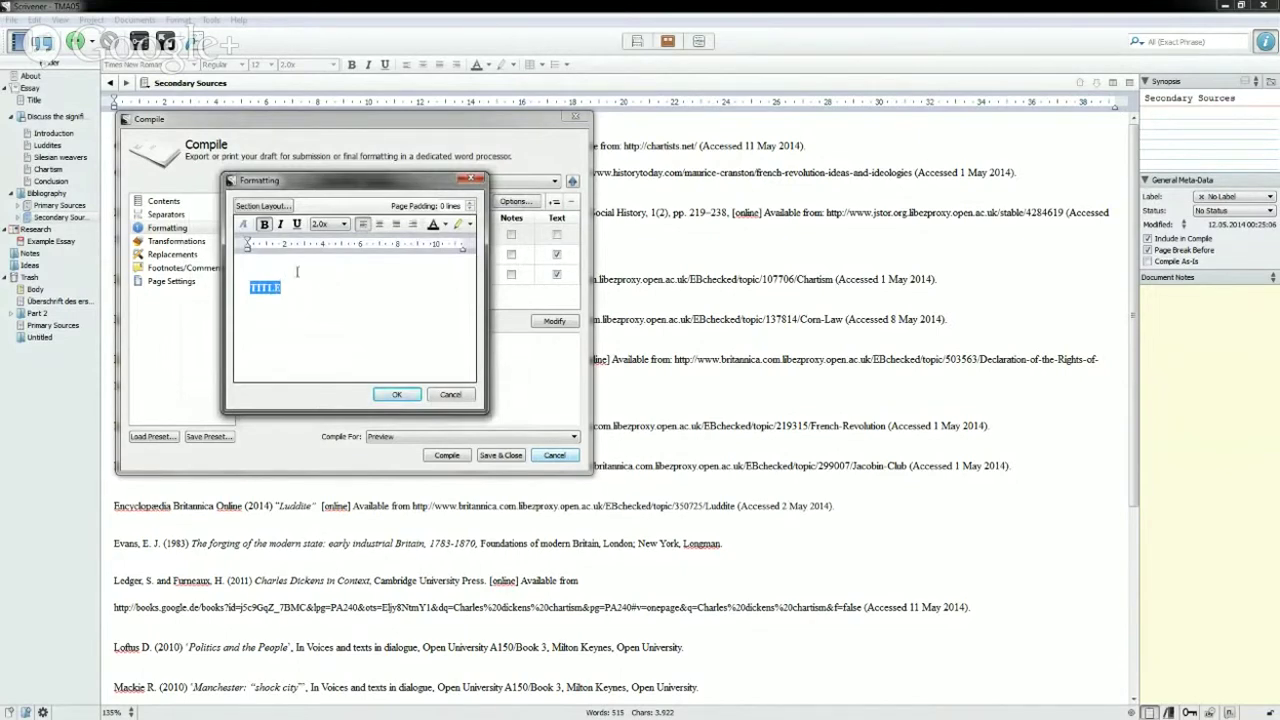
# - Try 1.0x line spacing with paragraph indentation on the folder-level title, and return the spacing to 2.0x
pyautogui.click(330, 225)
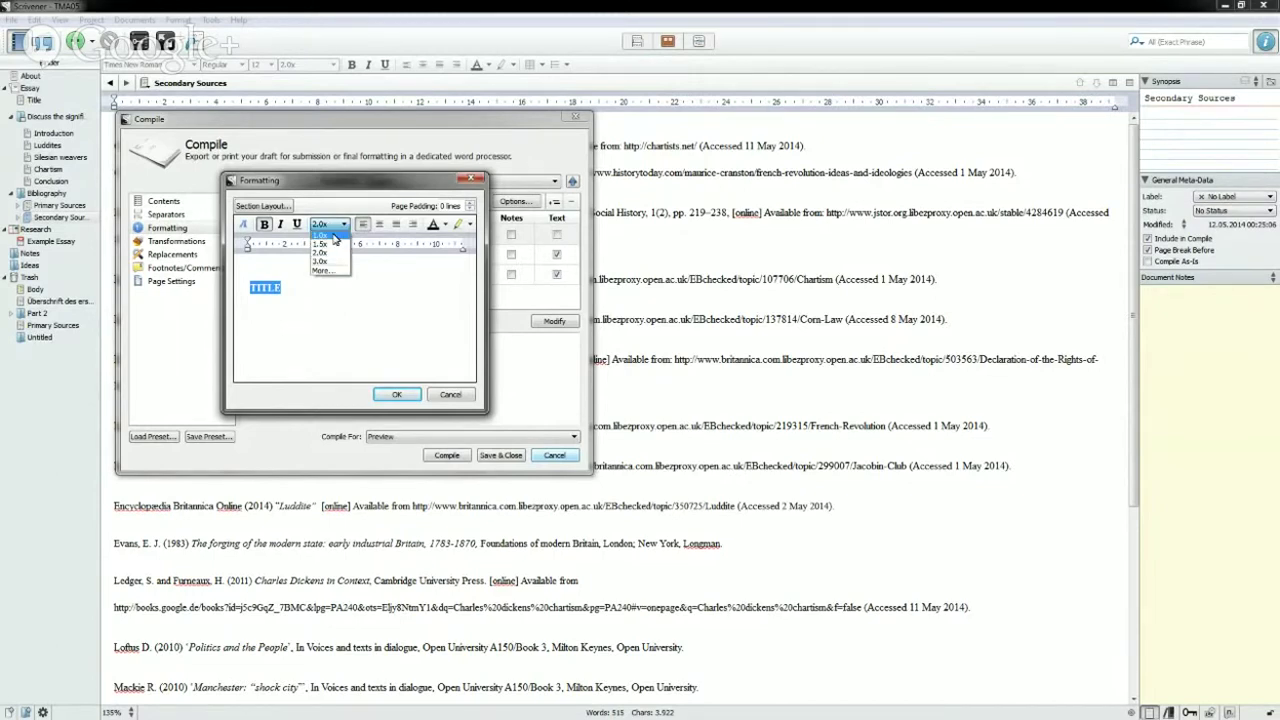
pyautogui.click(334, 237)
pyautogui.click(366, 320)
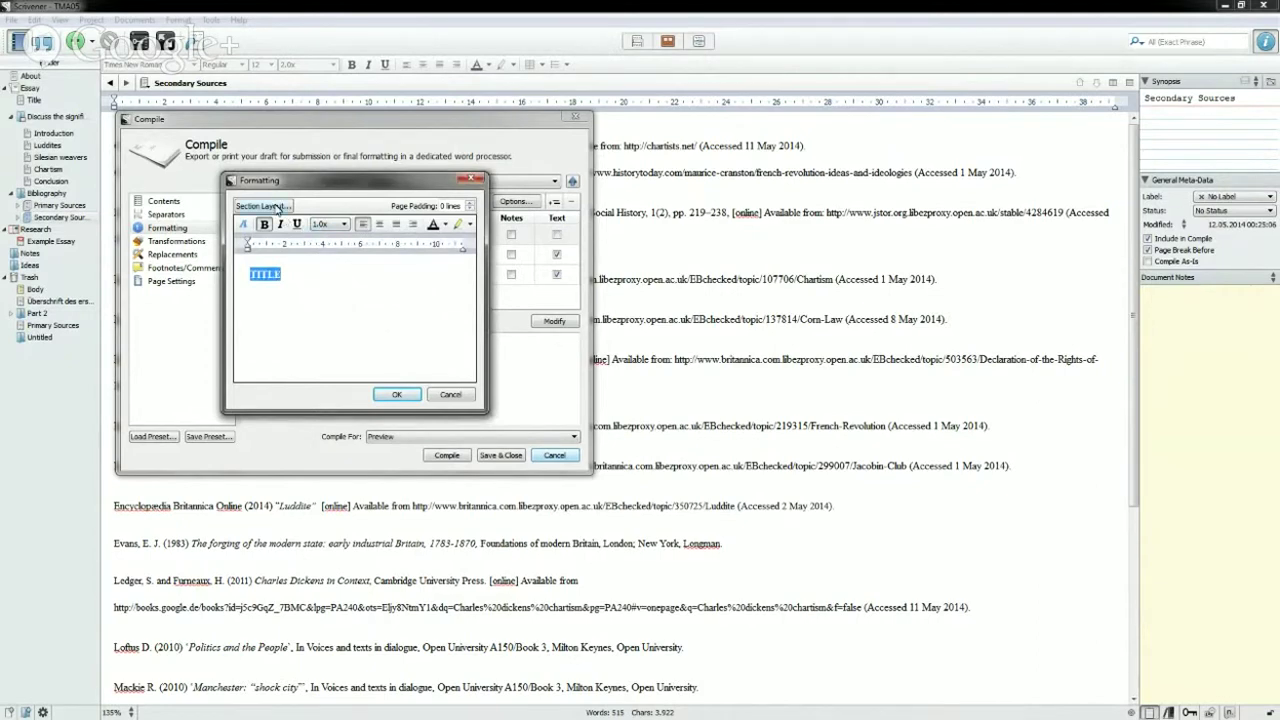
pyautogui.click(322, 224)
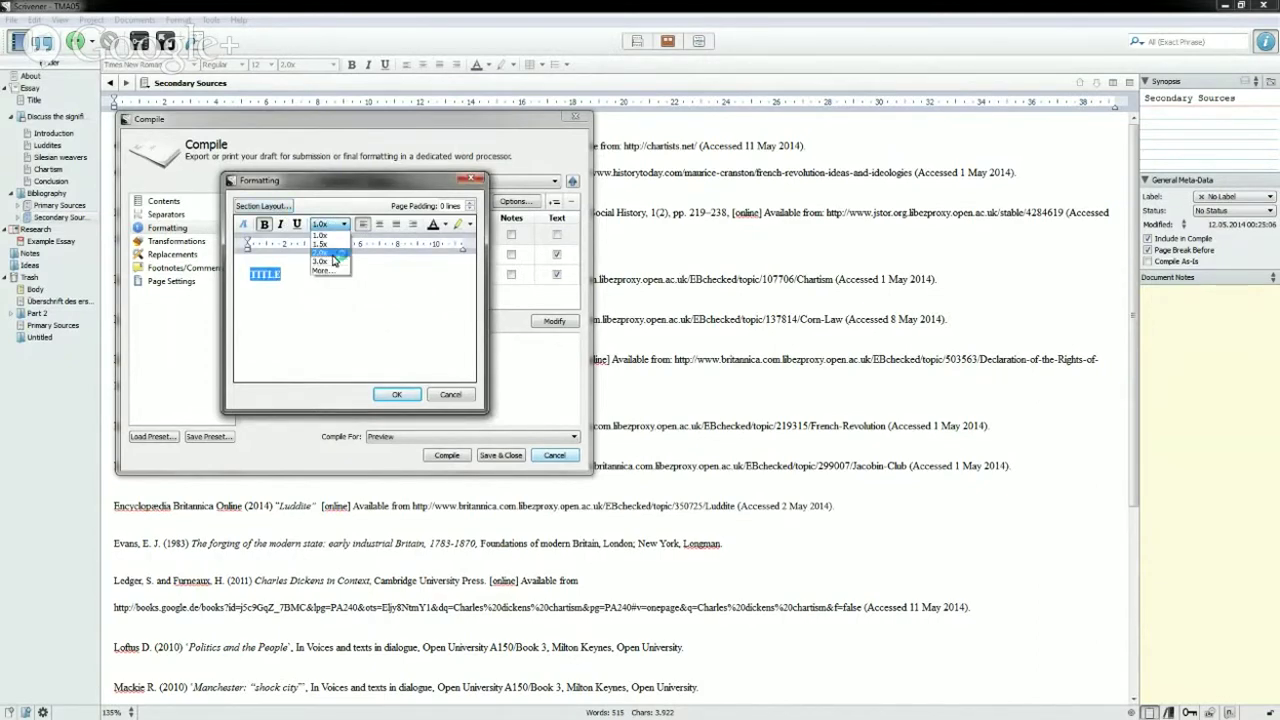
pyautogui.click(335, 260)
pyautogui.click(366, 322)
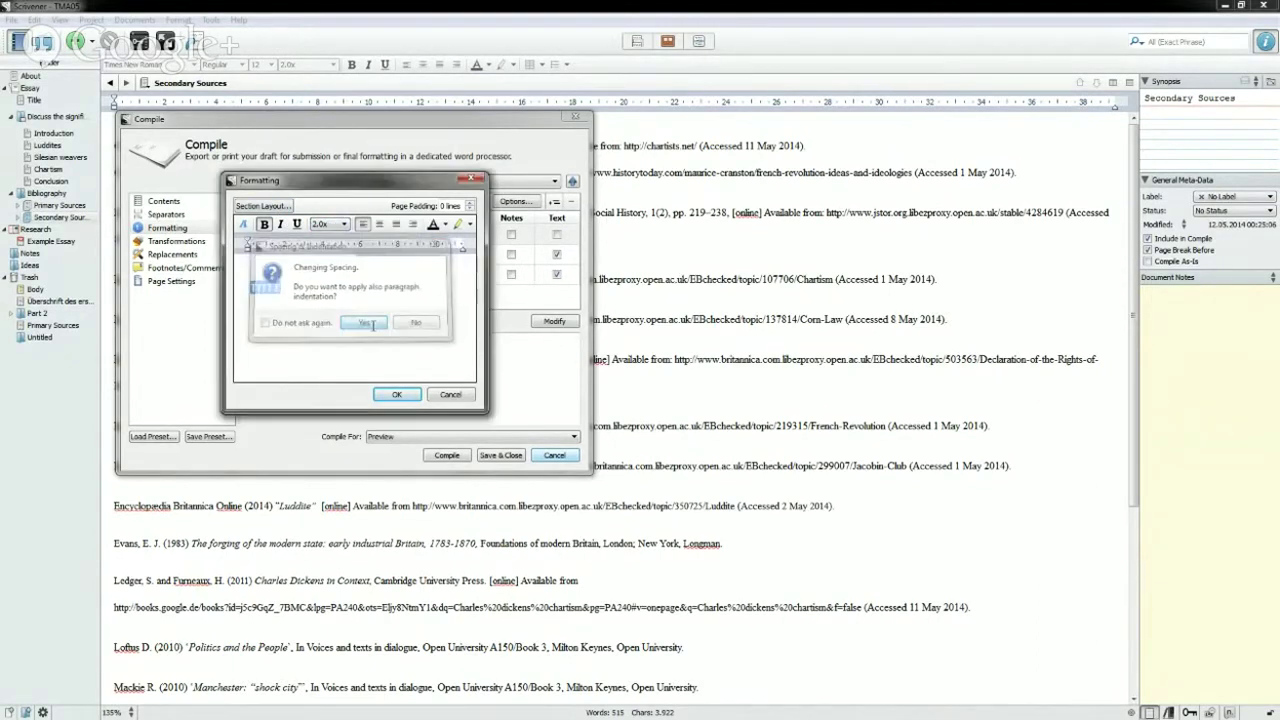
# - Examine the folder-level section layout's title prefix, suffix and case options, leaving the title case on Uppercase
pyautogui.click(266, 207)
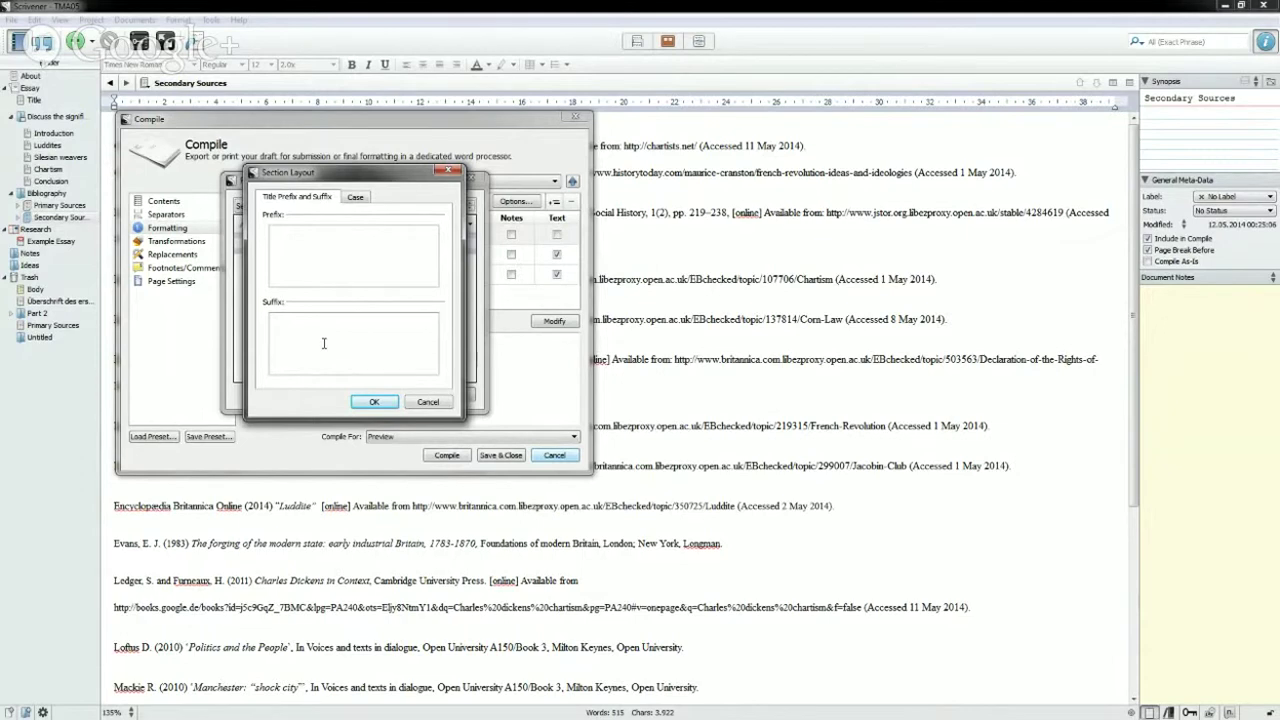
pyautogui.click(360, 203)
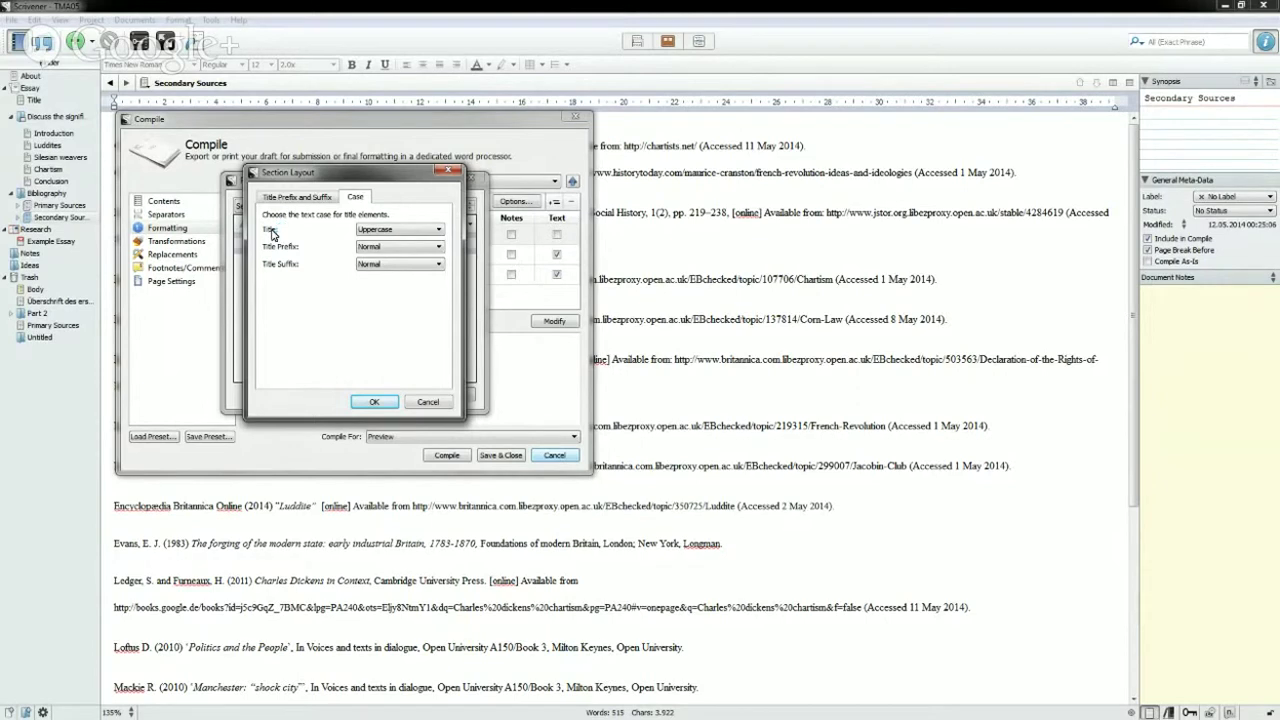
pyautogui.click(384, 232)
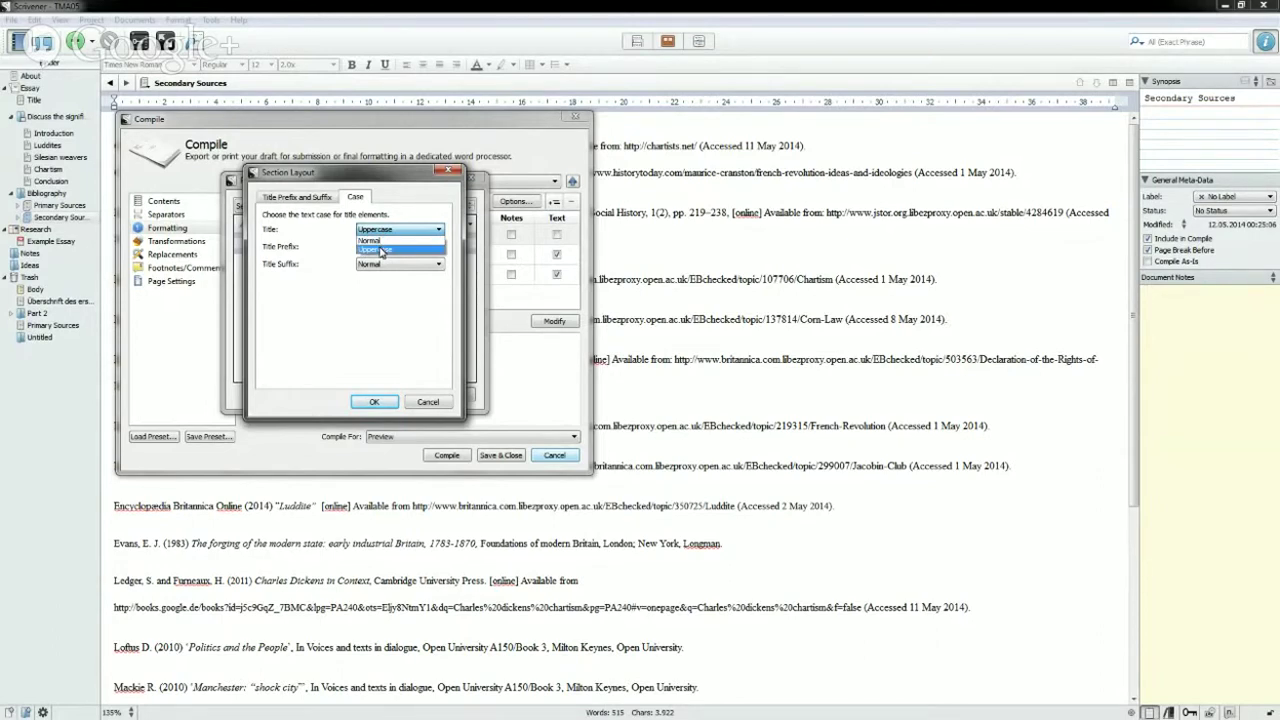
pyautogui.click(380, 251)
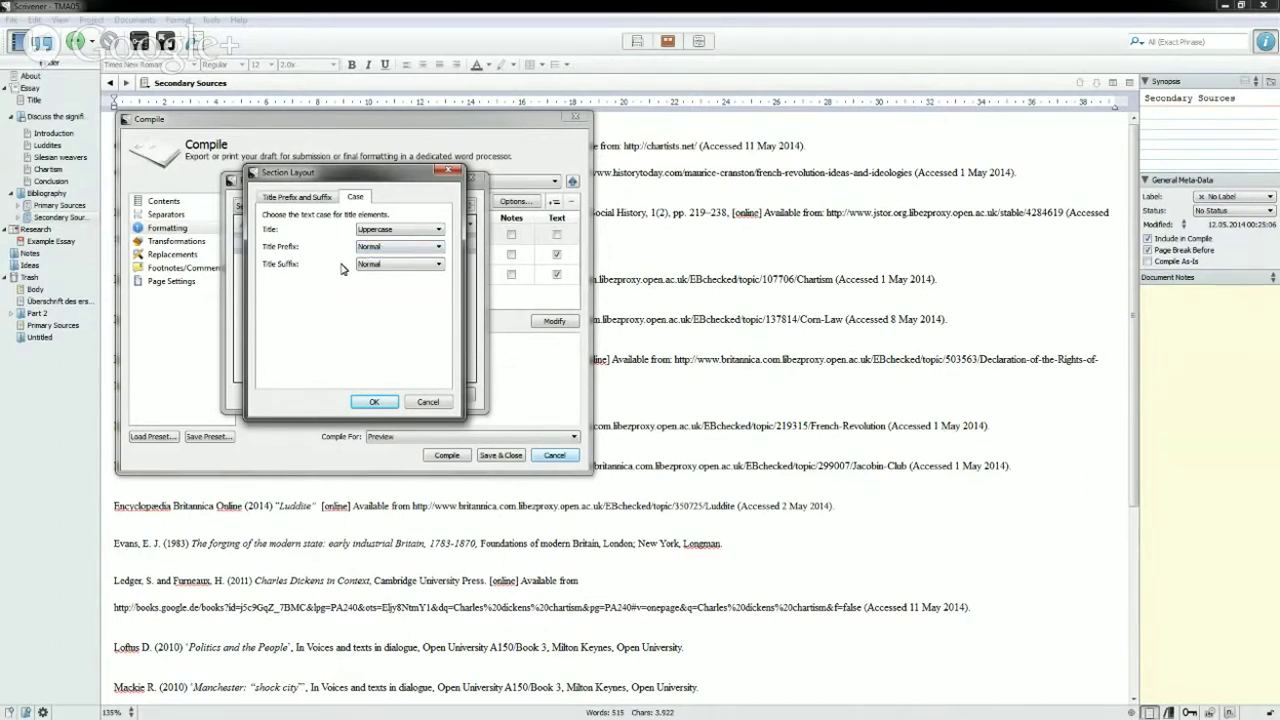
pyautogui.click(371, 264)
pyautogui.click(372, 265)
pyautogui.click(362, 247)
pyautogui.click(360, 248)
pyautogui.click(305, 199)
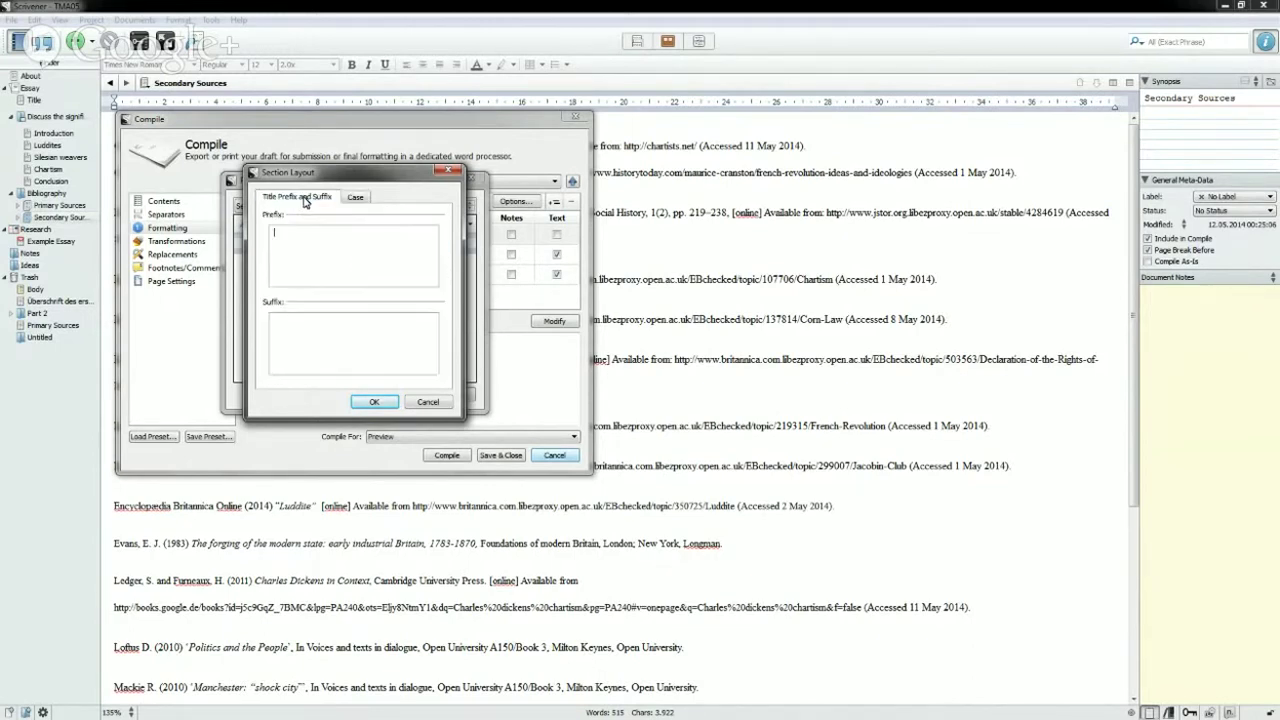
# - Try adding a numbering prefix to the folder-level title and toggling its italic formatting, and clear the prefix again
pyautogui.click(308, 255)
pyautogui.click(311, 275)
pyautogui.click(374, 403)
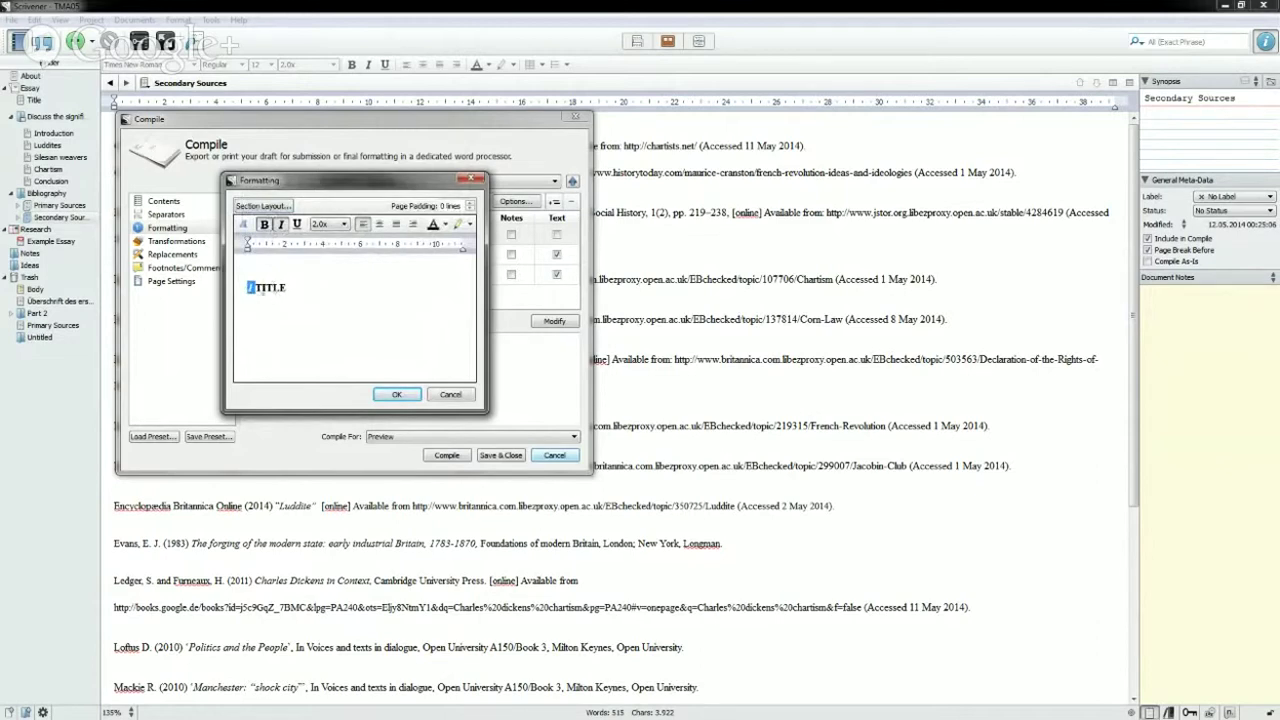
pyautogui.doubleClick(279, 287)
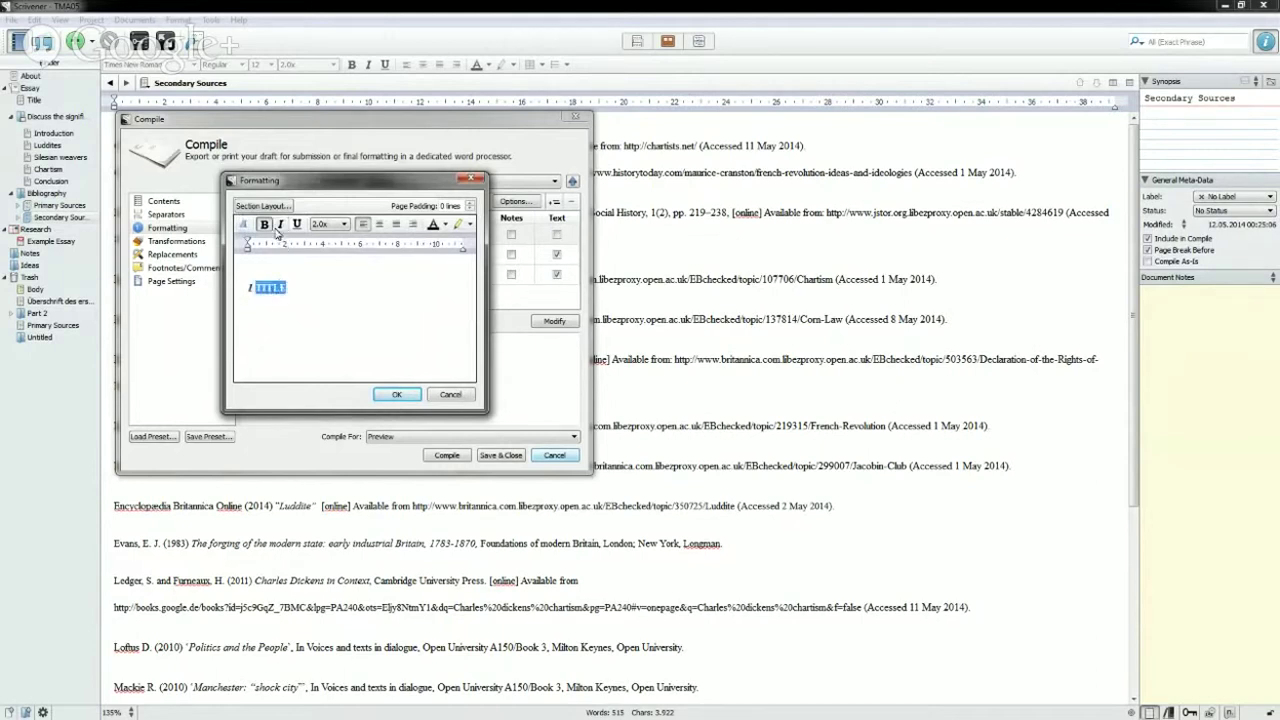
pyautogui.click(268, 292)
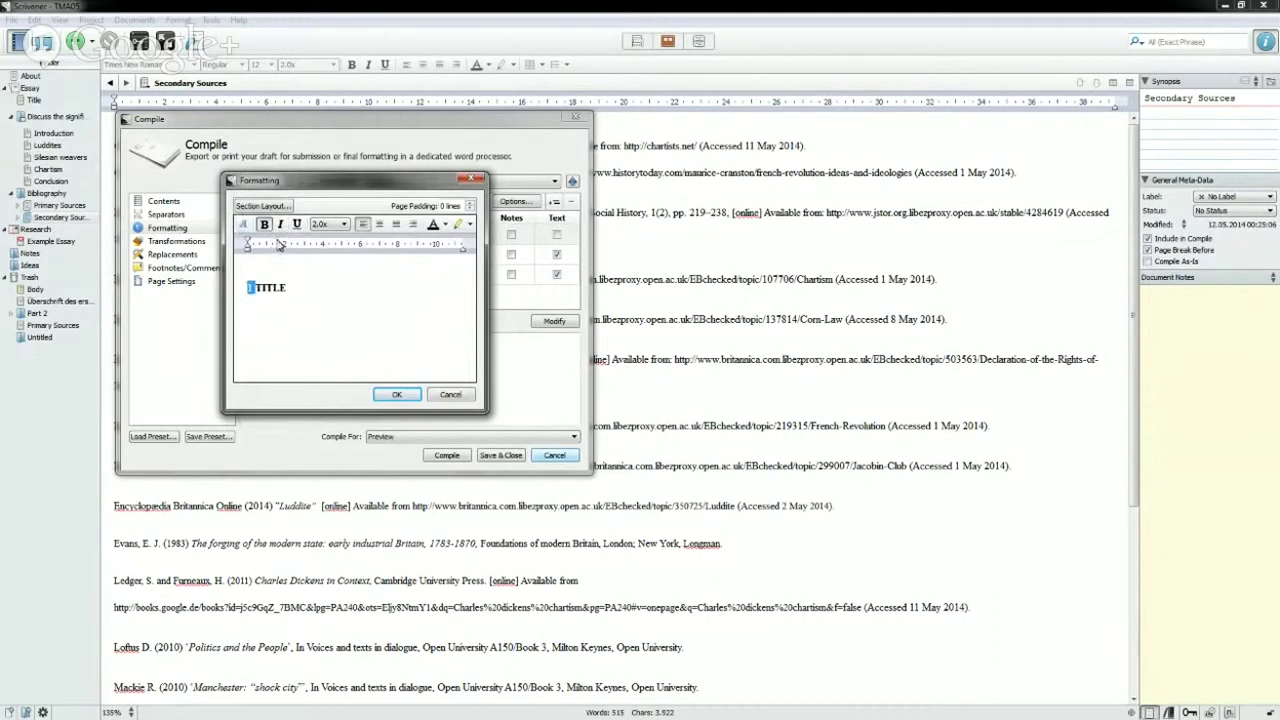
pyautogui.click(281, 224)
pyautogui.click(262, 207)
pyautogui.doubleClick(277, 232)
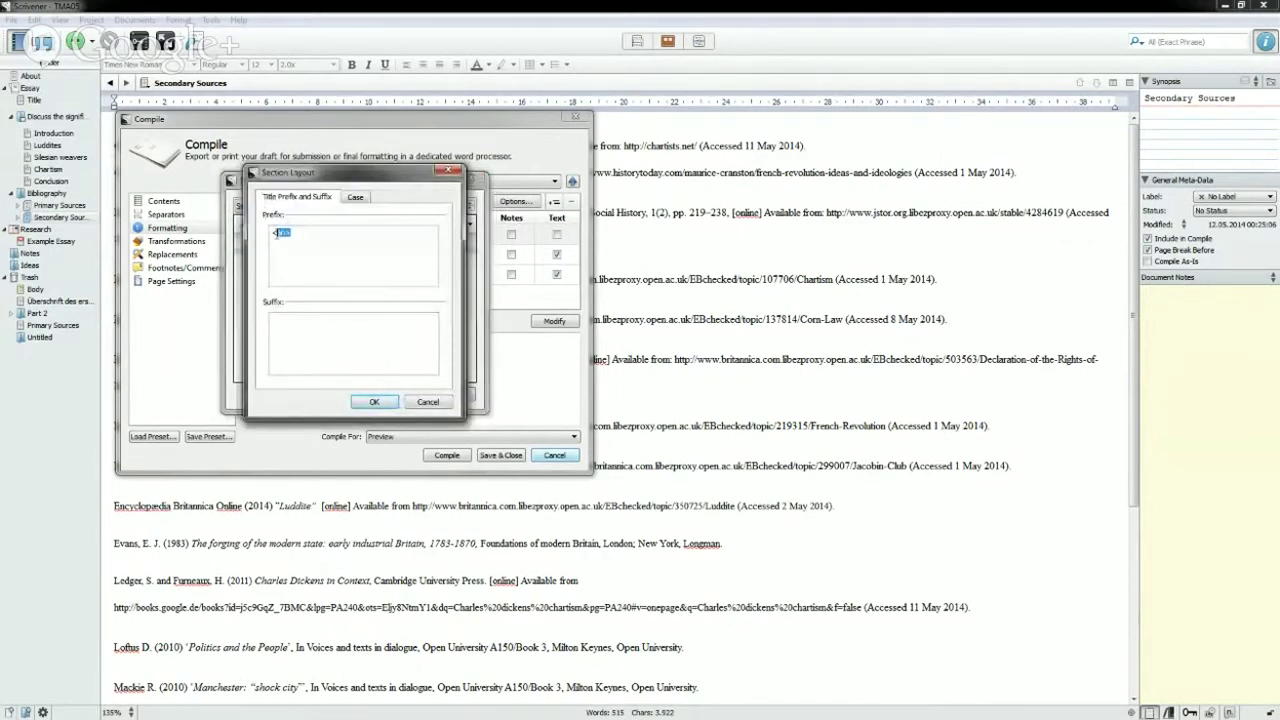
pyautogui.press('BackSpace')
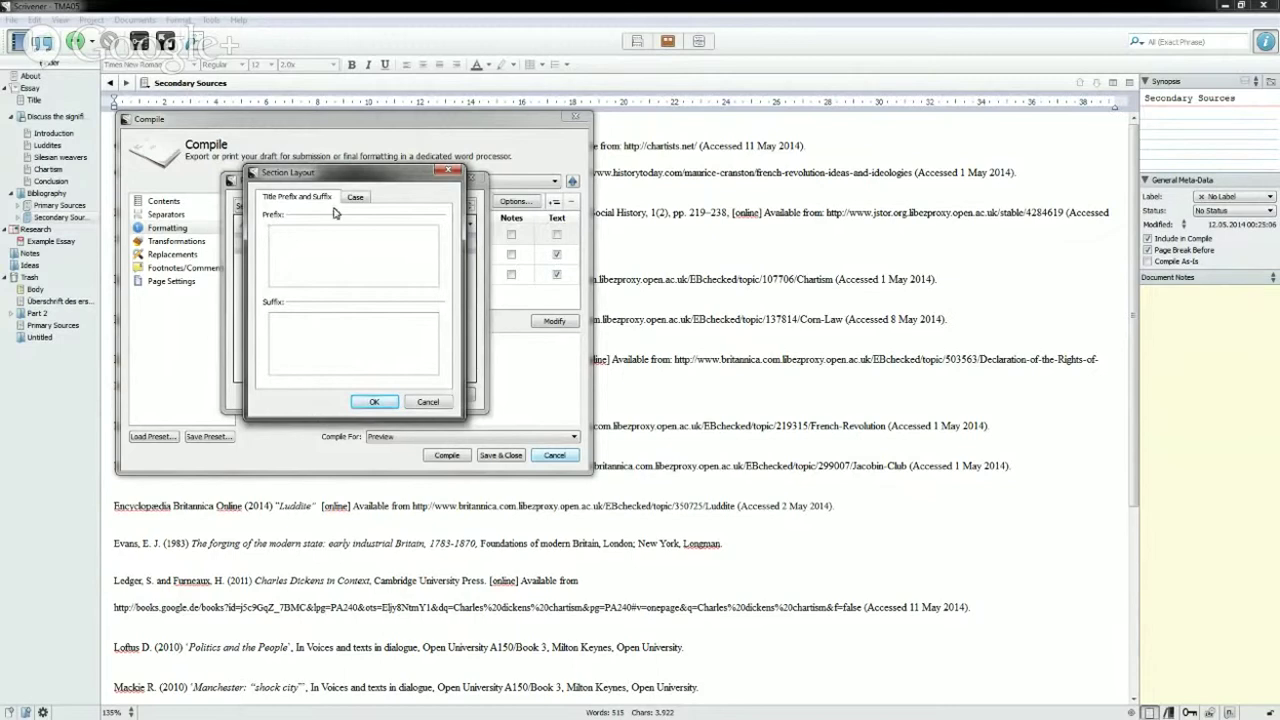
pyautogui.click(374, 402)
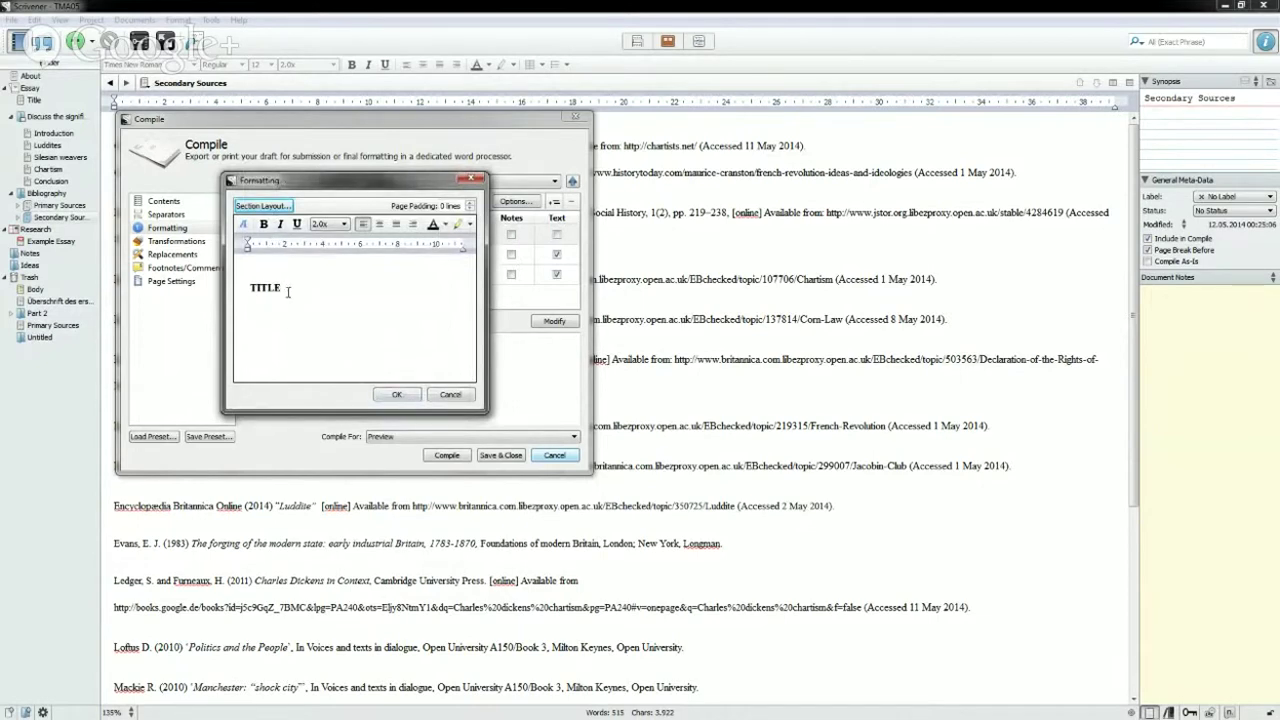
# - Recheck the folder-level title's section layout and accept the folder-level formatting
pyautogui.click(265, 207)
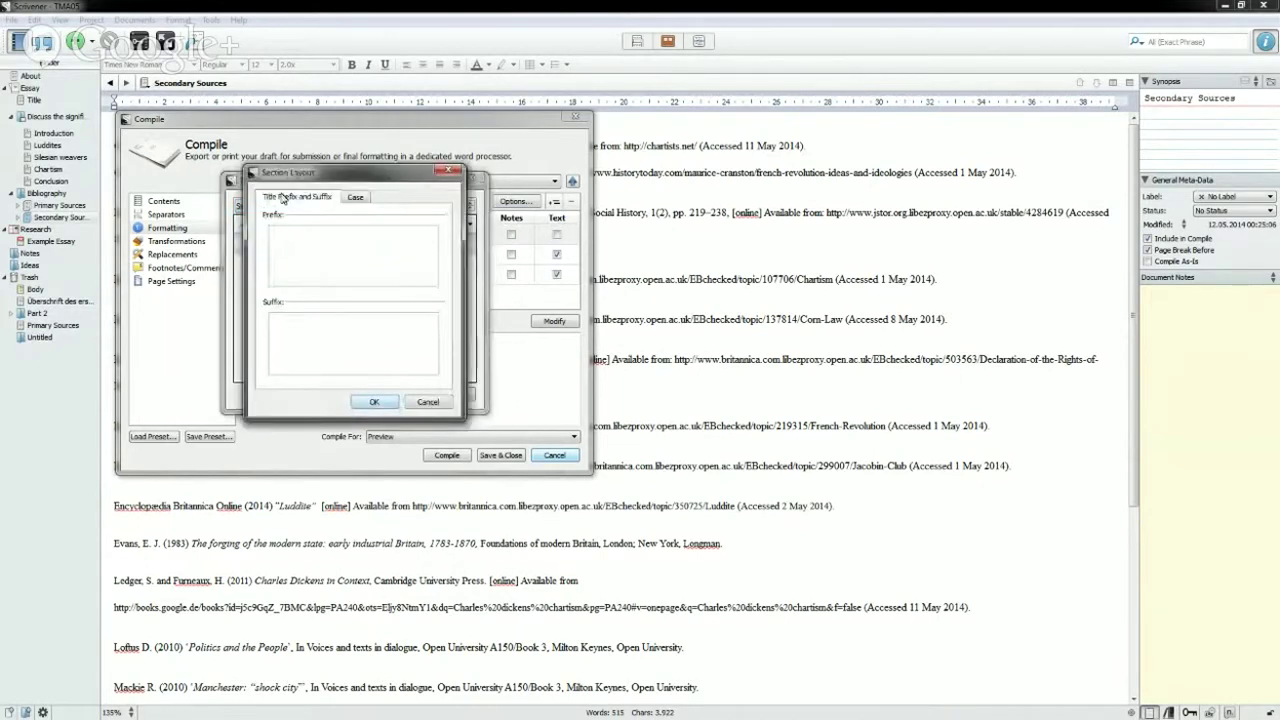
pyautogui.click(372, 401)
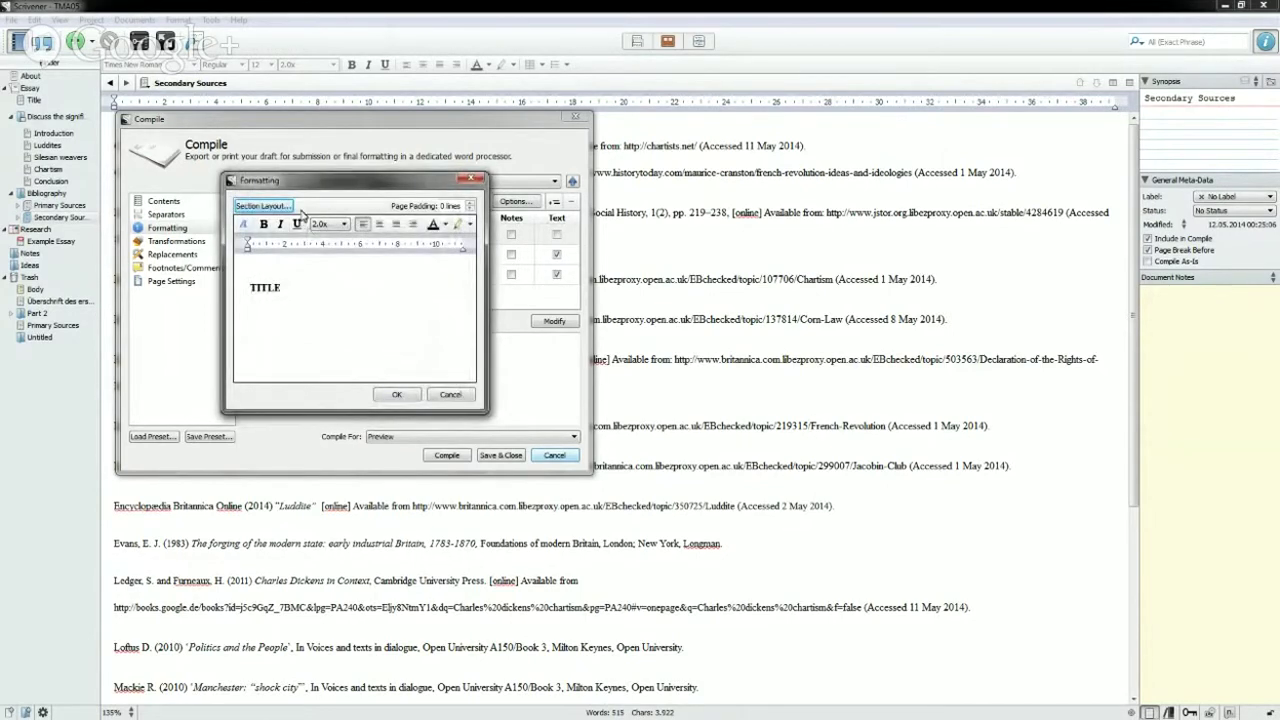
pyautogui.click(395, 397)
# - Set the title font of the second Level 1+ type (document group) to Times New Roman, Bold, size 14
pyautogui.click(310, 259)
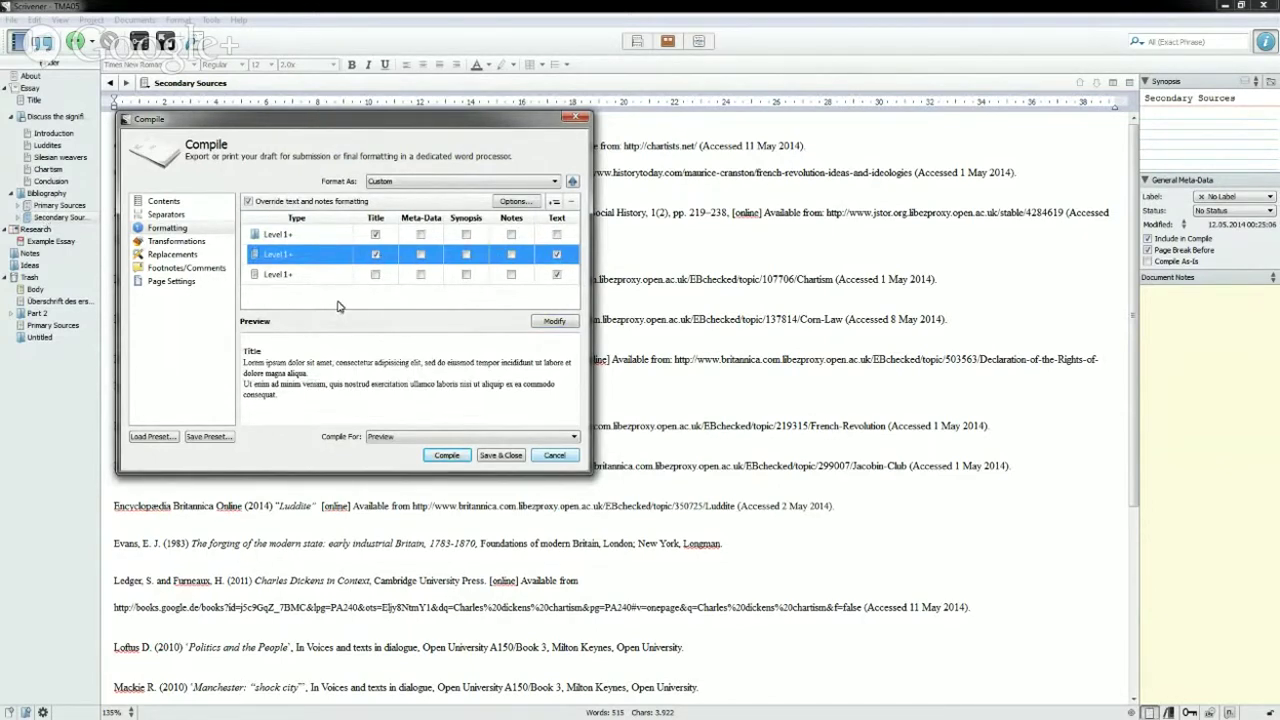
pyautogui.click(553, 322)
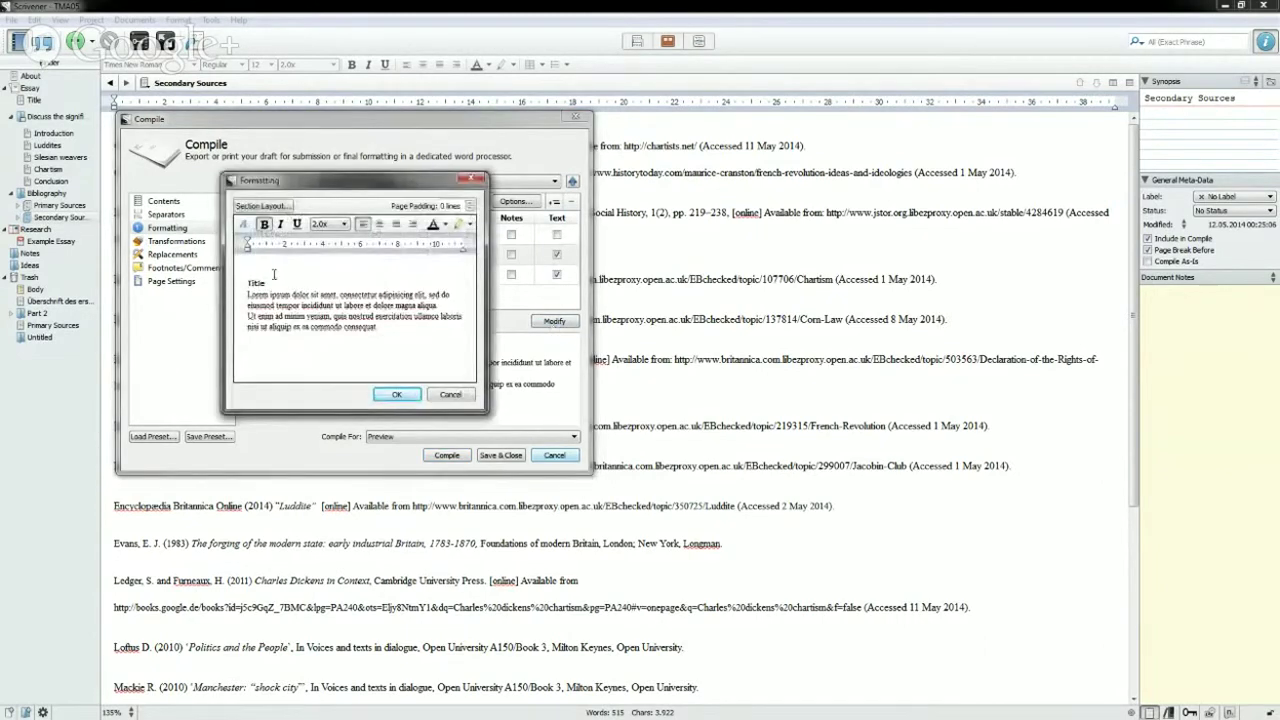
pyautogui.doubleClick(272, 280)
pyautogui.click(249, 228)
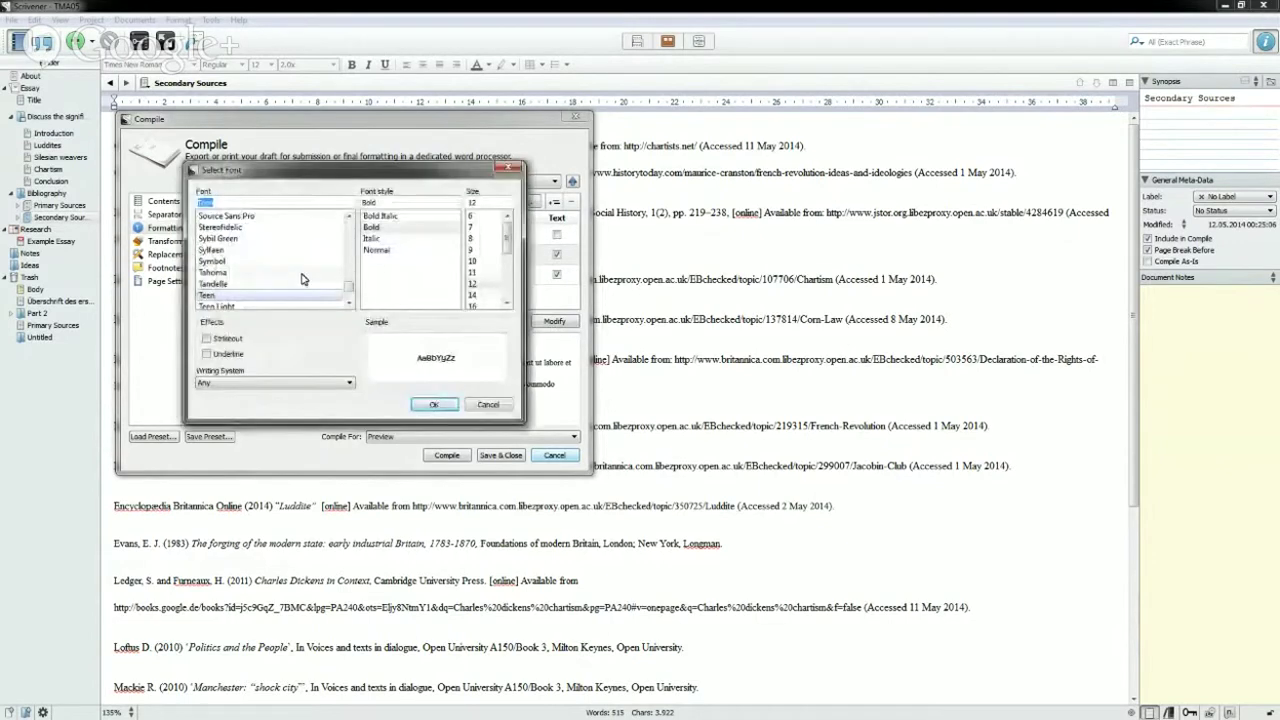
pyautogui.scroll(-5, 298, 283)
pyautogui.click(278, 250)
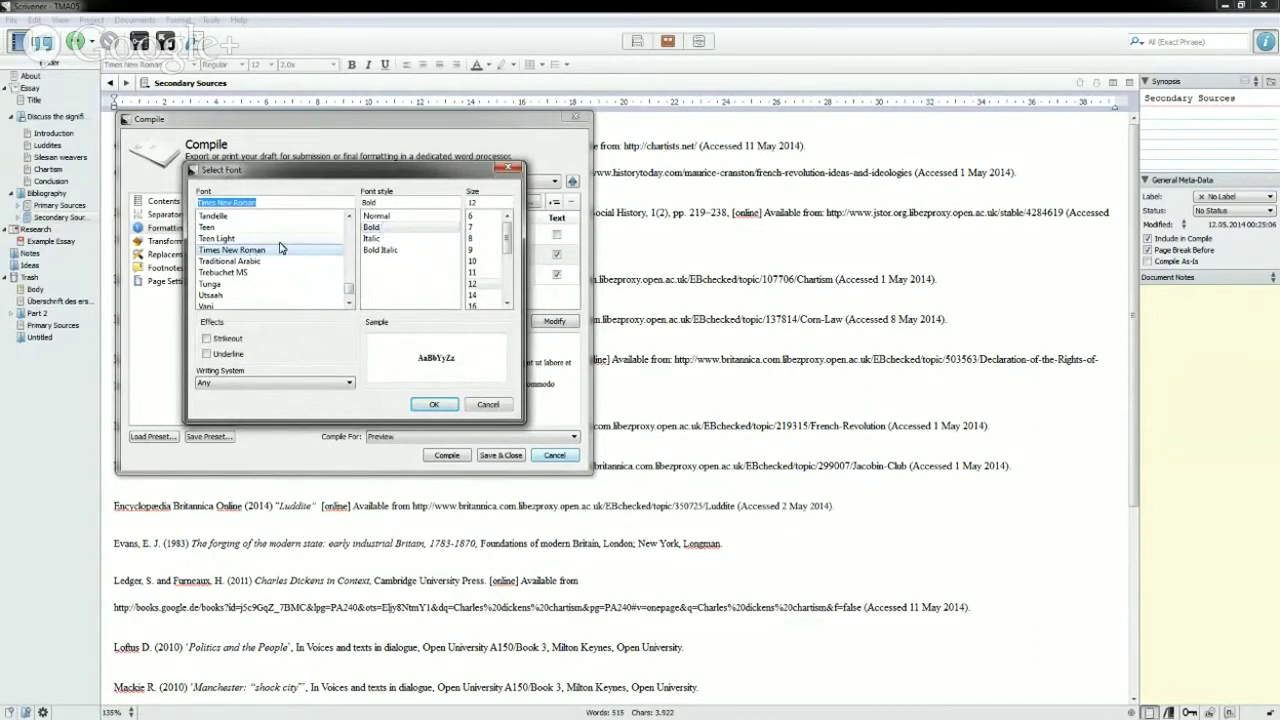
pyautogui.click(385, 227)
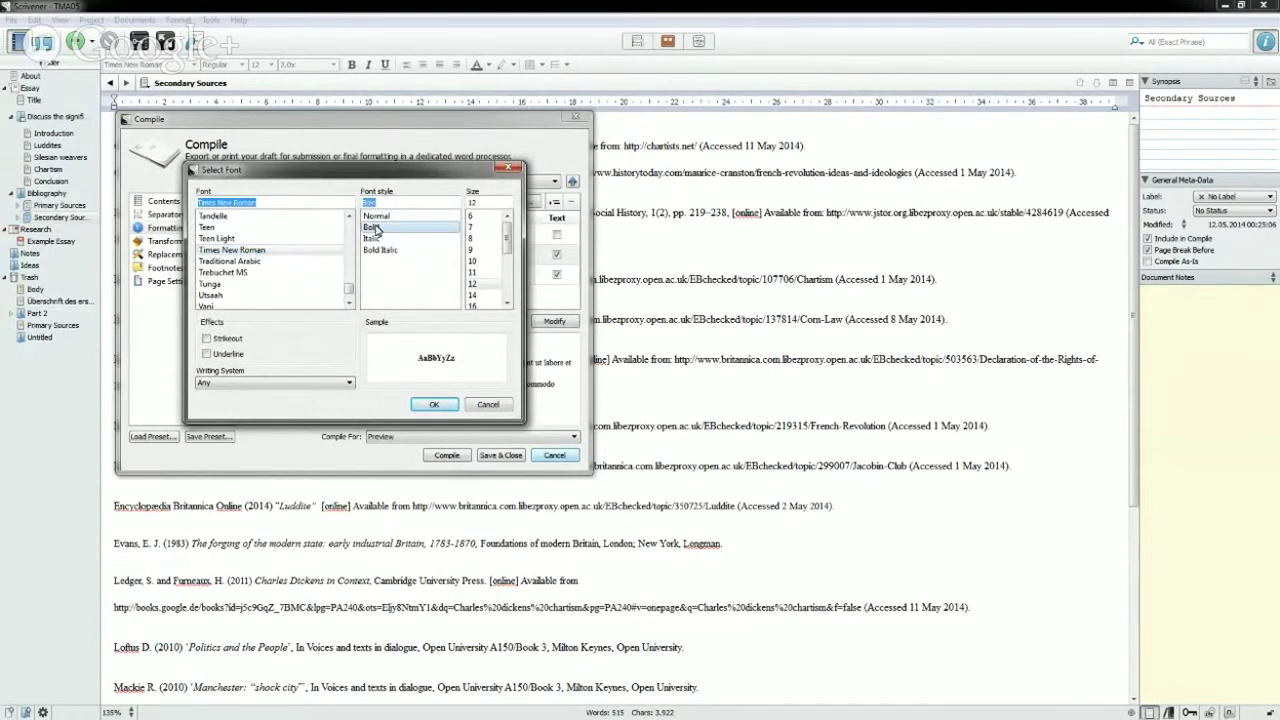
pyautogui.click(473, 295)
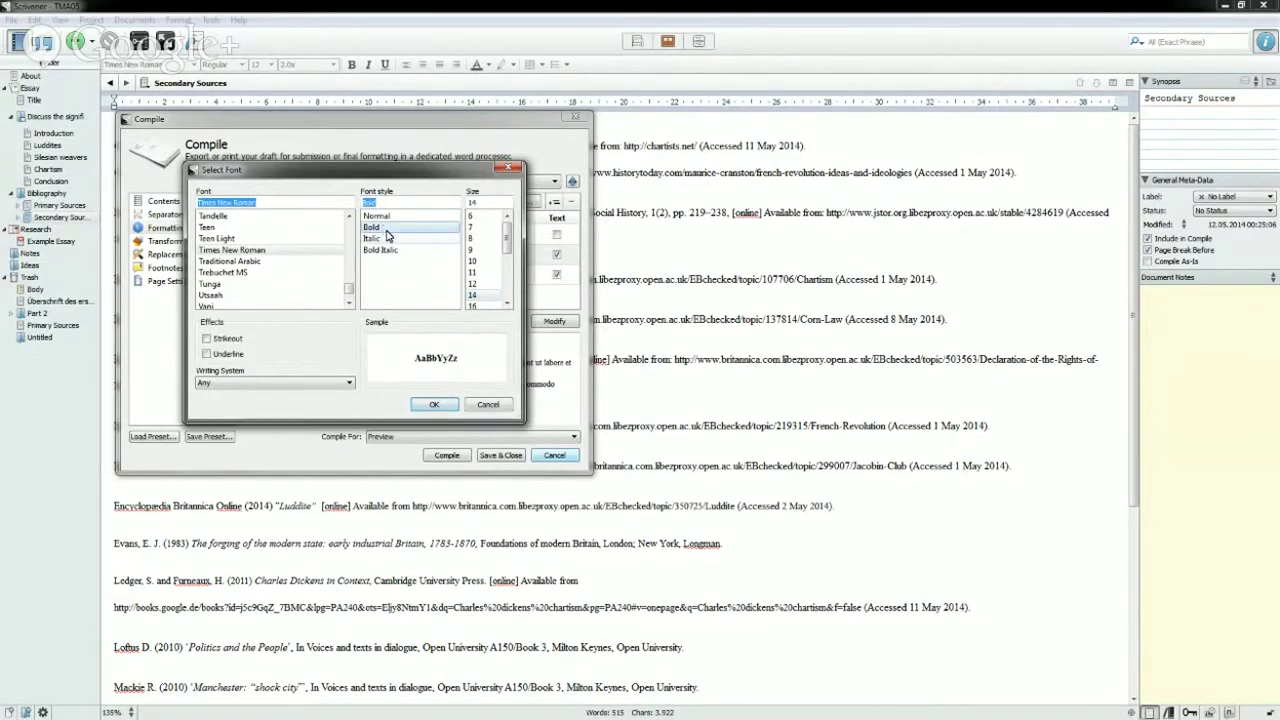
pyautogui.click(436, 408)
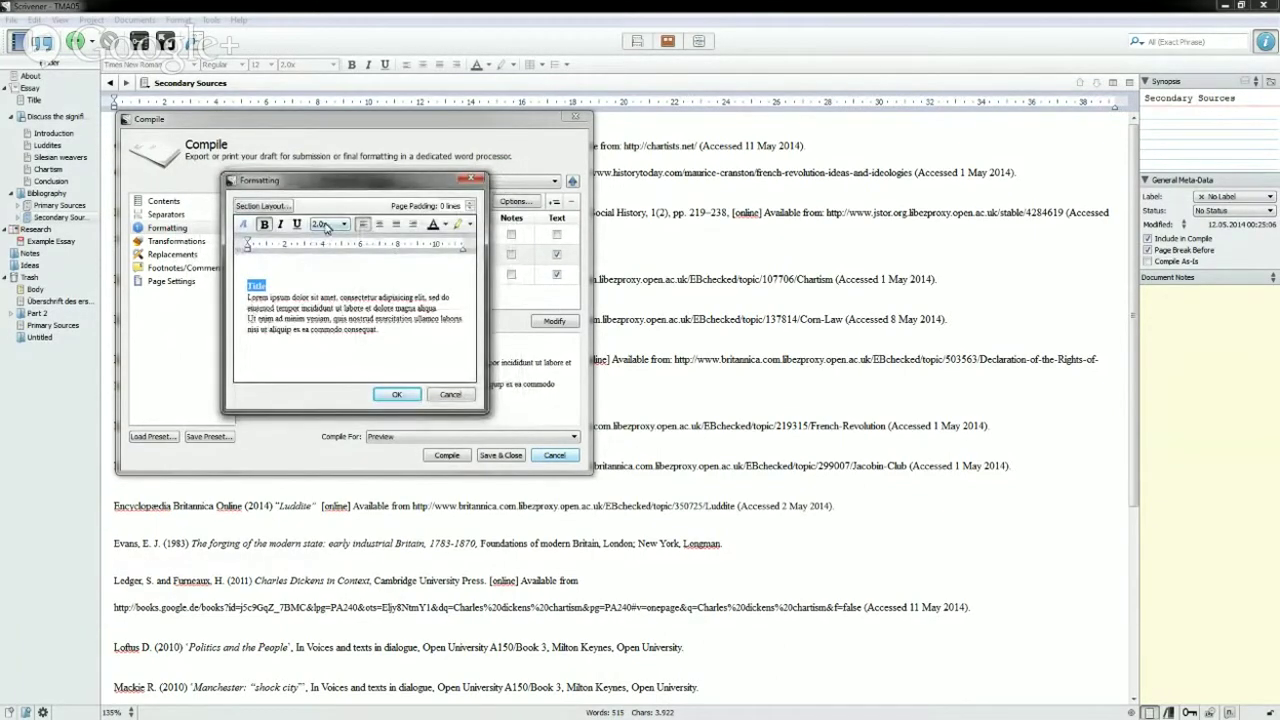
# - Set the document-group sample body text to Times New Roman, Normal, size 12
pyautogui.click(249, 304)
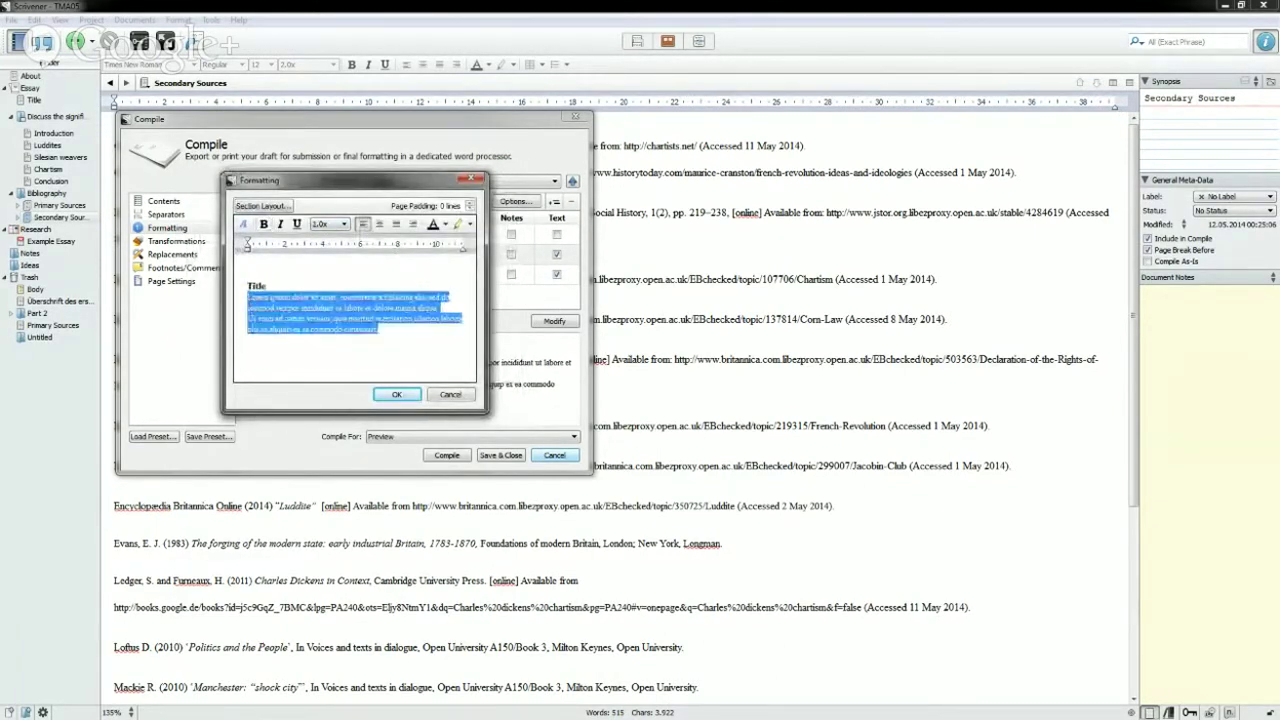
pyautogui.click(241, 226)
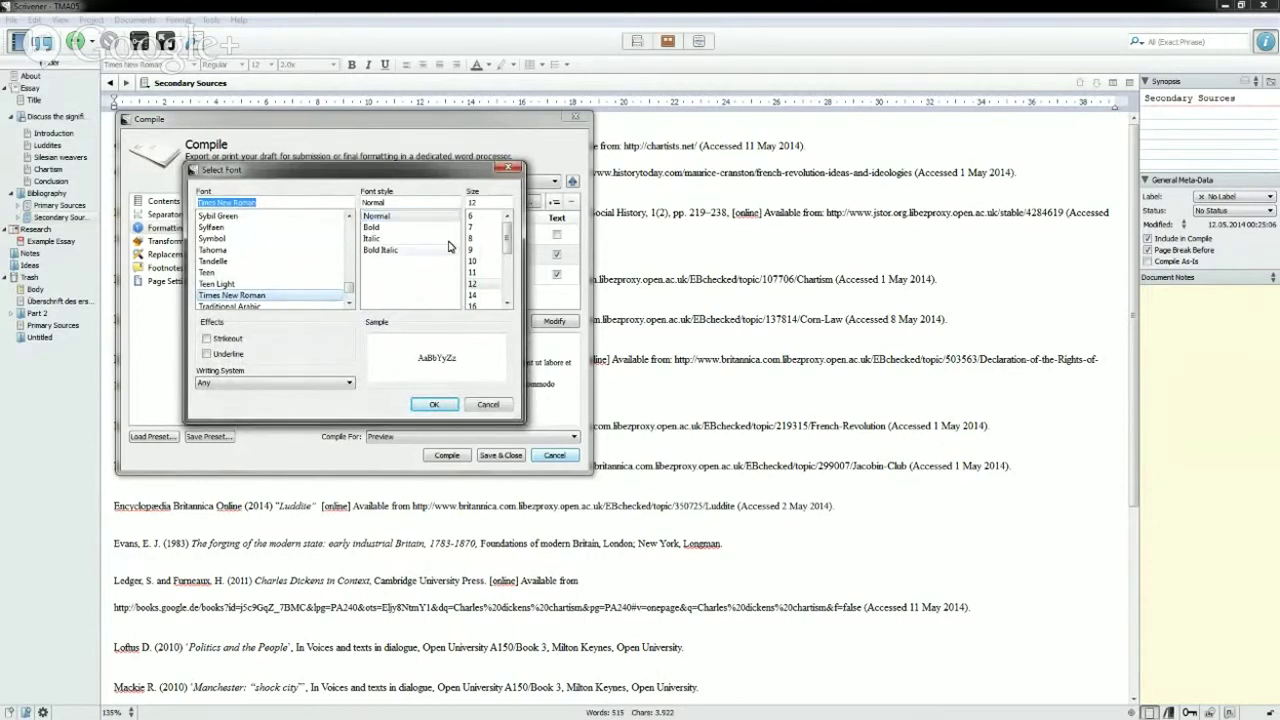
pyautogui.click(472, 283)
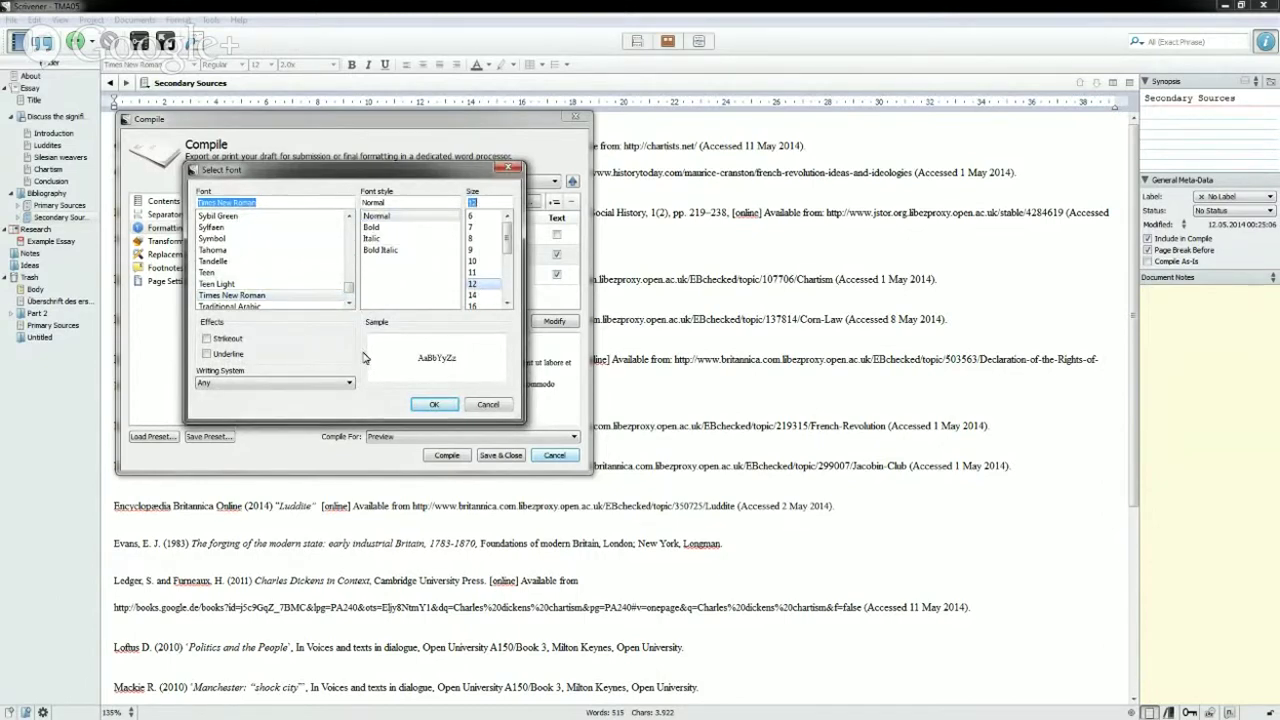
pyautogui.click(436, 405)
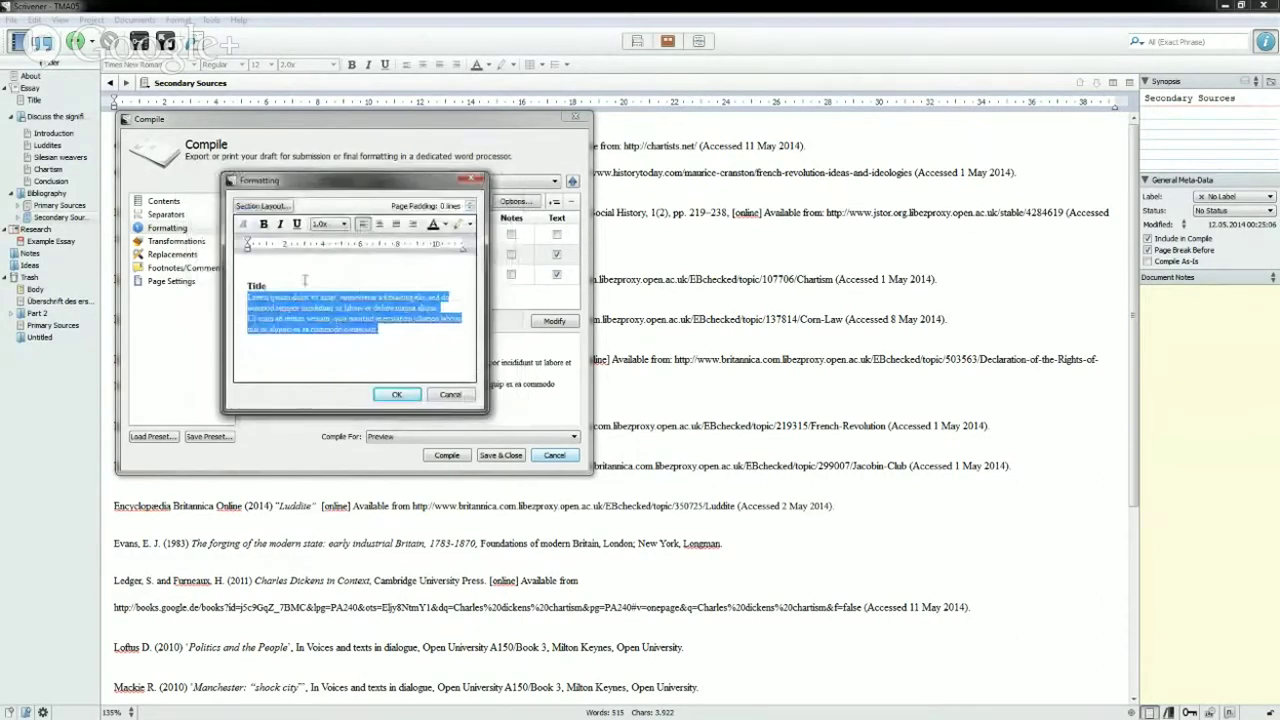
# - Apply 2.0x line spacing with paragraph indentation to the document-group body text and accept the formatting
pyautogui.click(332, 224)
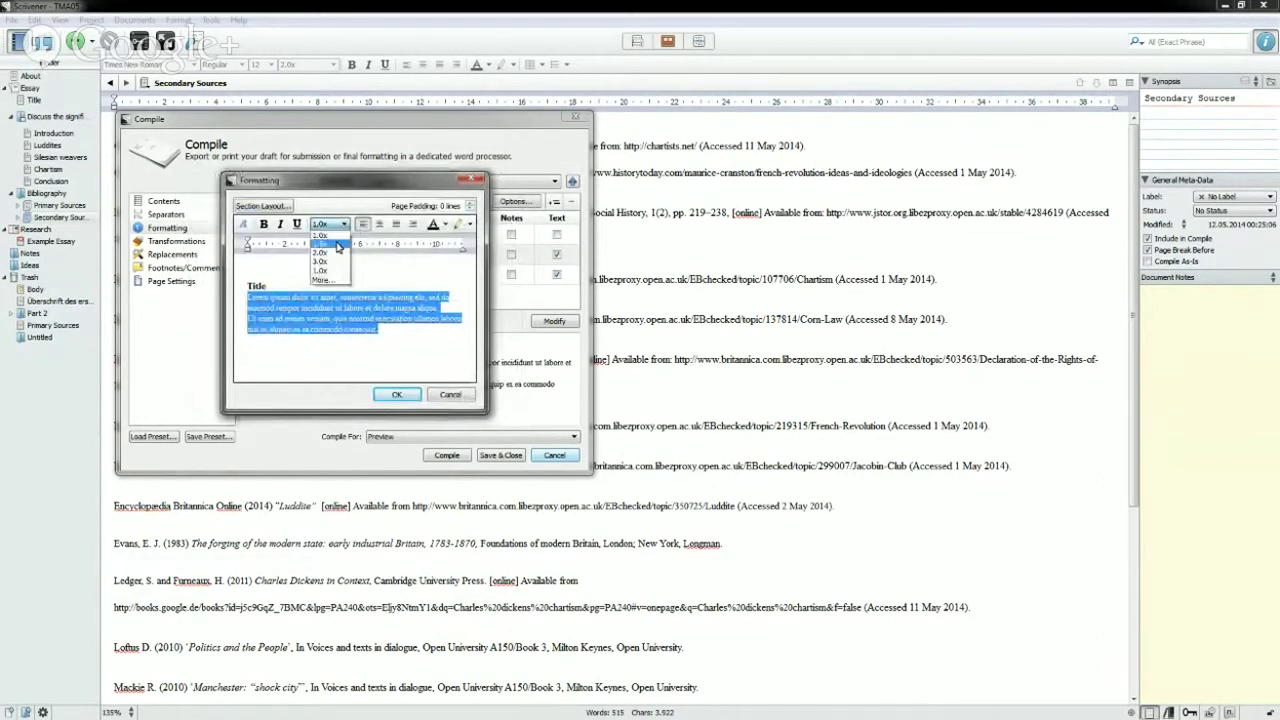
pyautogui.click(334, 252)
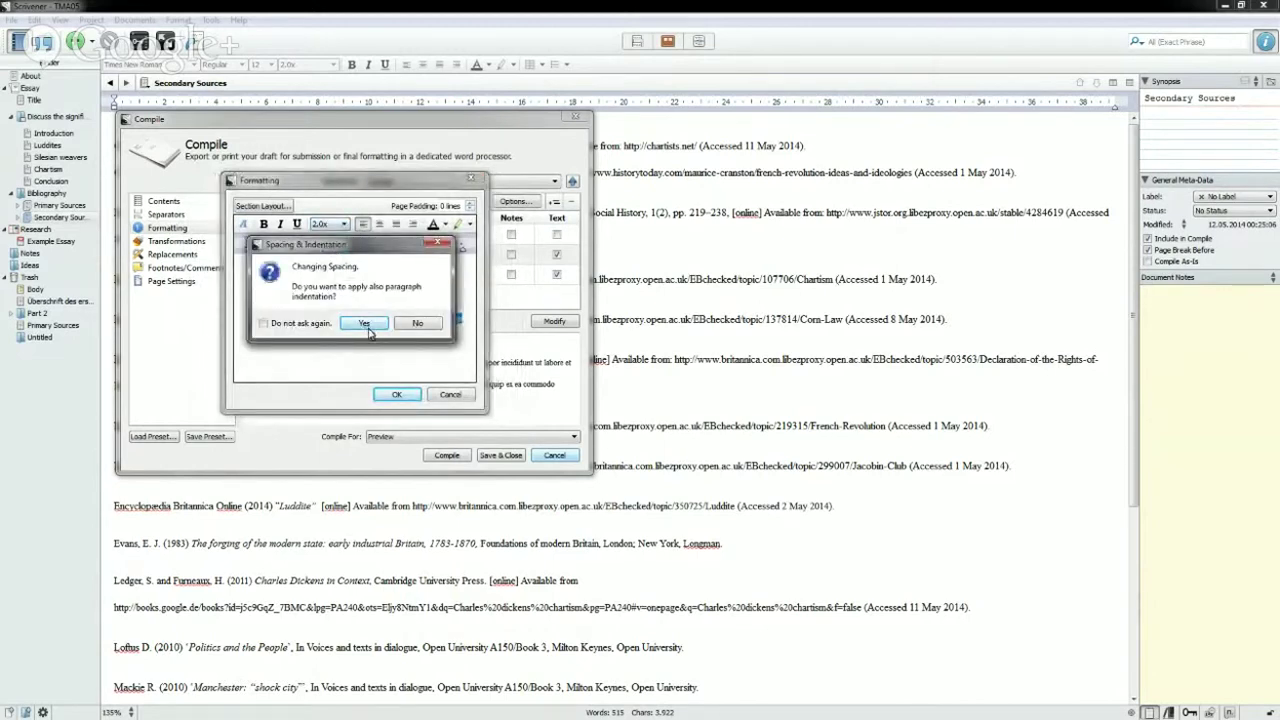
pyautogui.click(365, 323)
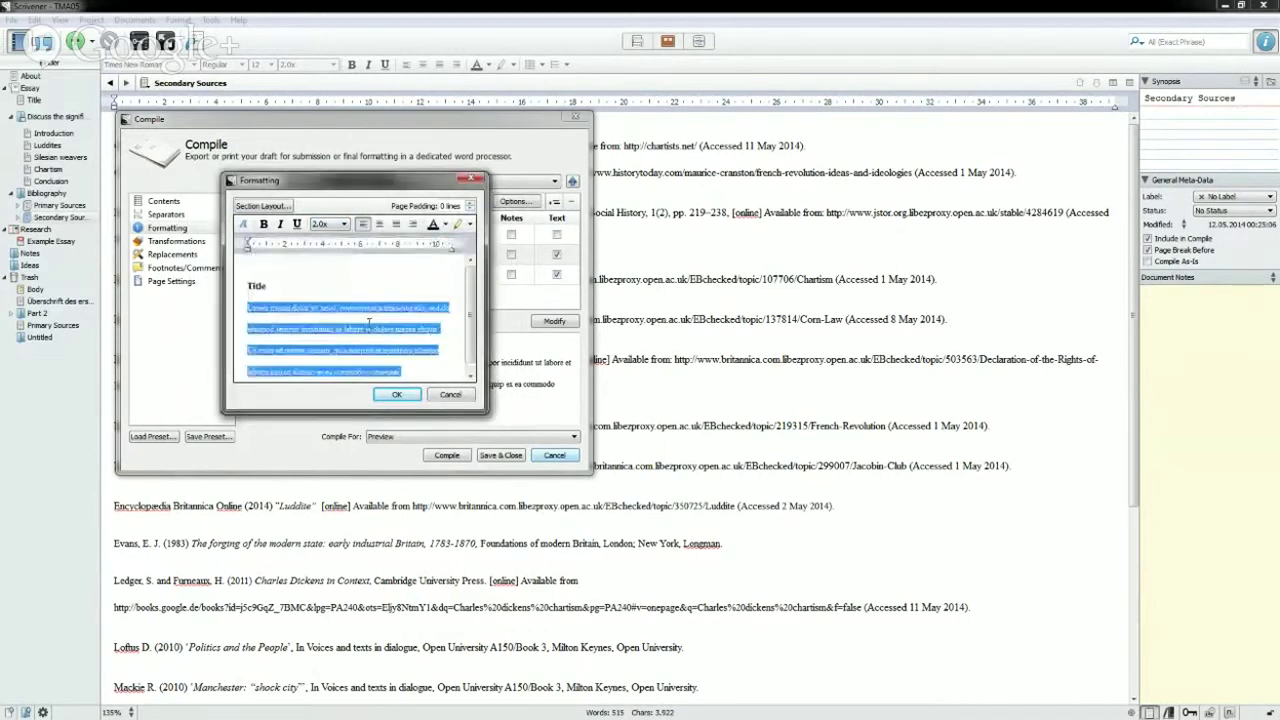
pyautogui.click(410, 395)
# - Set the body text font of the third Level 1+ type (single document) to Times New Roman, Normal
pyautogui.click(336, 275)
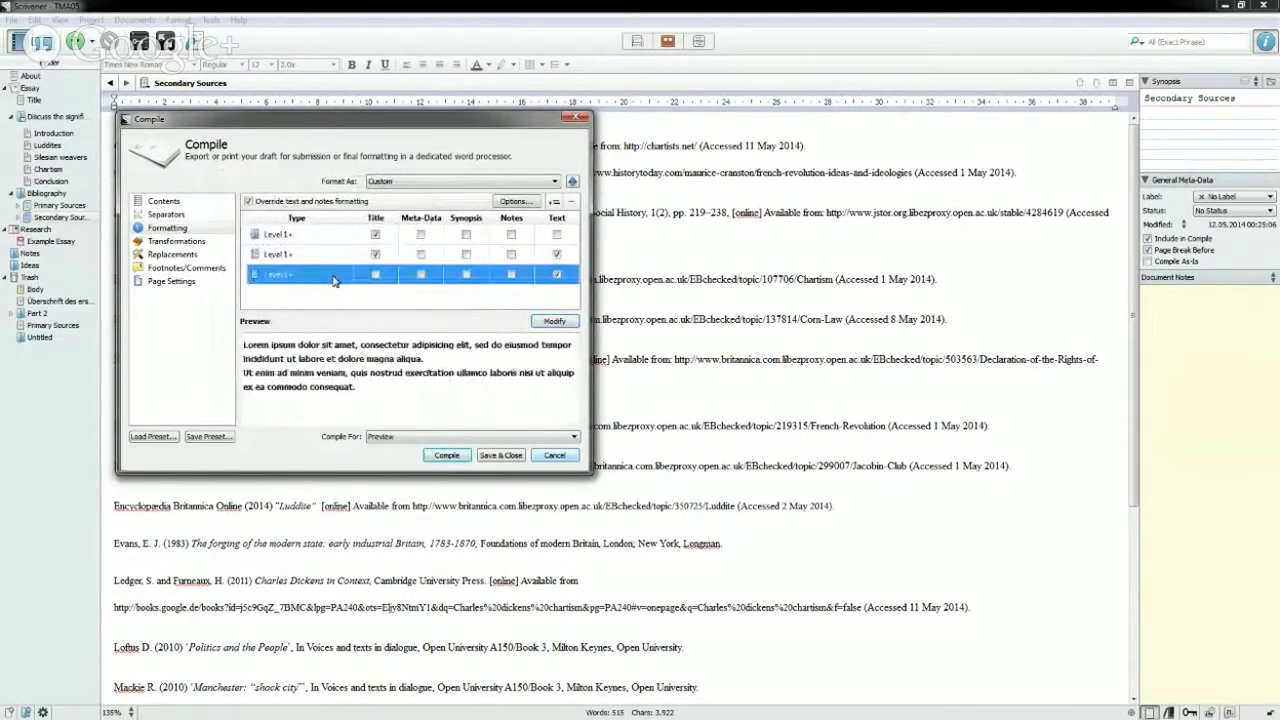
pyautogui.click(554, 321)
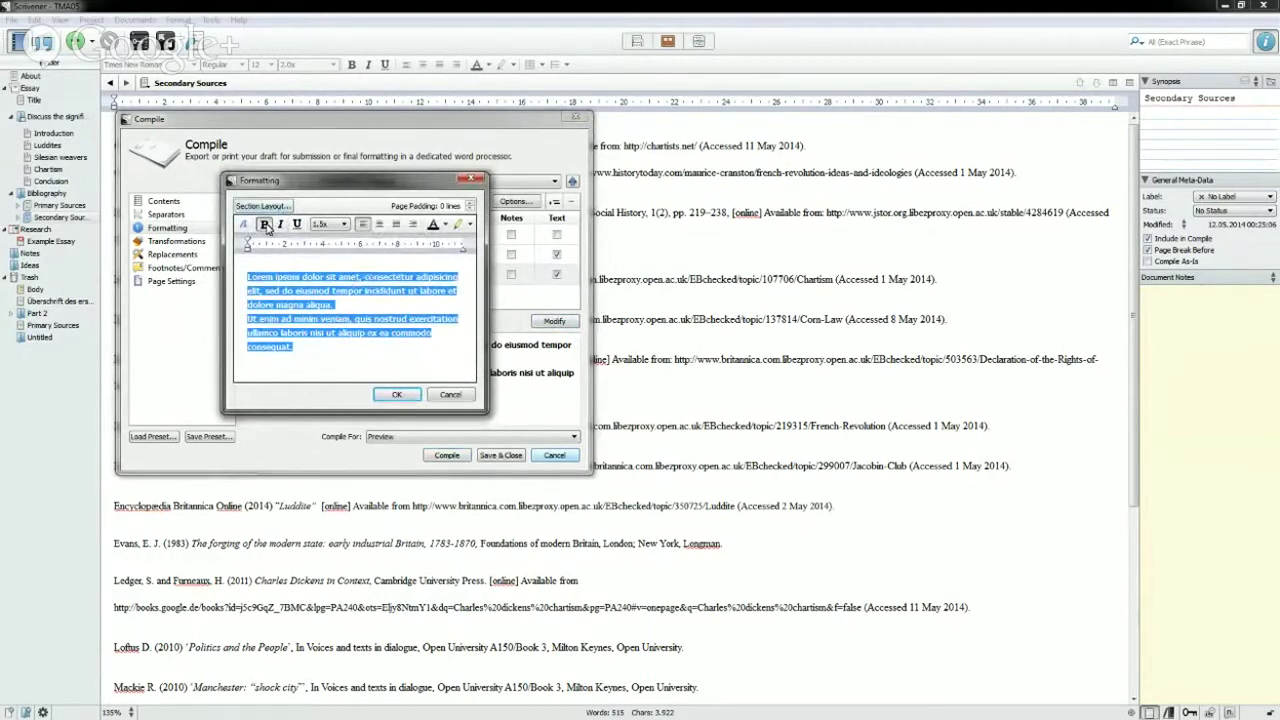
pyautogui.click(244, 225)
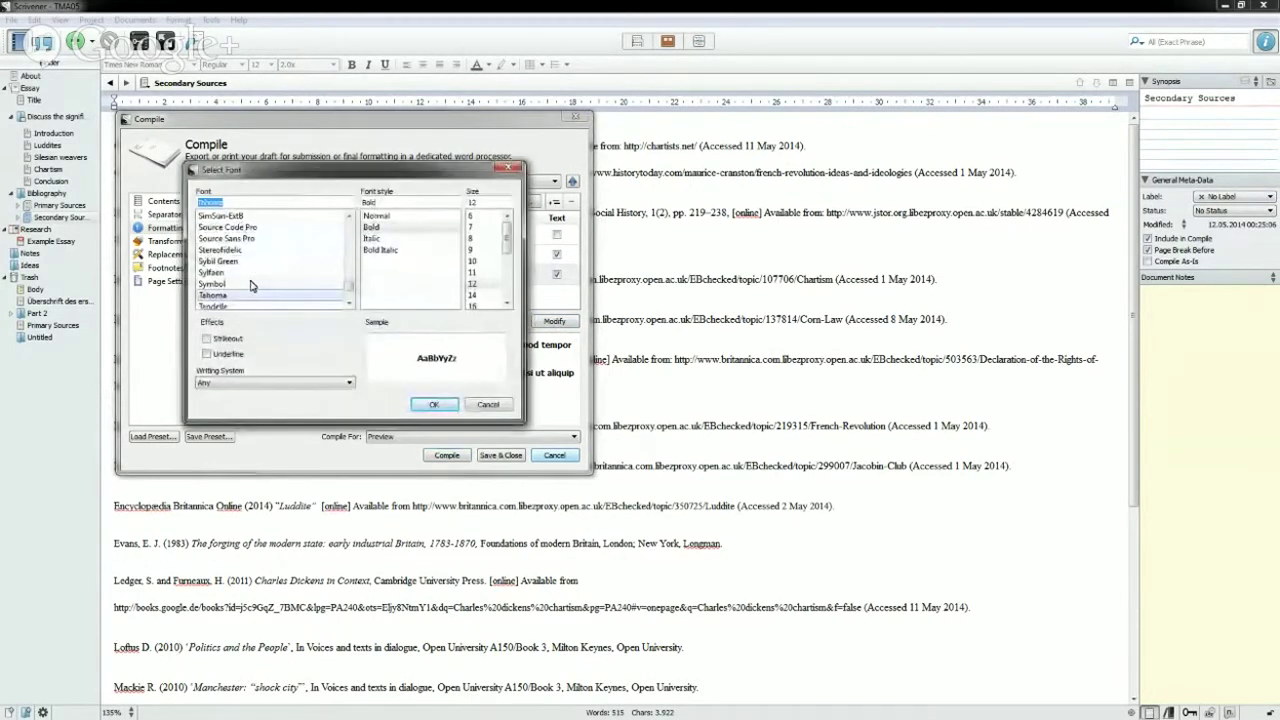
pyautogui.scroll(-1, 250, 286)
pyautogui.click(240, 272)
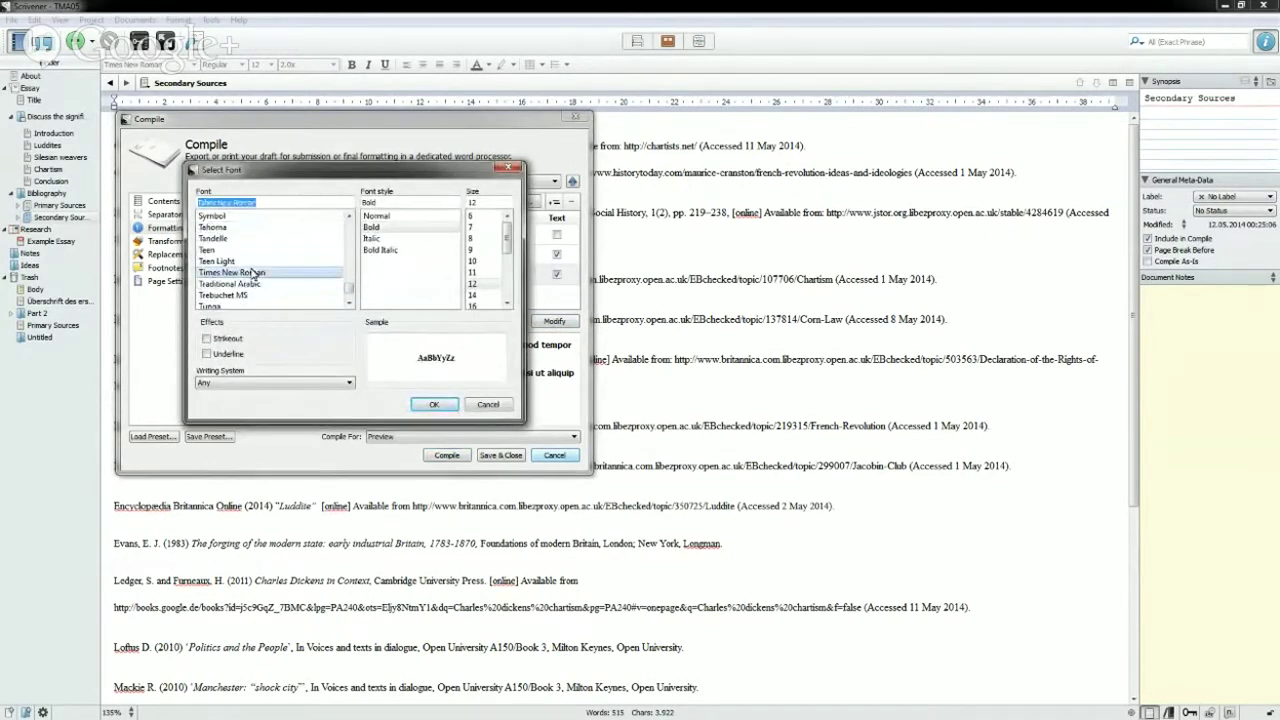
pyautogui.click(420, 222)
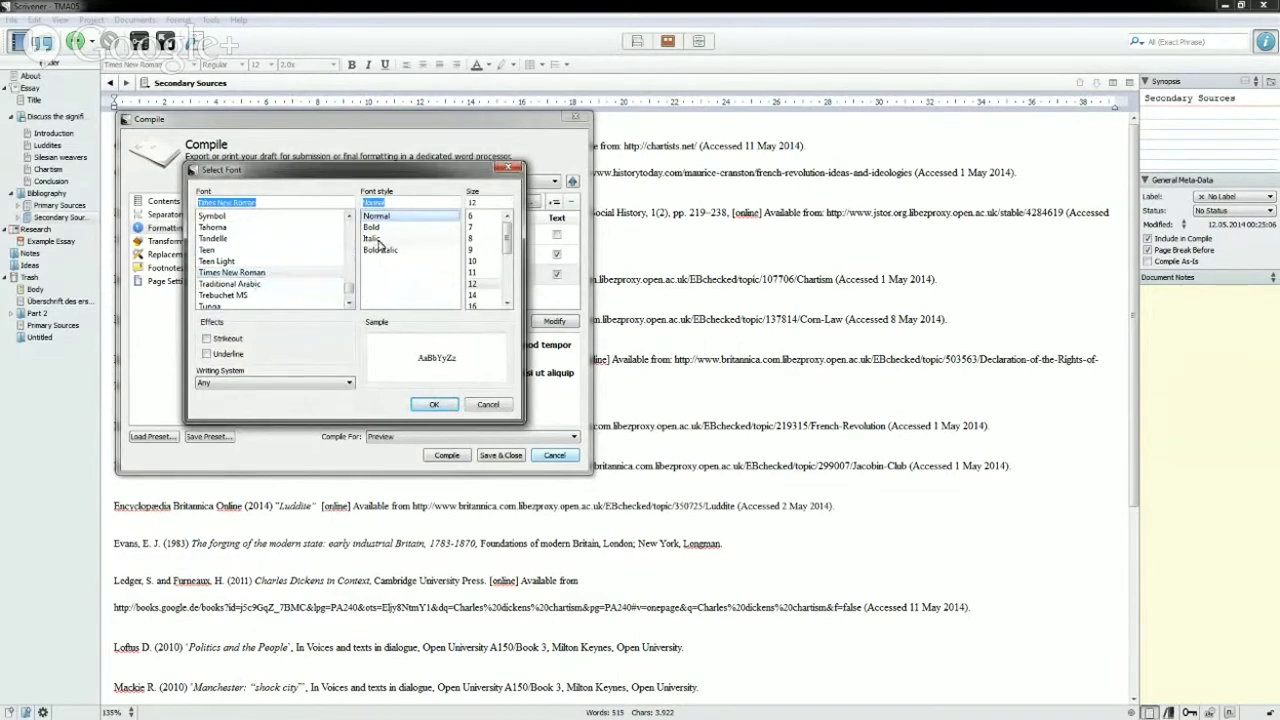
pyautogui.click(436, 406)
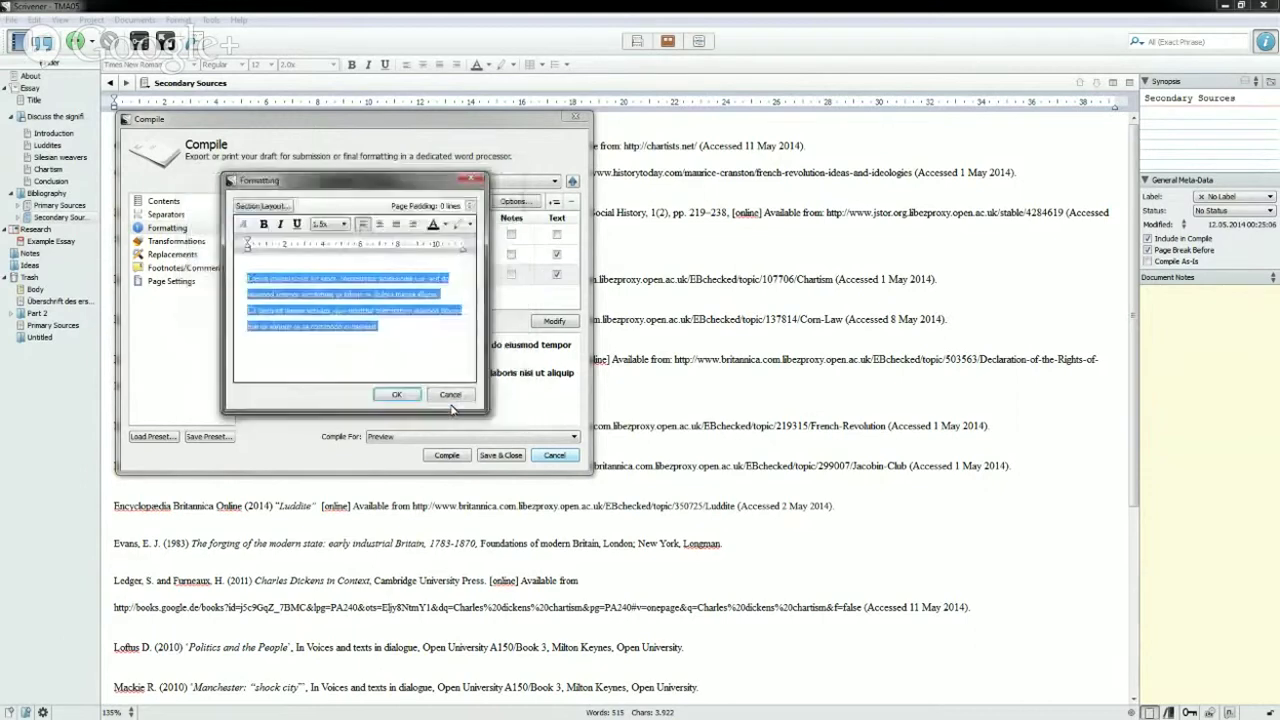
# - Apply 2.0x line spacing with paragraph indentation to the single-document body text and check the previews of all Level 1+ types
pyautogui.click(333, 226)
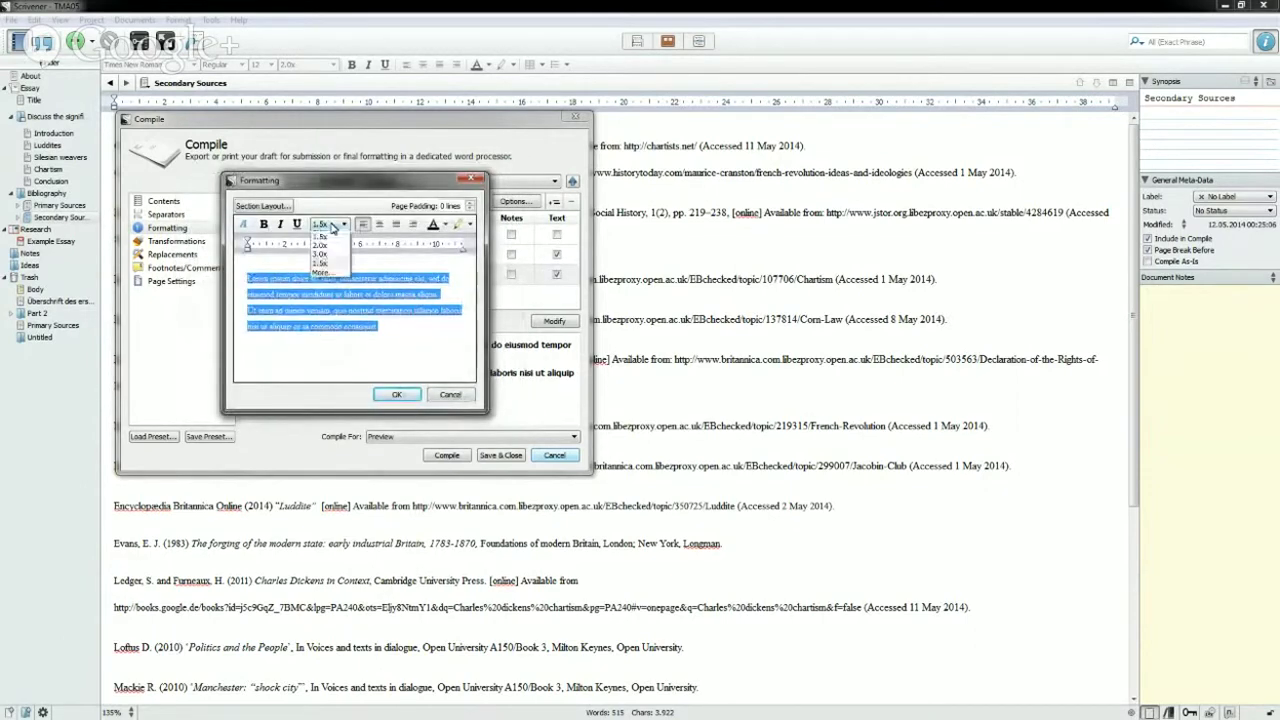
pyautogui.click(333, 253)
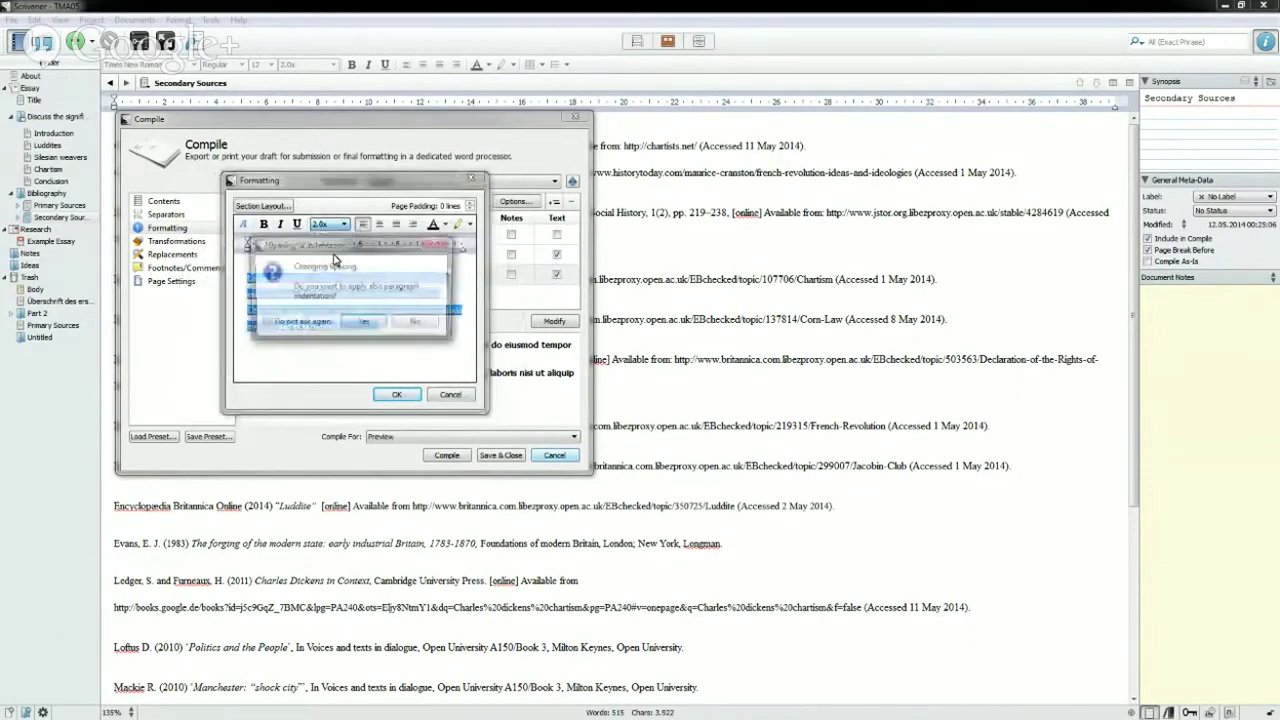
pyautogui.click(360, 323)
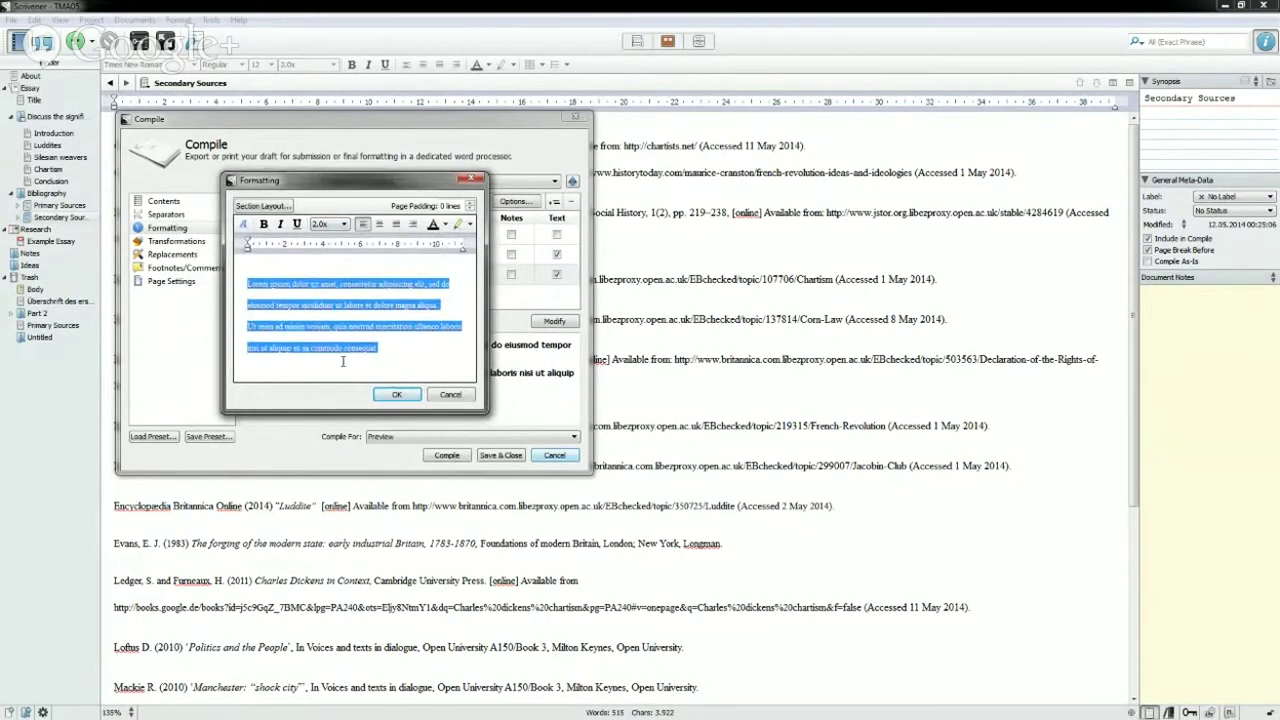
pyautogui.click(398, 395)
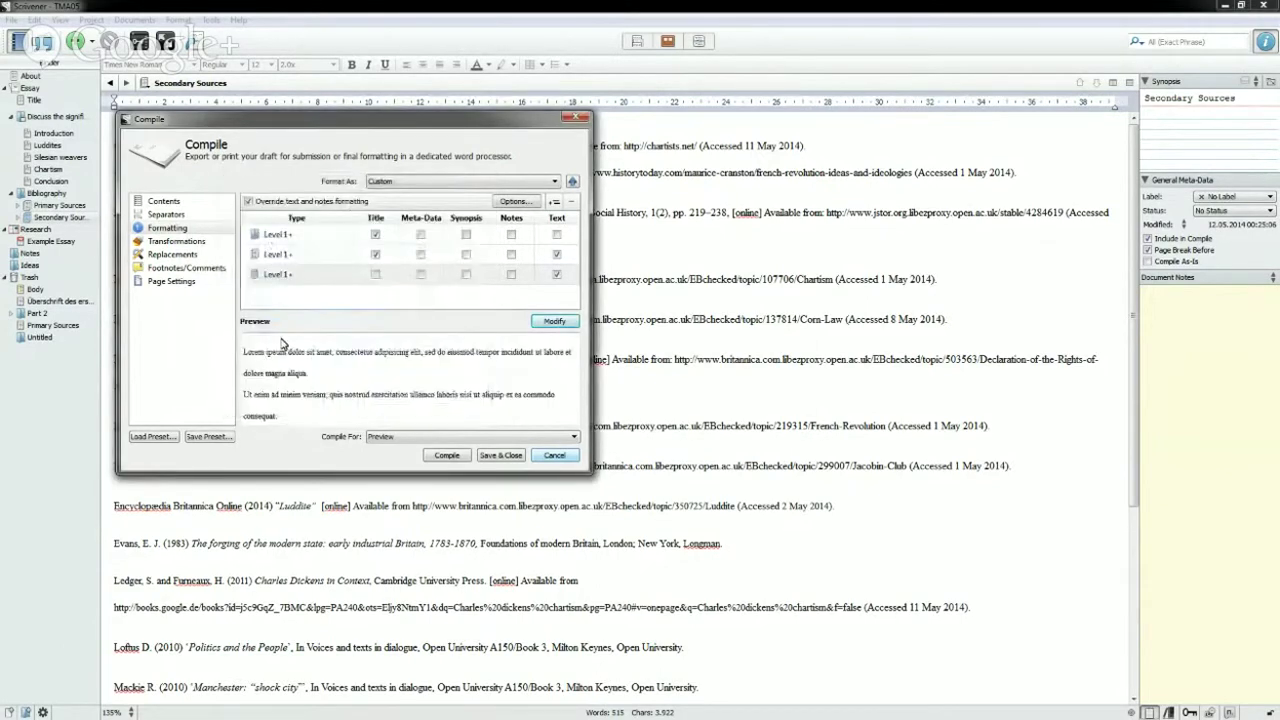
pyautogui.click(312, 236)
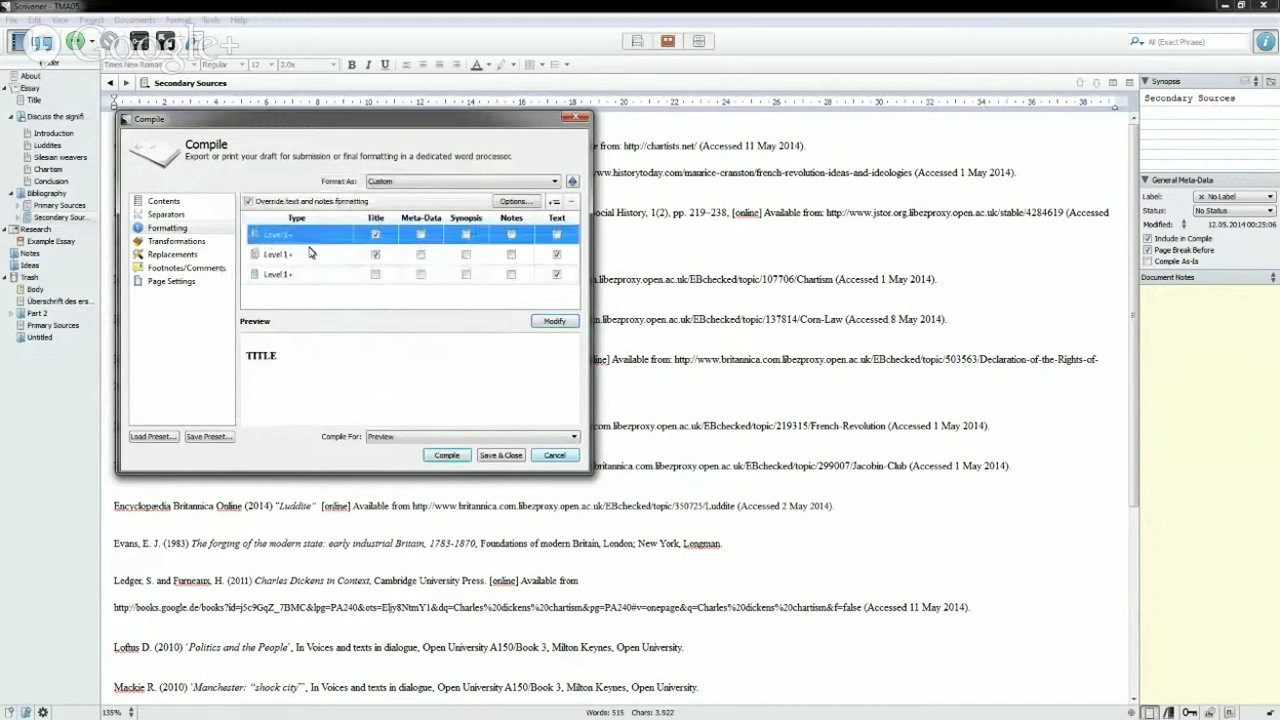
pyautogui.click(309, 256)
pyautogui.click(306, 274)
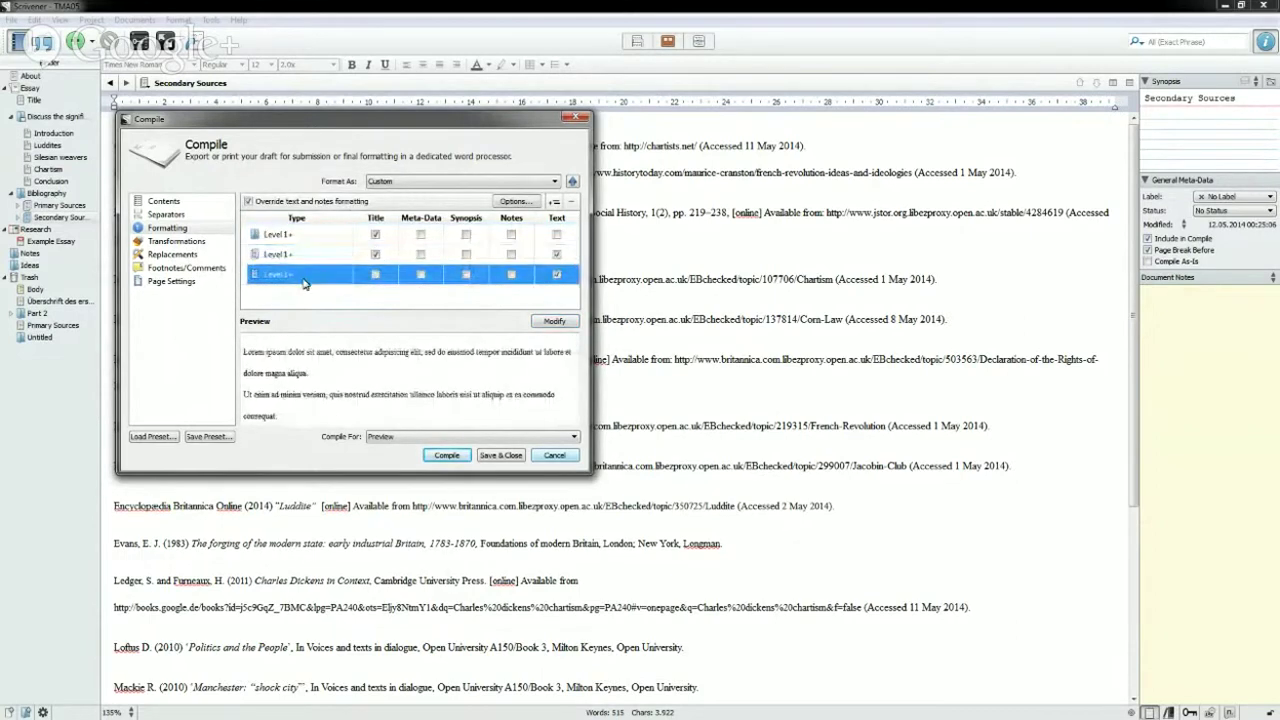
# - Set the title case of the second Level 1+ type to Normal in its section layout and accept the formatting
pyautogui.click(312, 262)
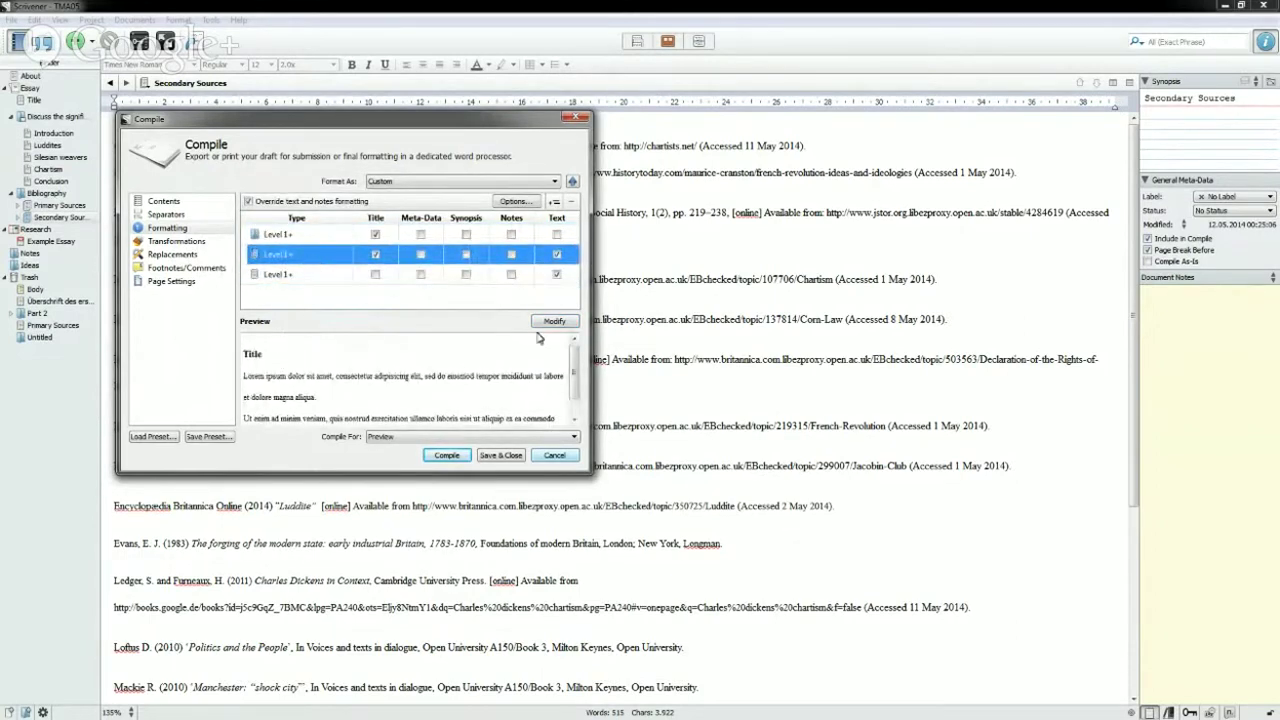
pyautogui.click(554, 321)
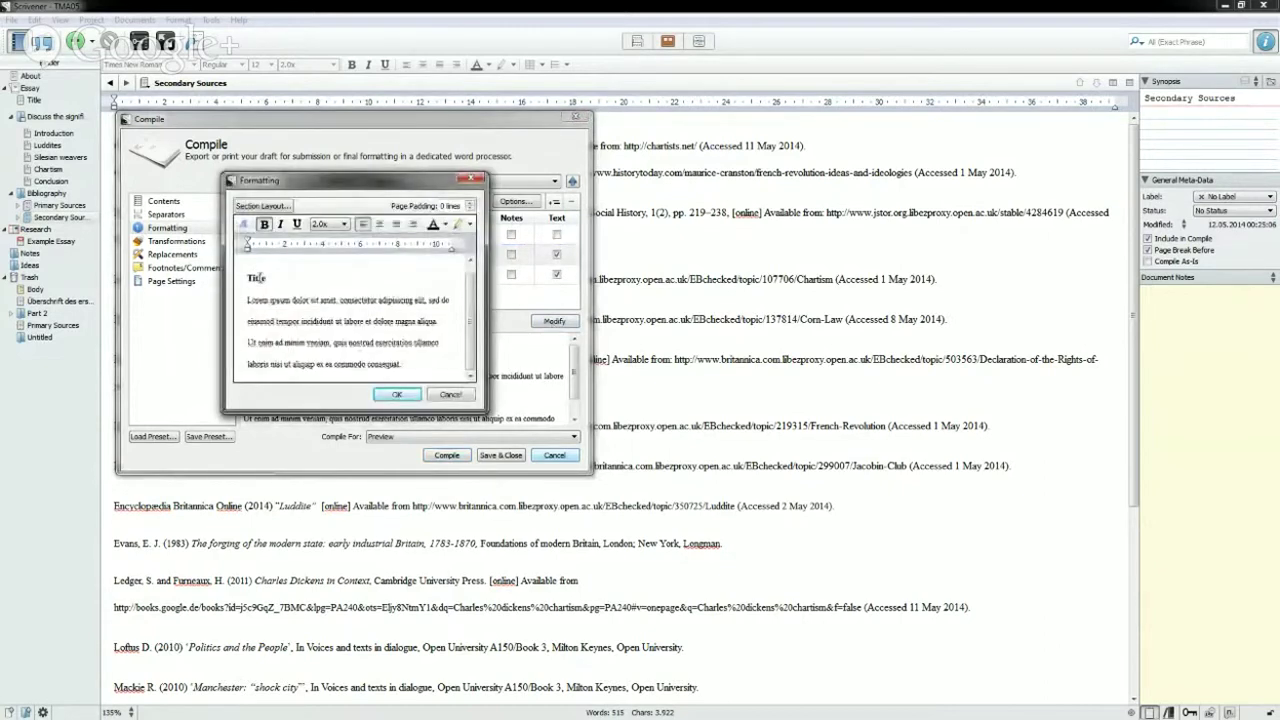
pyautogui.doubleClick(257, 278)
pyautogui.click(262, 206)
pyautogui.click(358, 198)
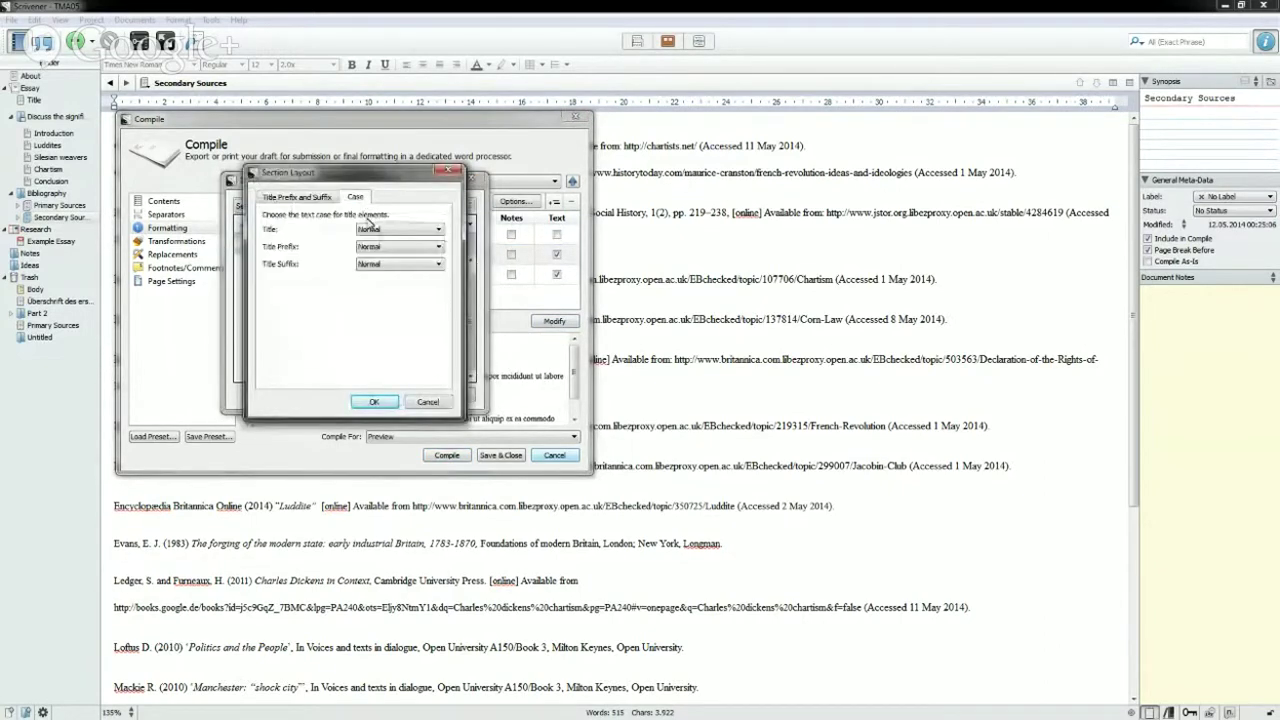
pyautogui.click(374, 233)
pyautogui.click(372, 238)
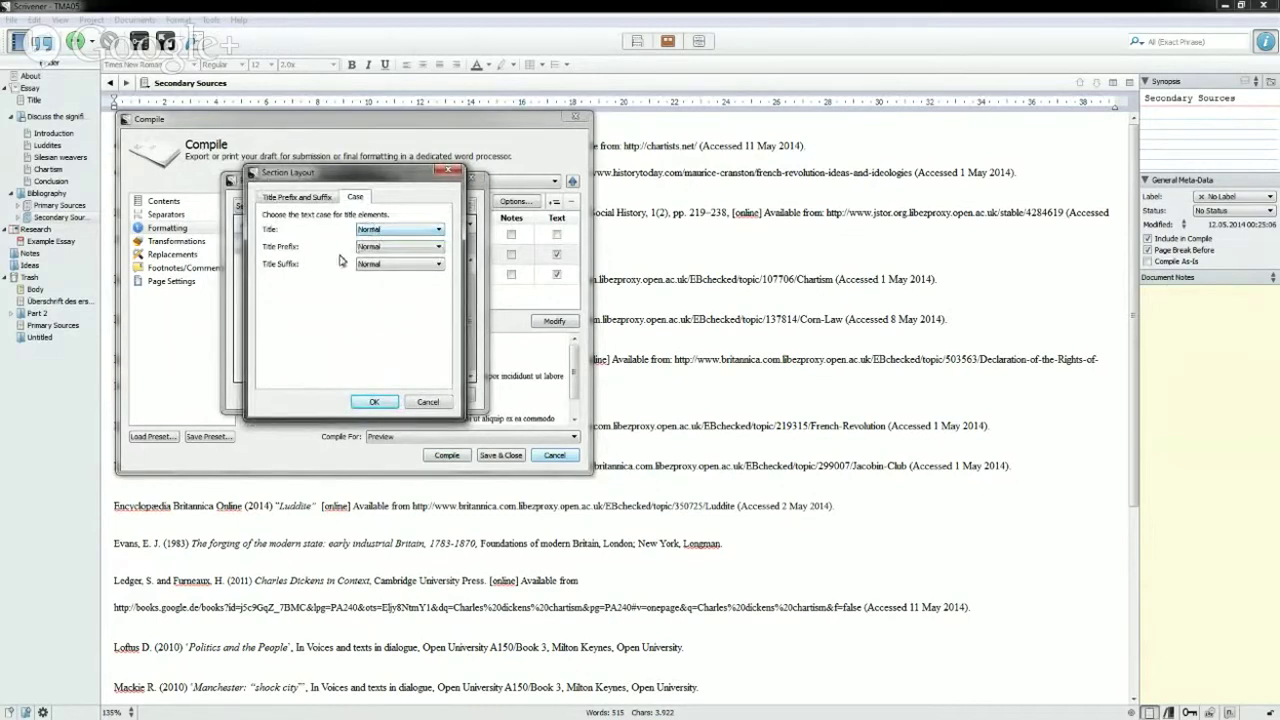
pyautogui.click(374, 401)
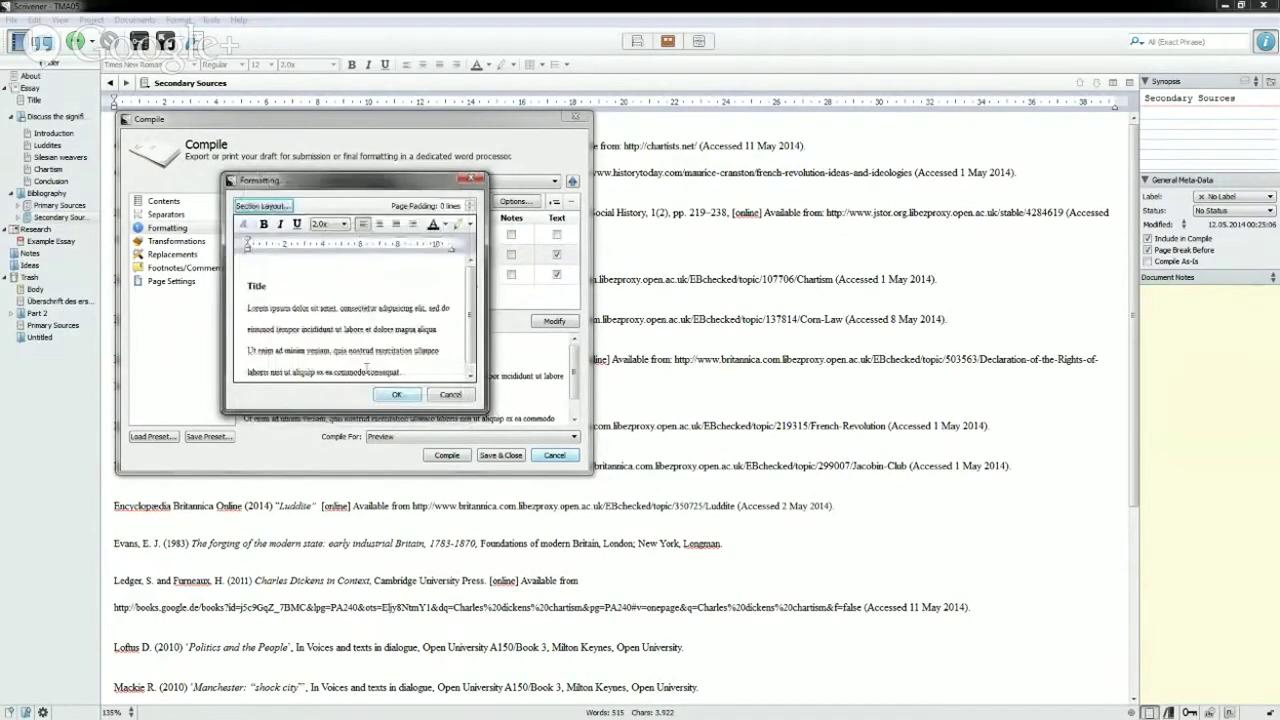
pyautogui.click(397, 394)
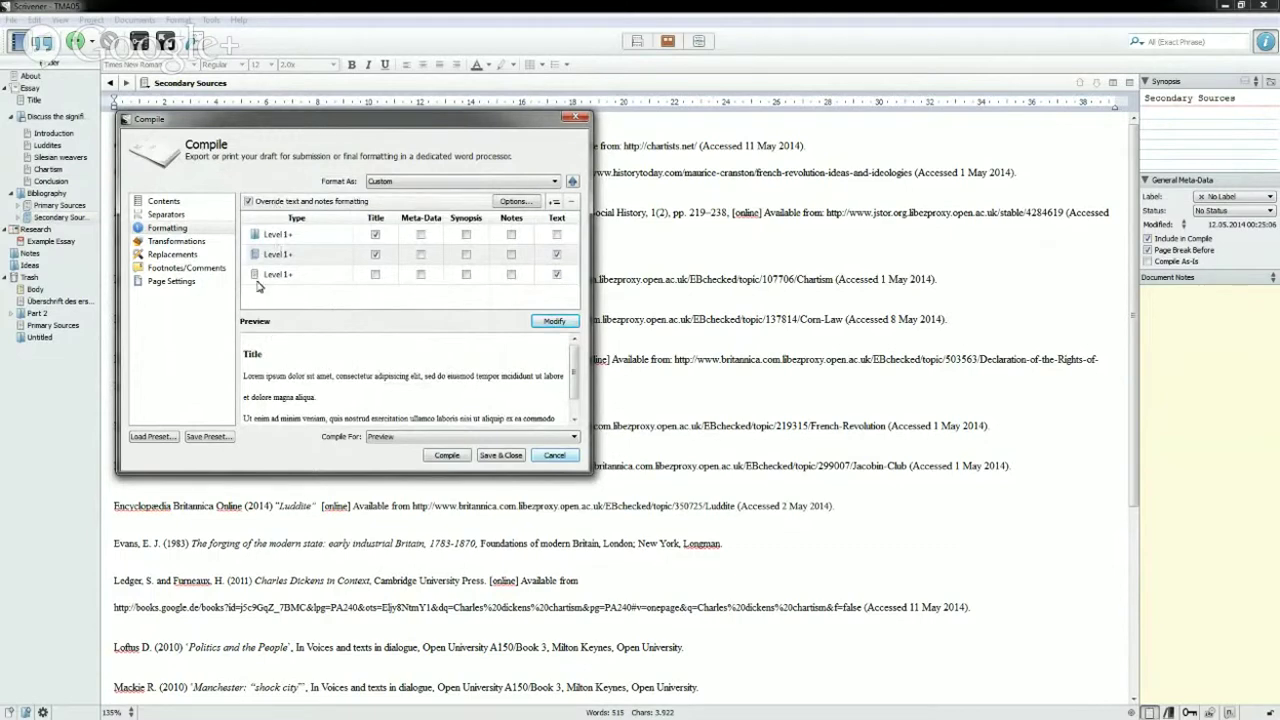
# - Review the compile page settings, covering paper size, orientation, the header text with its date, and the footer's page-number placeholder
pyautogui.click(198, 286)
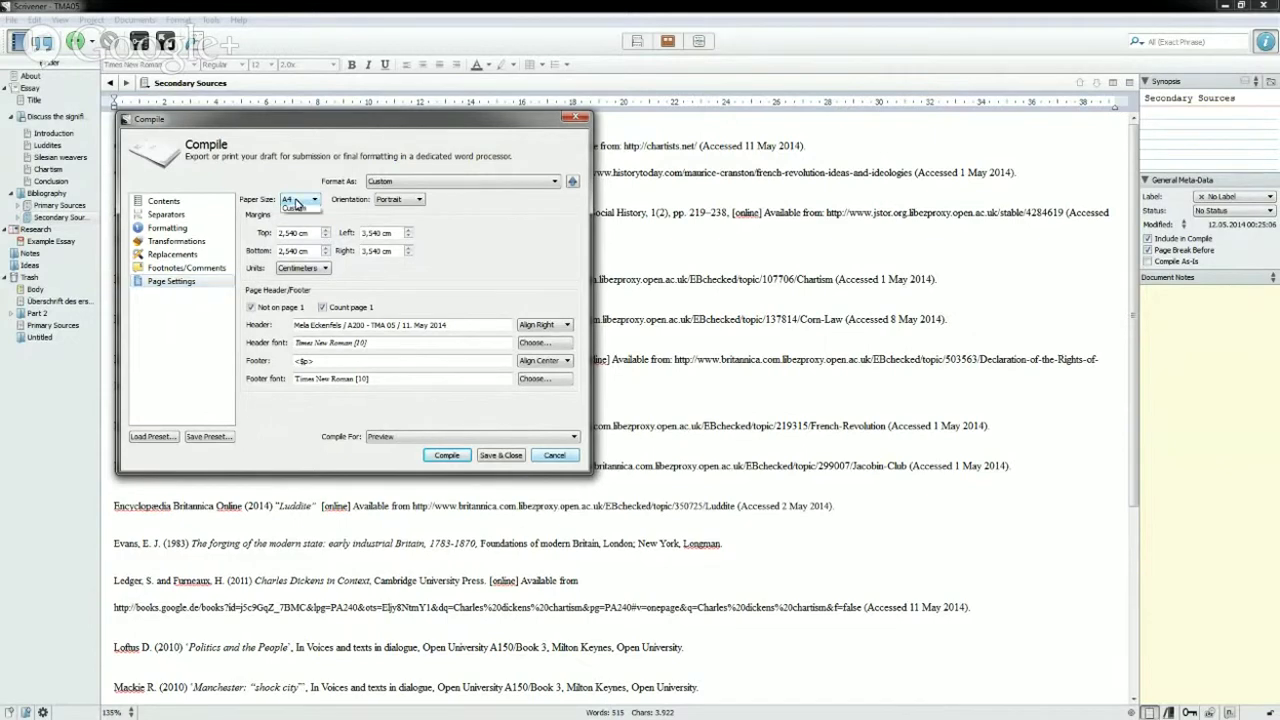
pyautogui.click(414, 202)
pyautogui.click(410, 205)
pyautogui.moveTo(295, 326); pyautogui.dragTo(464, 326)
pyautogui.click(464, 326)
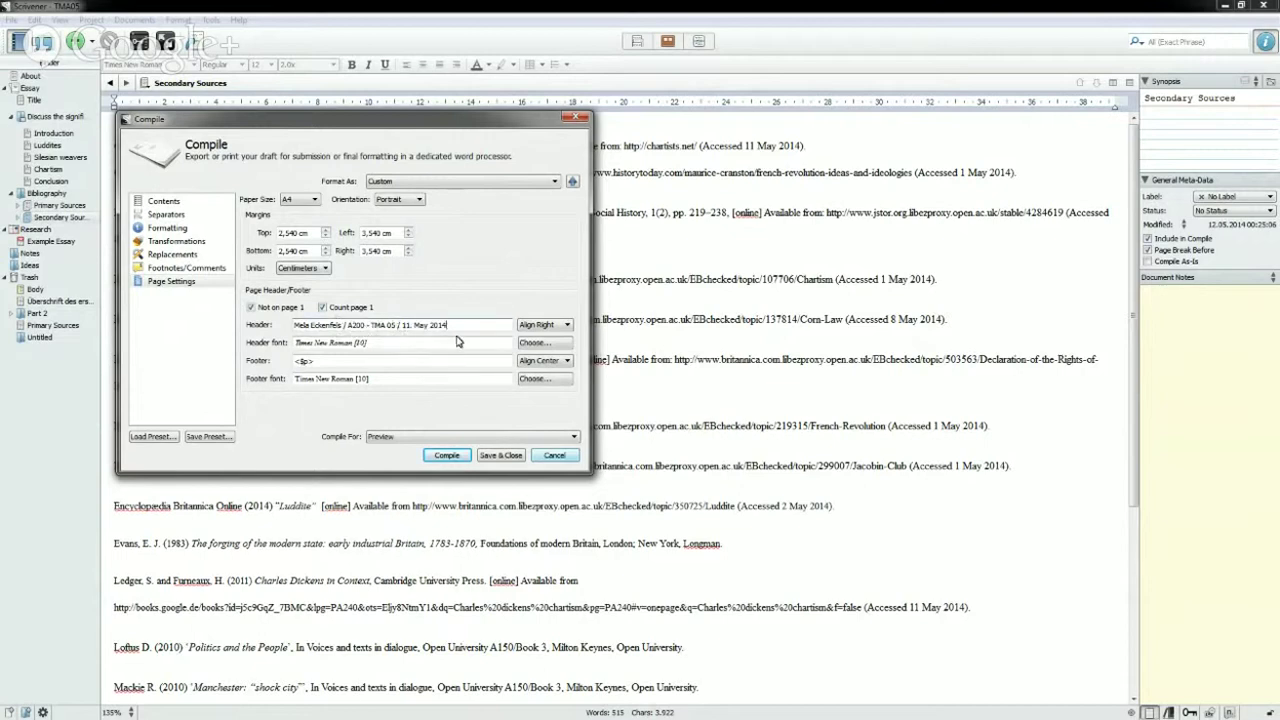
pyautogui.moveTo(405, 328); pyautogui.dragTo(457, 329)
pyautogui.click(459, 329)
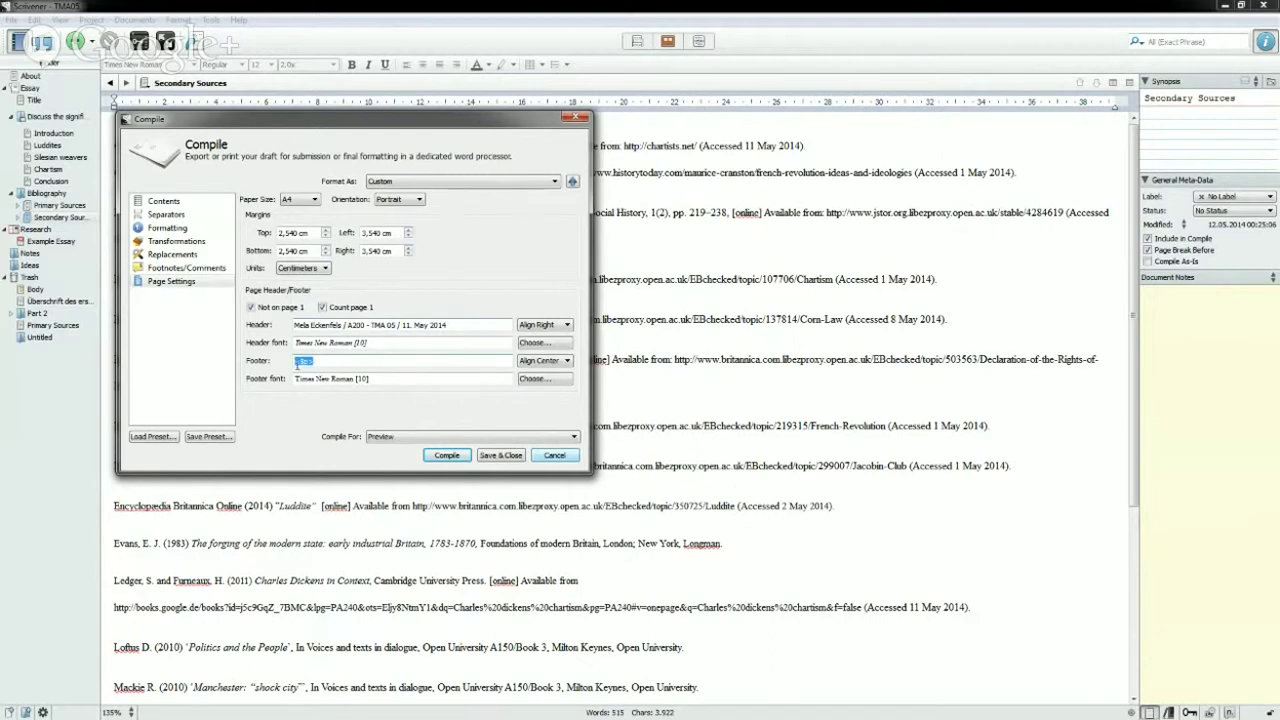
pyautogui.click(320, 362)
# - Compile the essay for preview and examine its title block, contents list and main heading
pyautogui.click(445, 456)
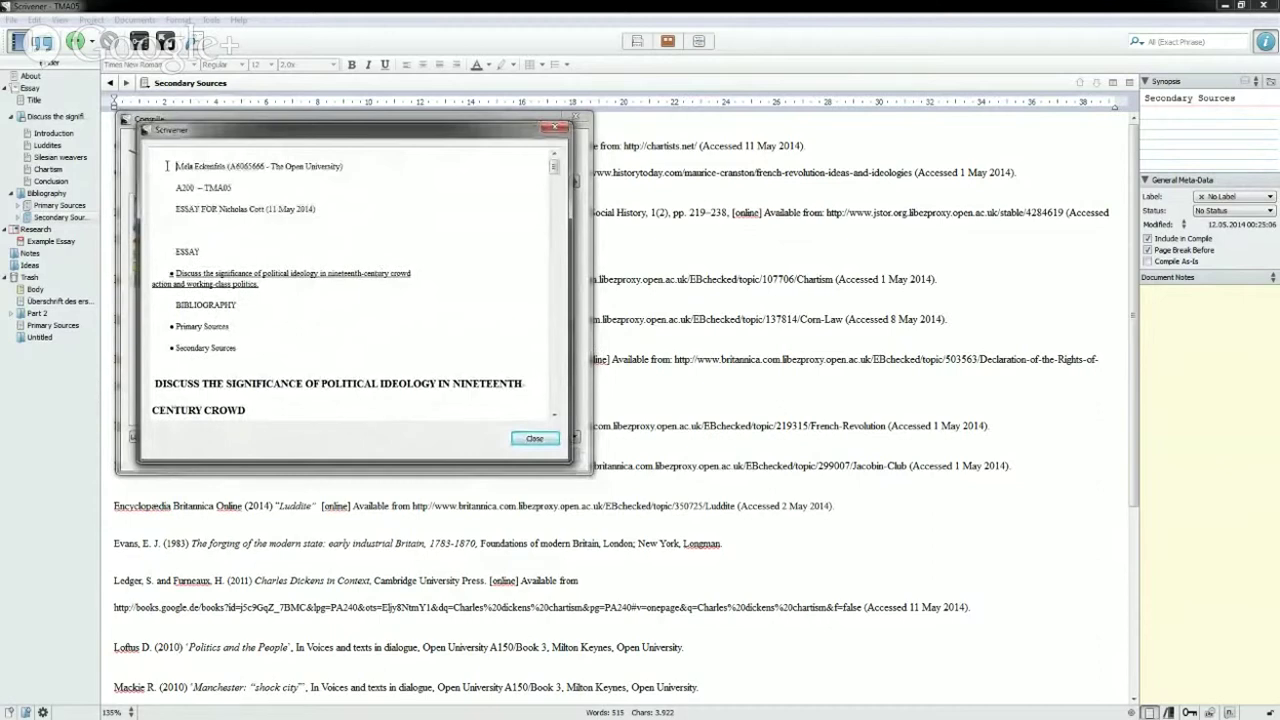
pyautogui.moveTo(167, 166); pyautogui.dragTo(240, 340)
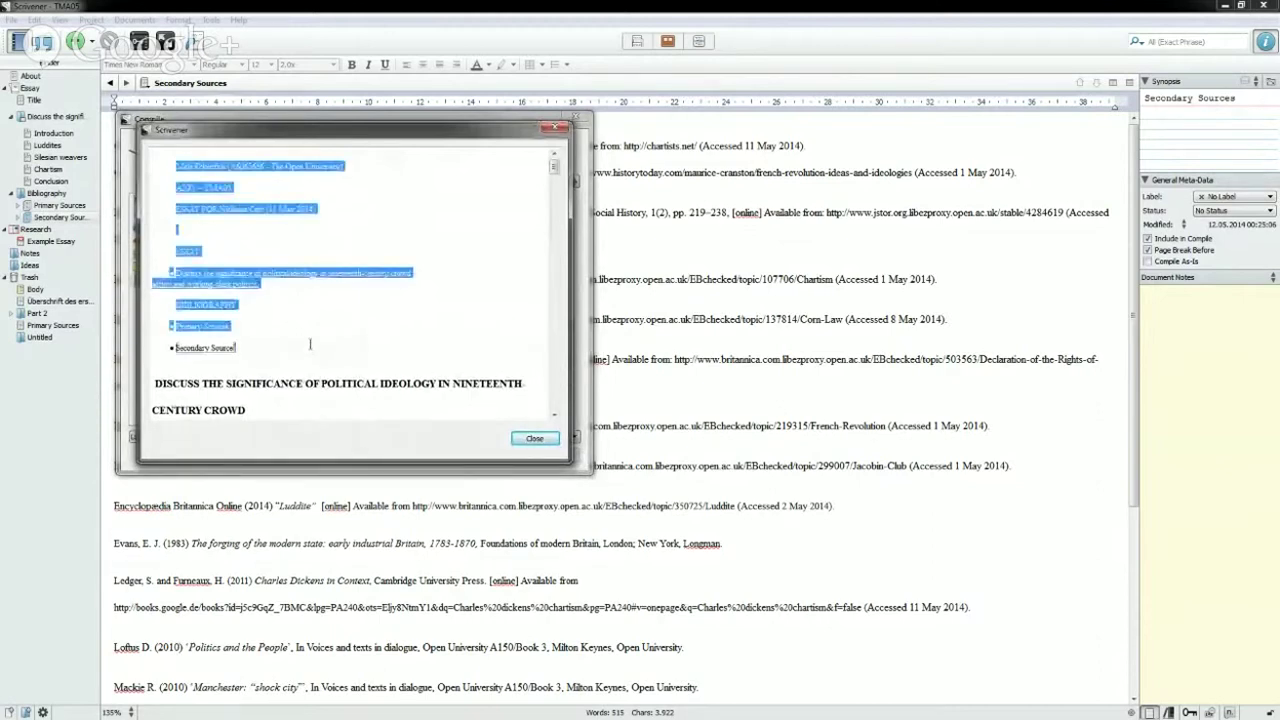
pyautogui.click(257, 313)
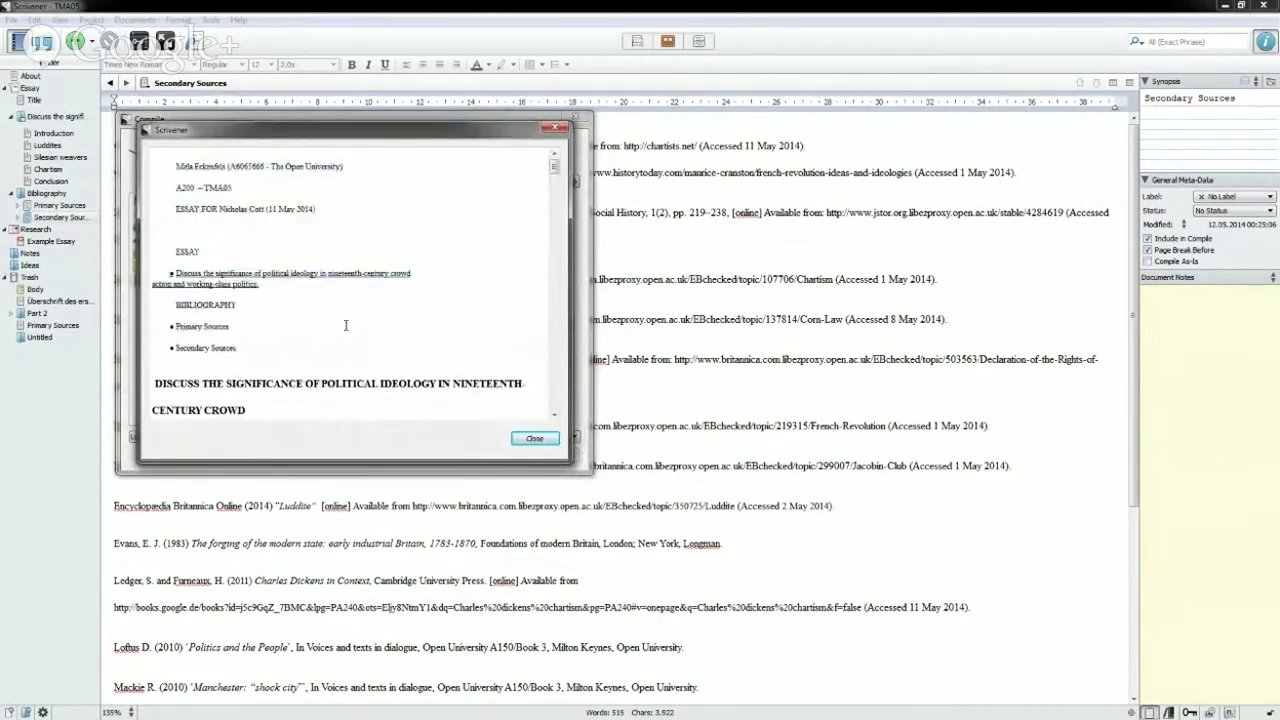
pyautogui.scroll(-1, 294, 333)
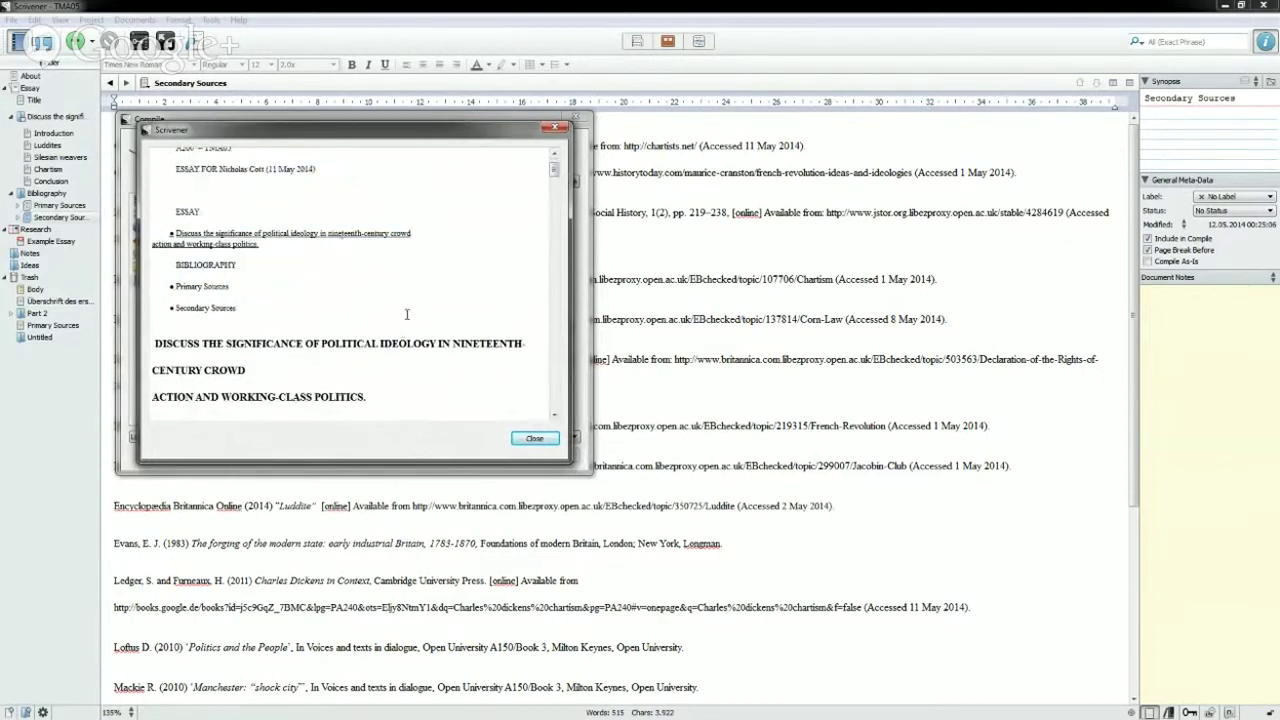
pyautogui.scroll(-1, 346, 299)
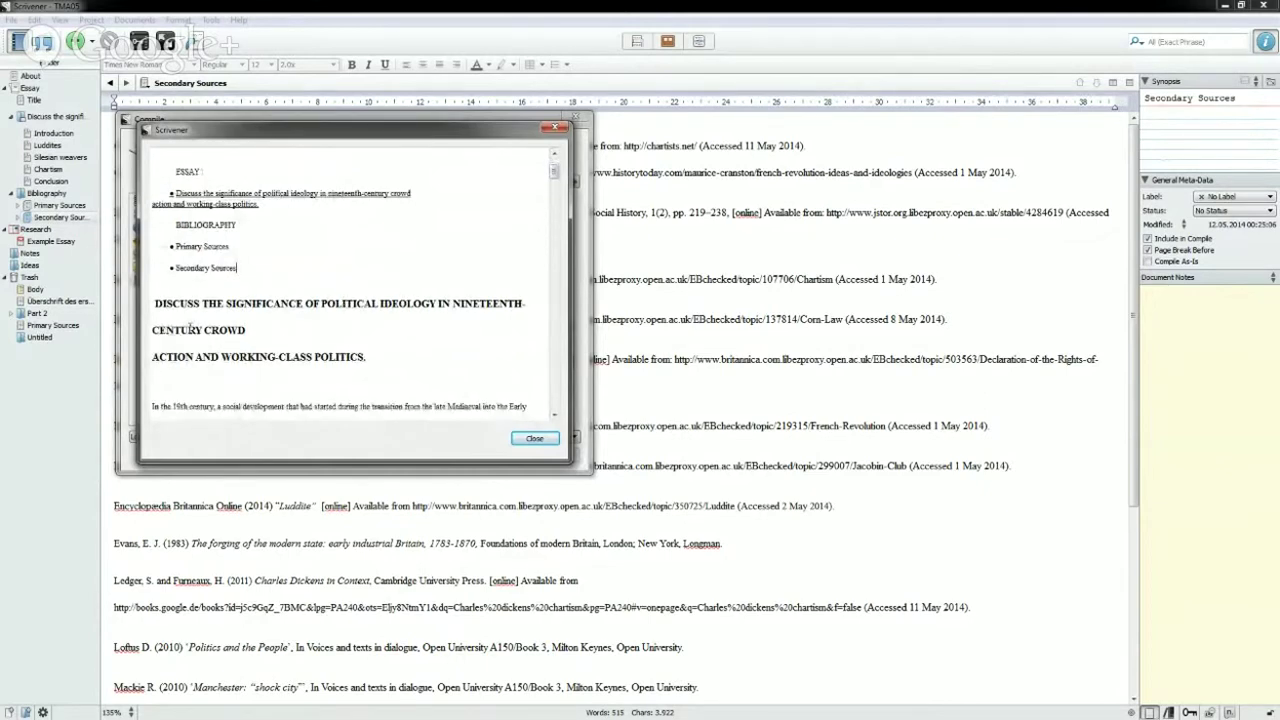
pyautogui.tripleClick(159, 307)
pyautogui.scroll(-1, 229, 278)
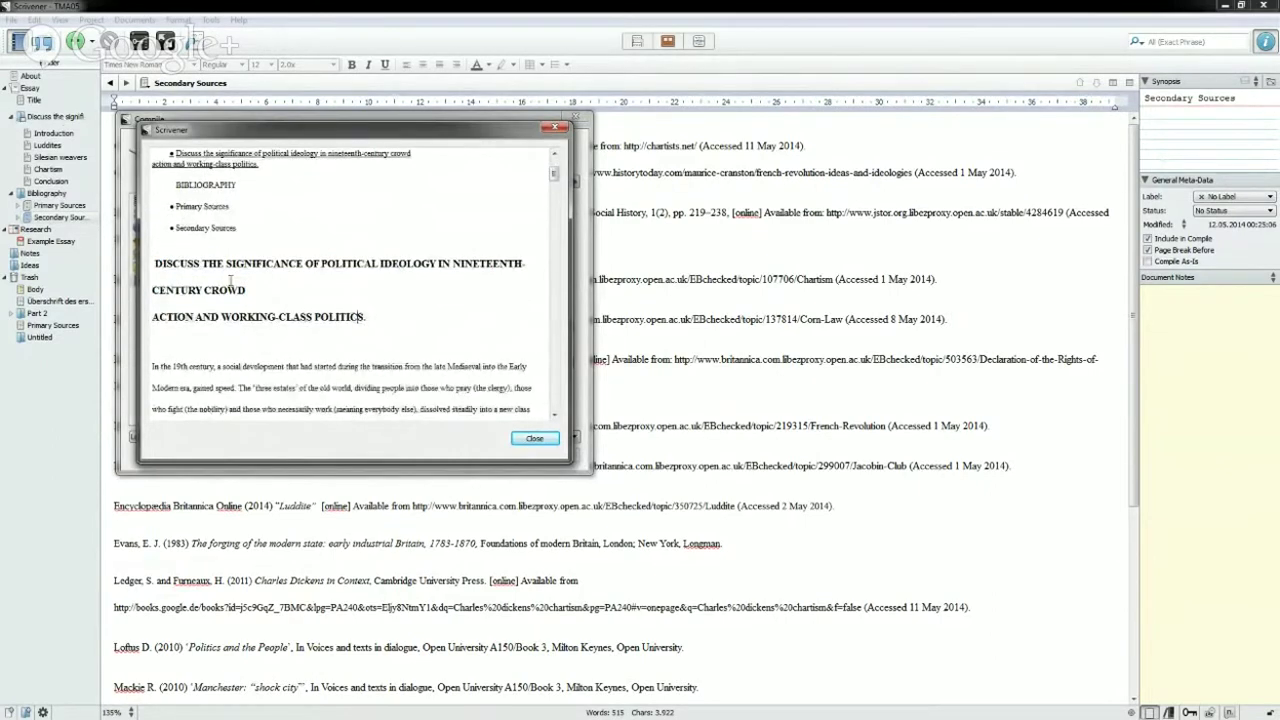
pyautogui.scroll(-2, 278, 295)
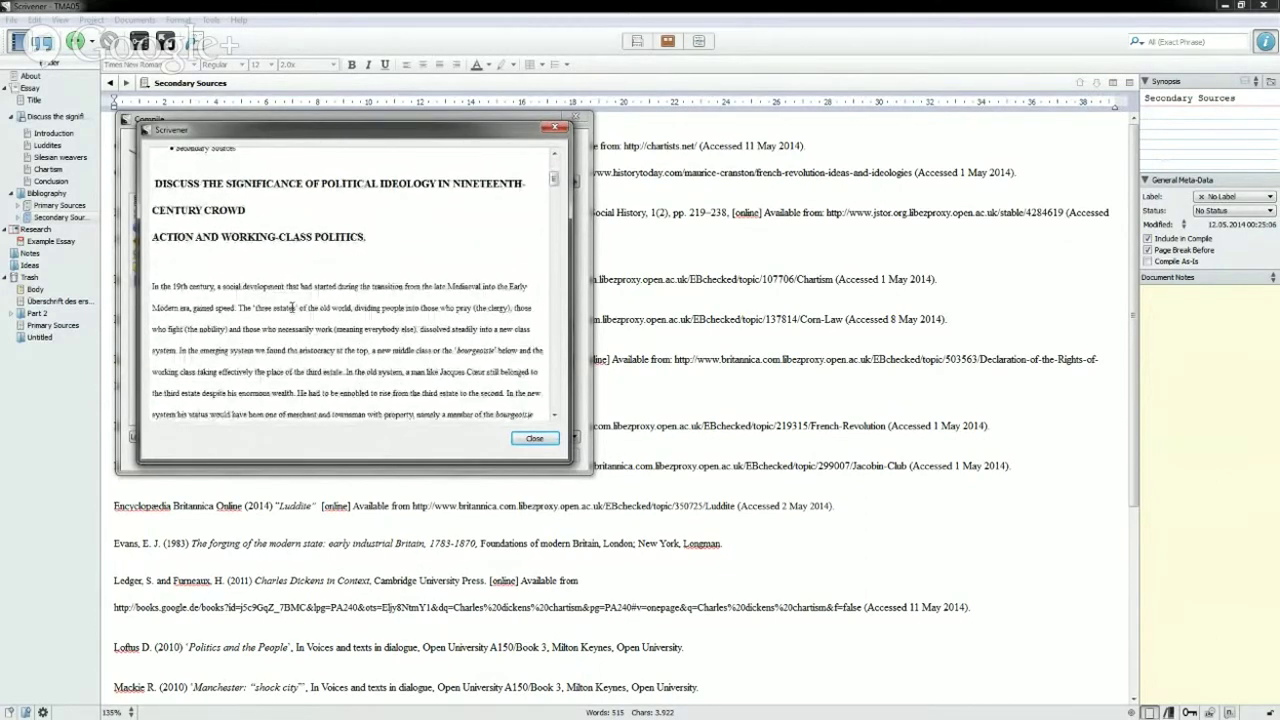
# - Examine the essay body in the compiled preview, checking the line spacing, the gaps between sections and the italic poem quotation
pyautogui.scroll(-8, 292, 308)
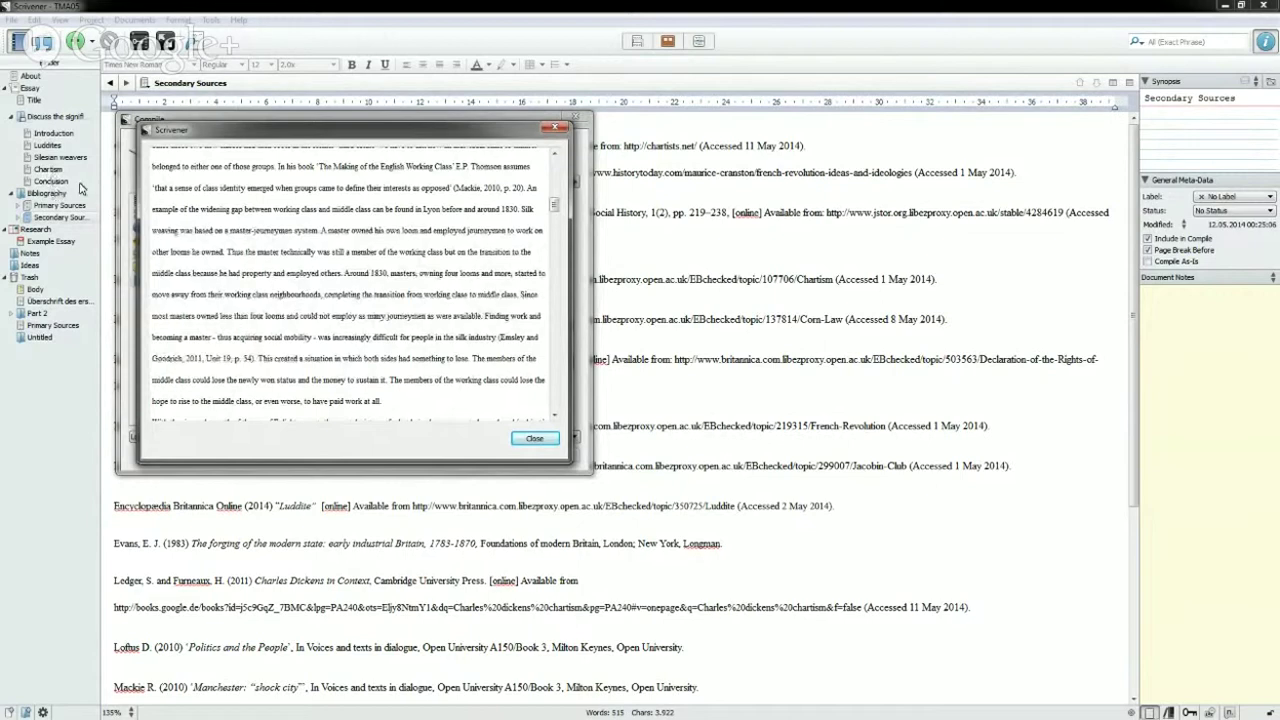
pyautogui.scroll(-4, 290, 221)
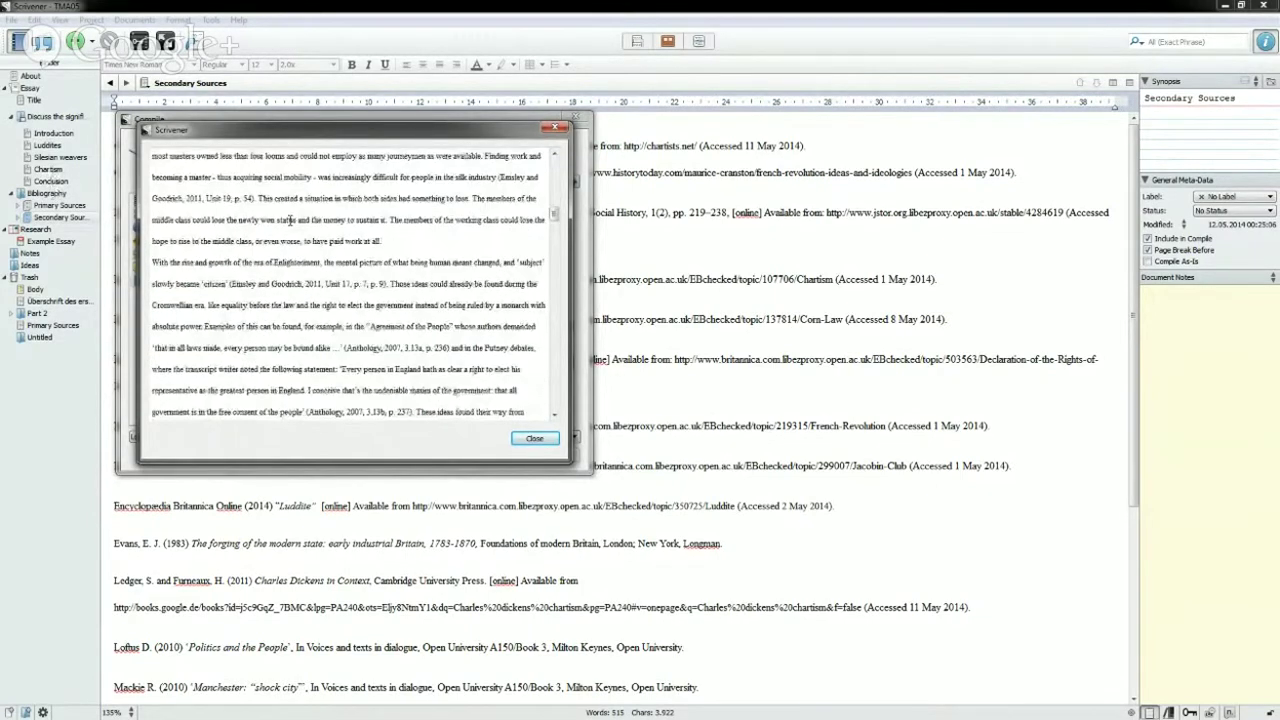
pyautogui.scroll(-5, 290, 221)
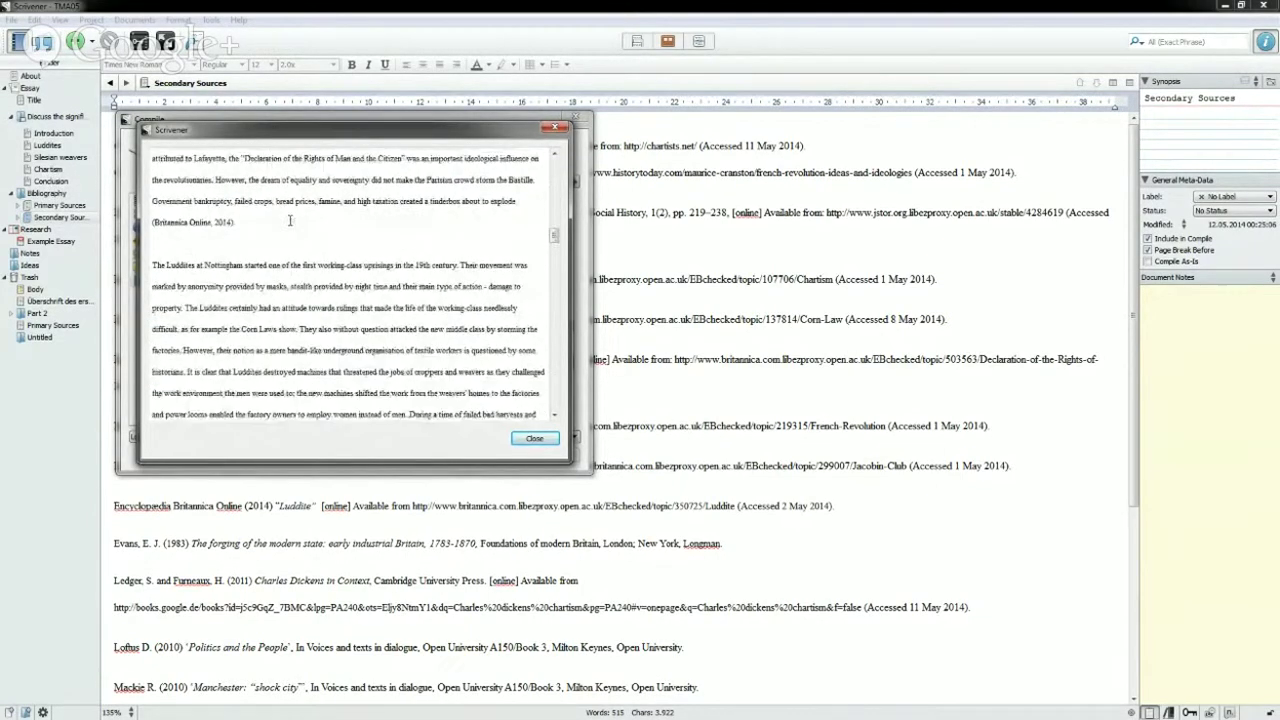
pyautogui.scroll(-5, 290, 221)
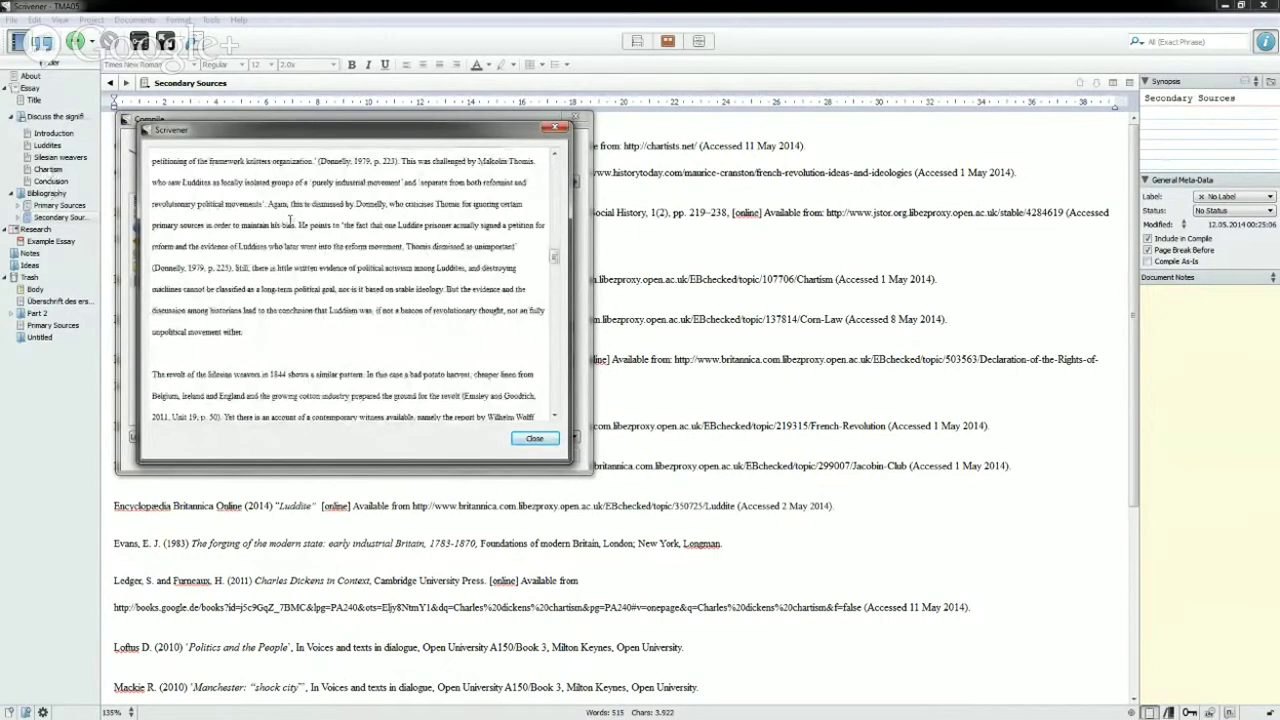
pyautogui.scroll(-5, 290, 221)
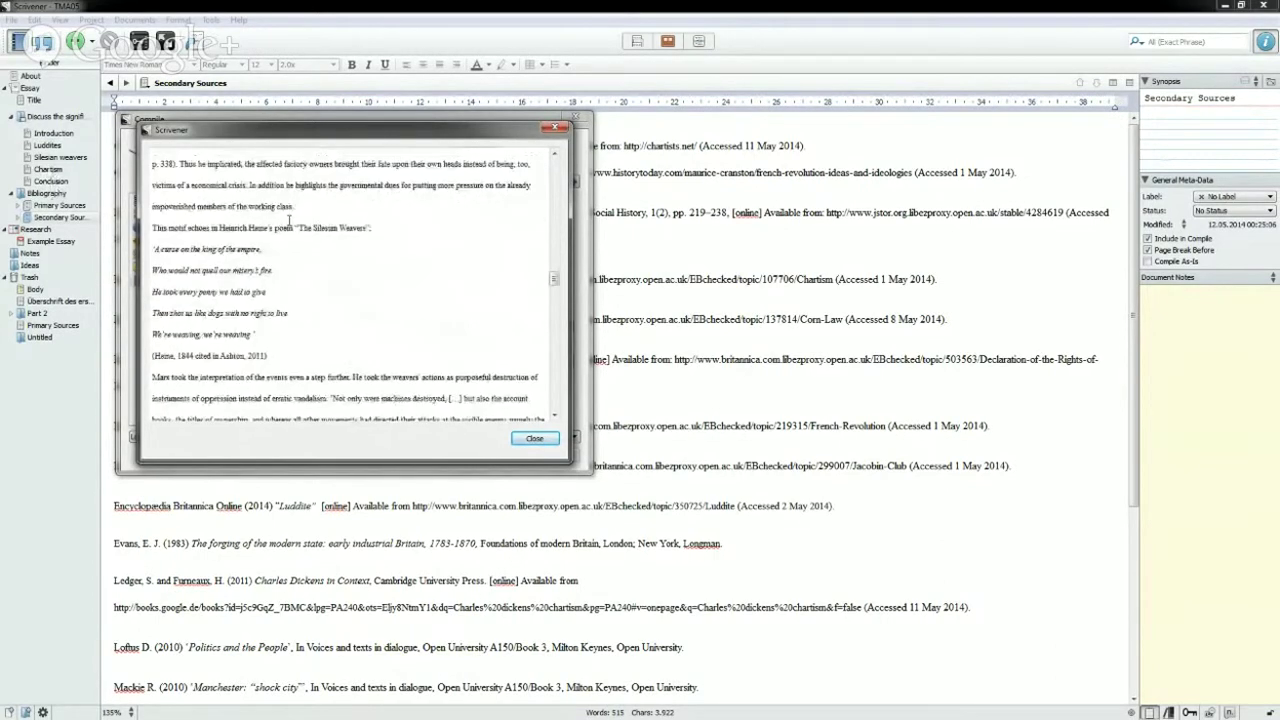
pyautogui.scroll(3, 290, 221)
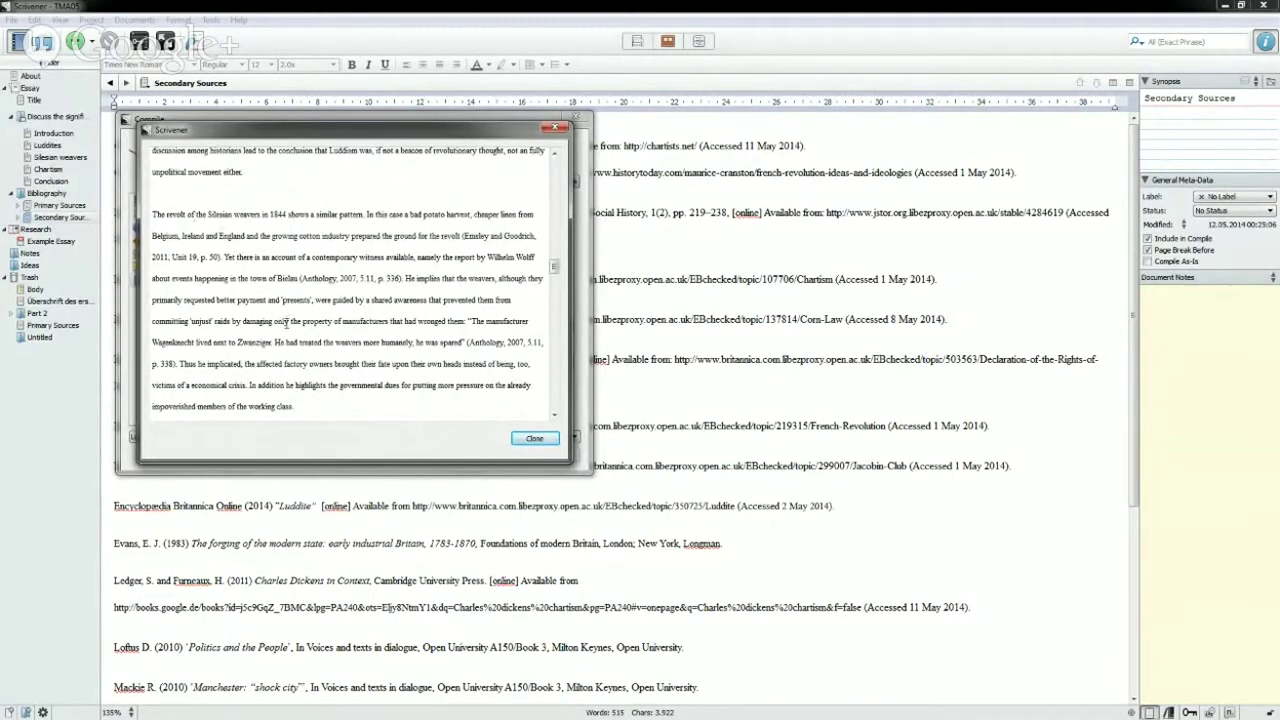
pyautogui.scroll(-2, 288, 322)
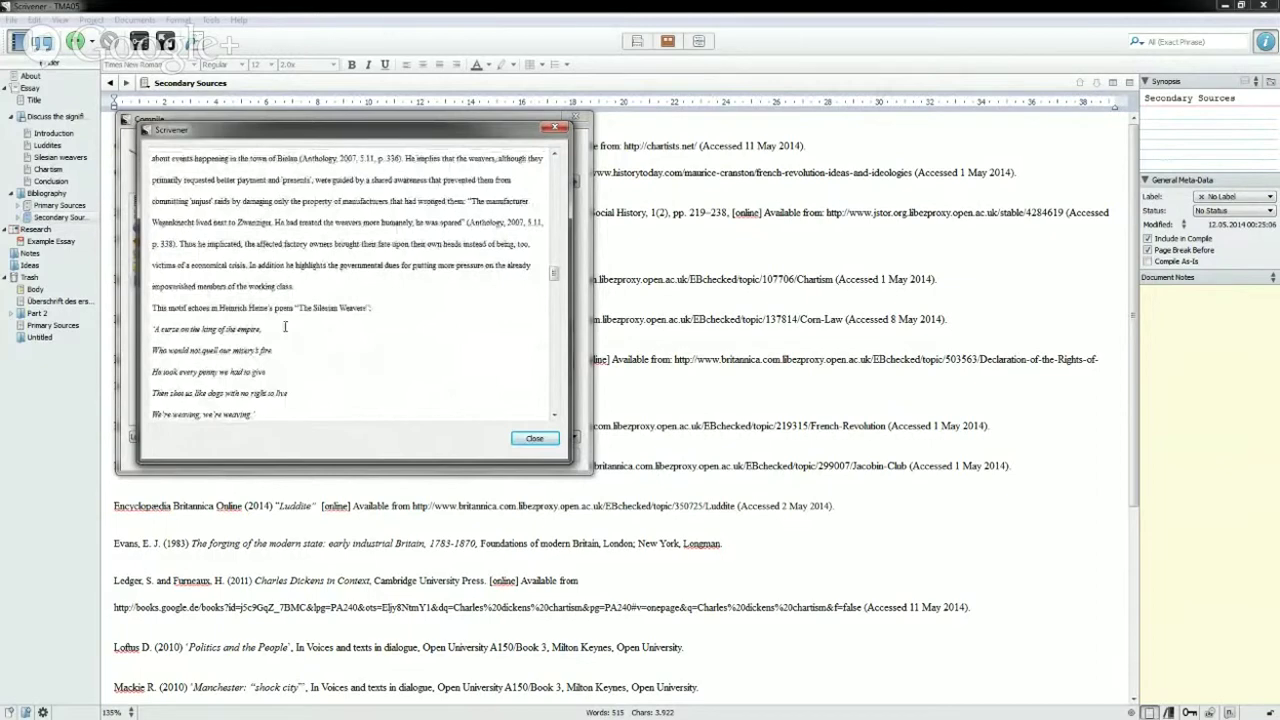
pyautogui.scroll(-4, 285, 326)
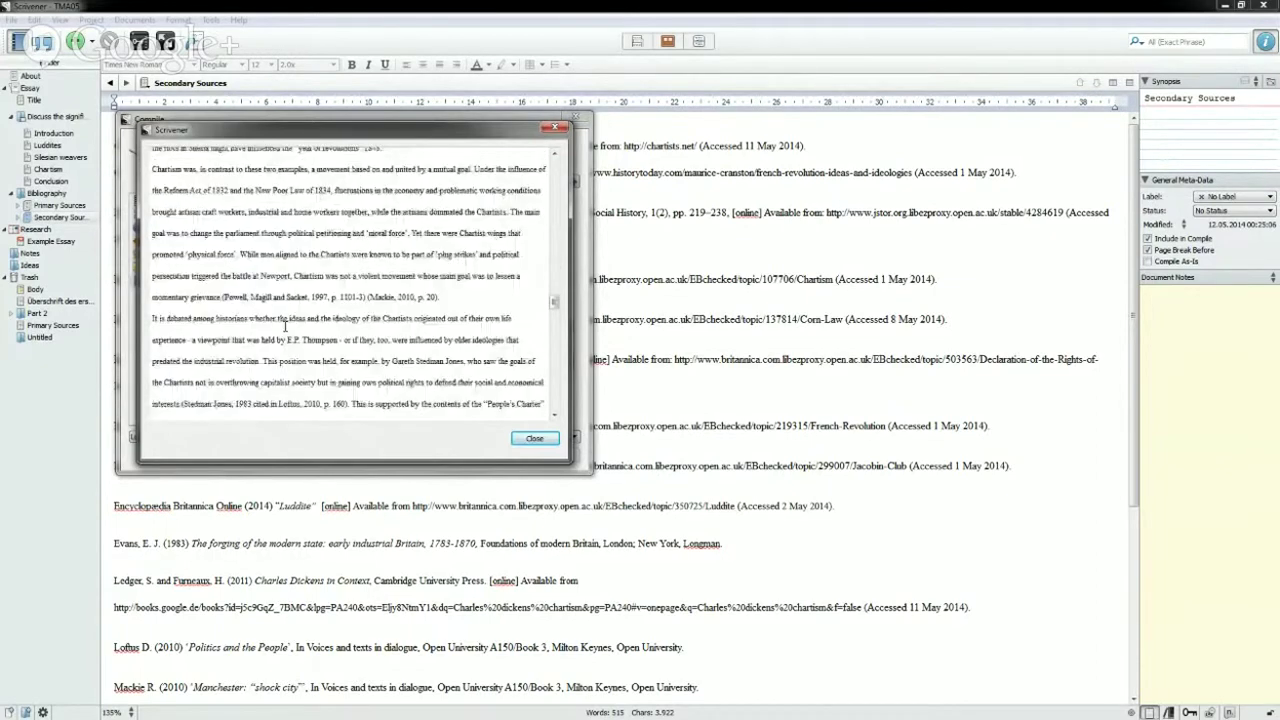
# - Examine the bibliography headings and source entries through to the end of the compiled preview, and return to its beginning
pyautogui.scroll(-6, 285, 326)
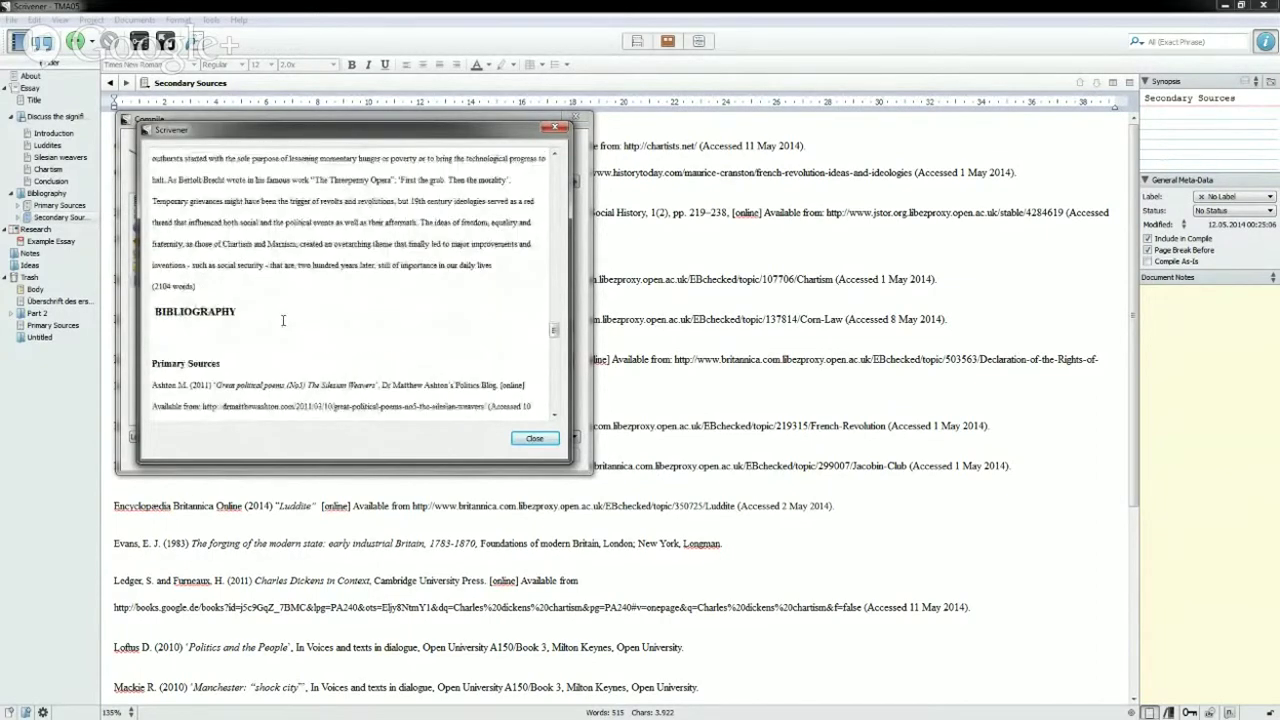
pyautogui.scroll(-1, 283, 320)
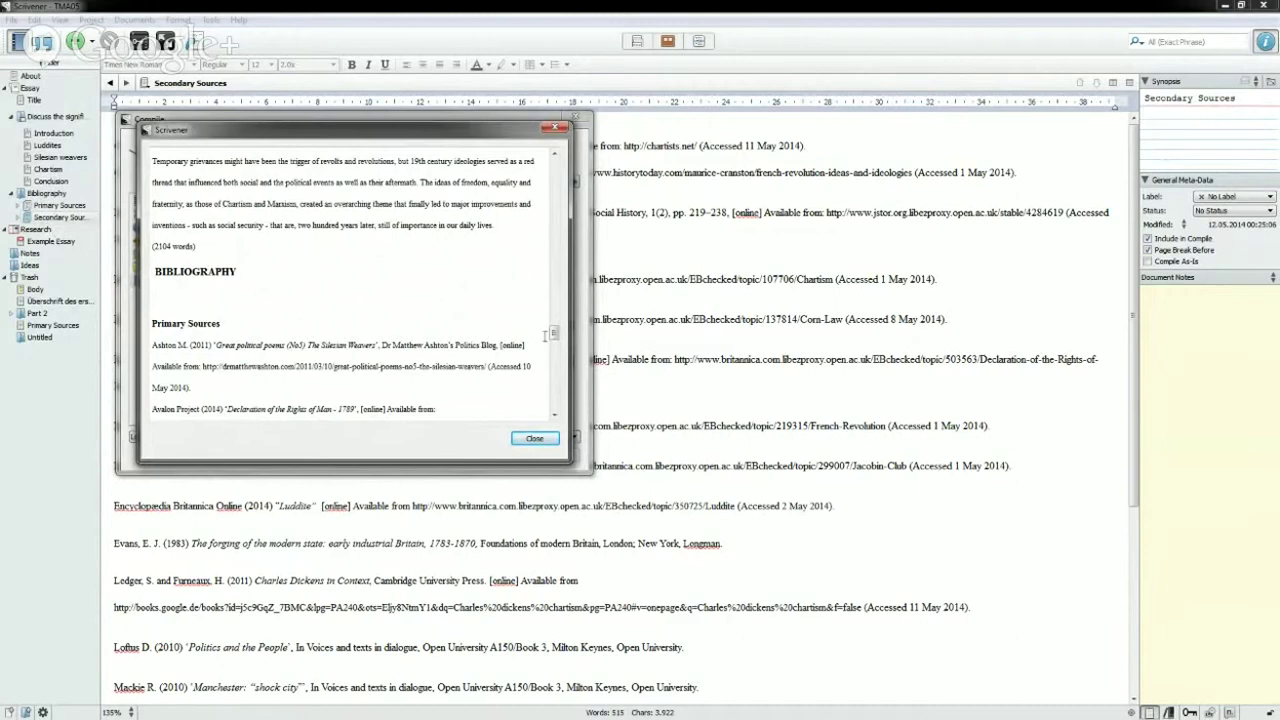
pyautogui.moveTo(553, 334); pyautogui.dragTo(555, 380)
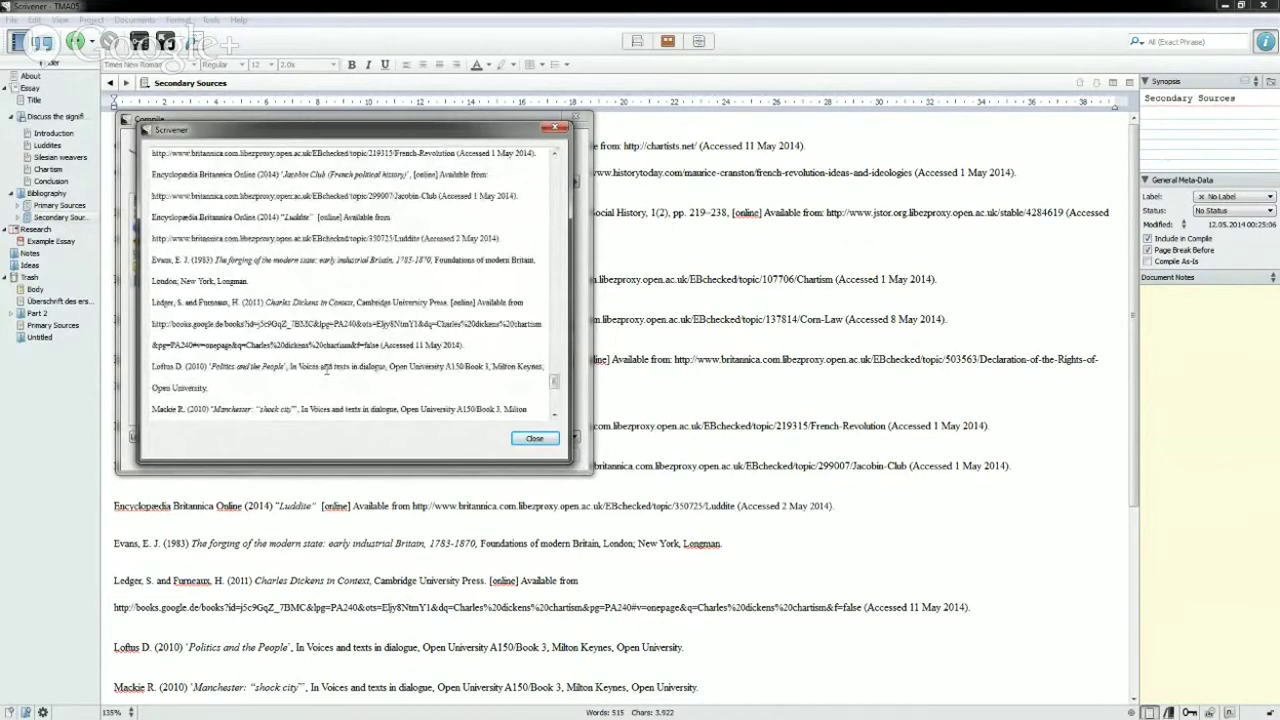
pyautogui.scroll(-3, 522, 377)
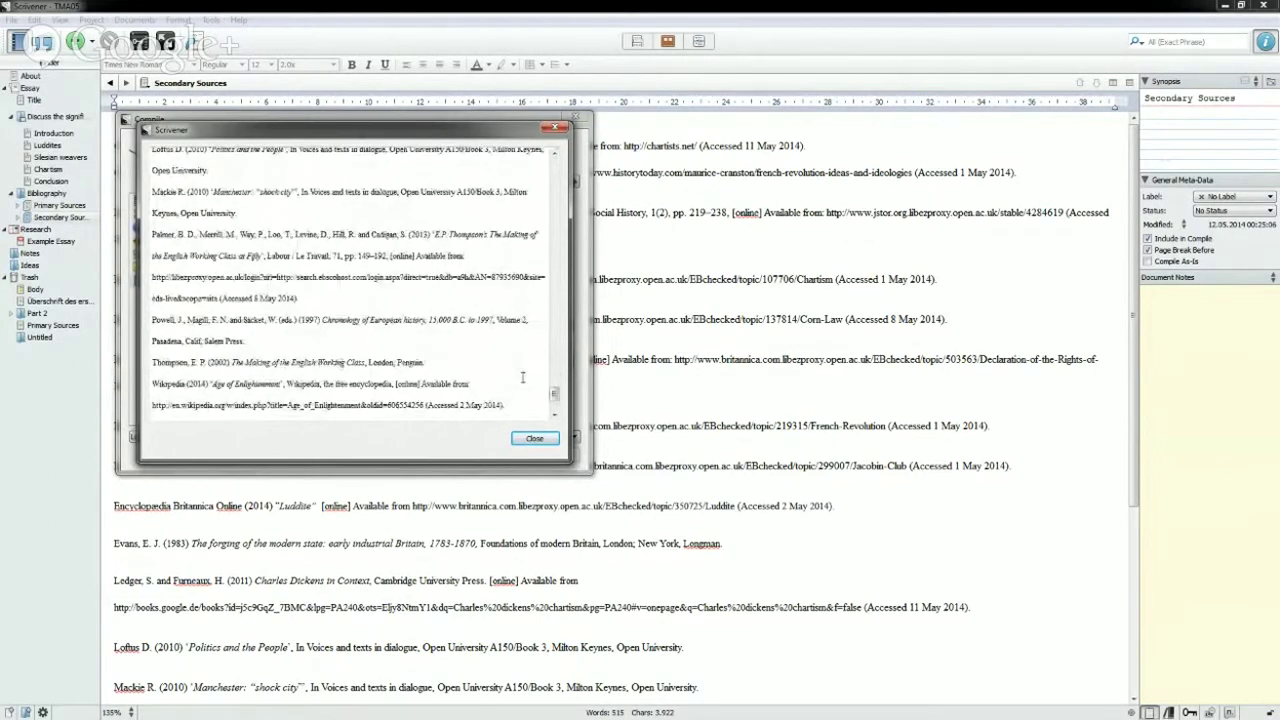
pyautogui.moveTo(554, 394); pyautogui.dragTo(553, 162)
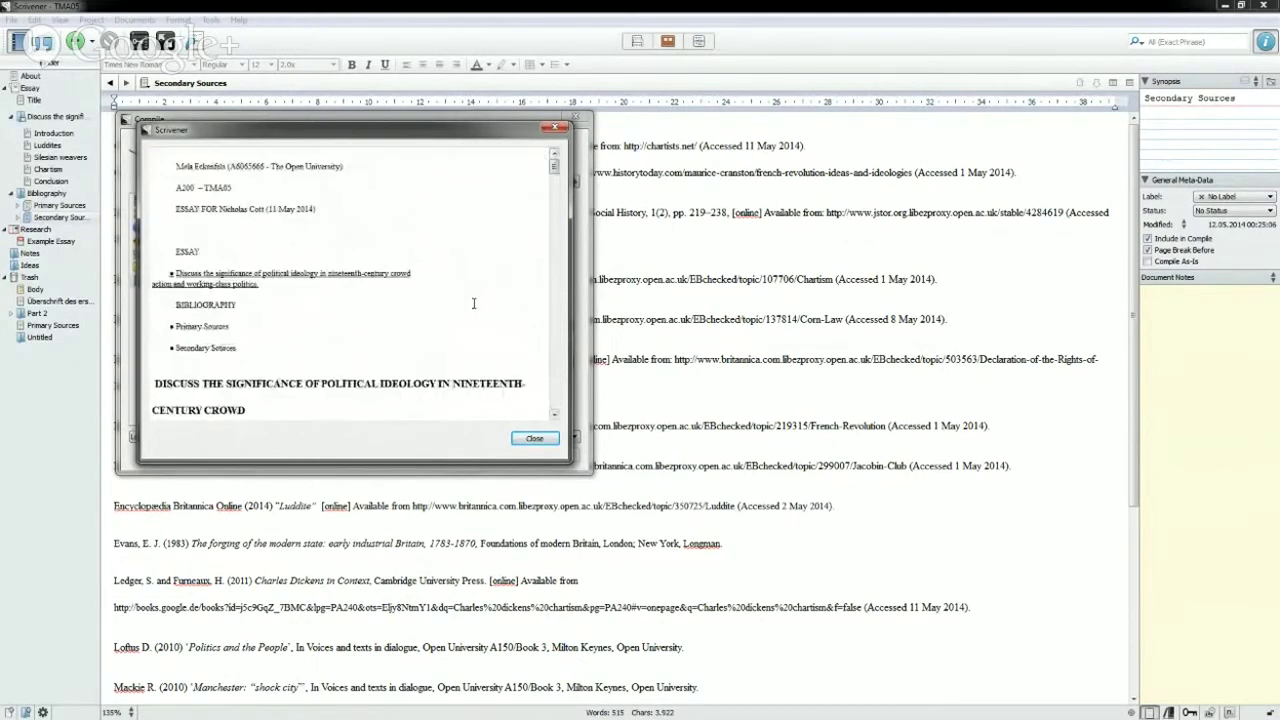
# - Close the compiled preview, set the output format to PDF, and compile the essay to a file named test
pyautogui.click(531, 440)
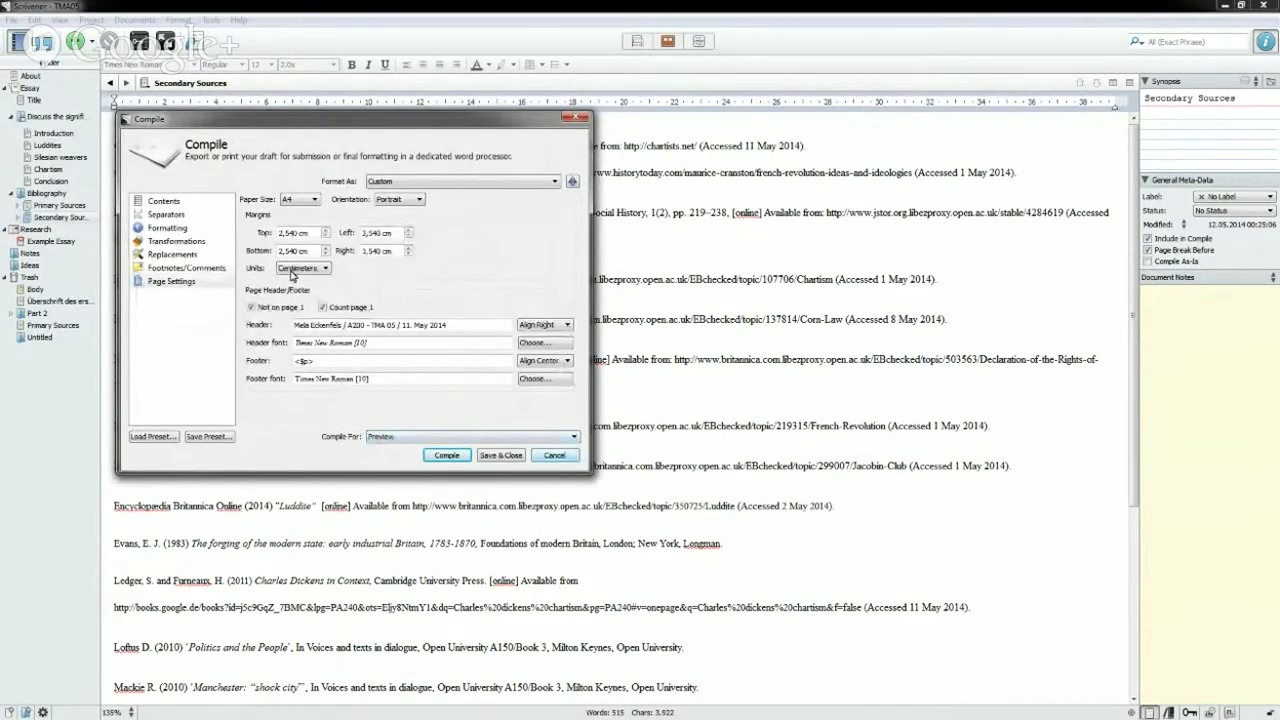
pyautogui.click(450, 437)
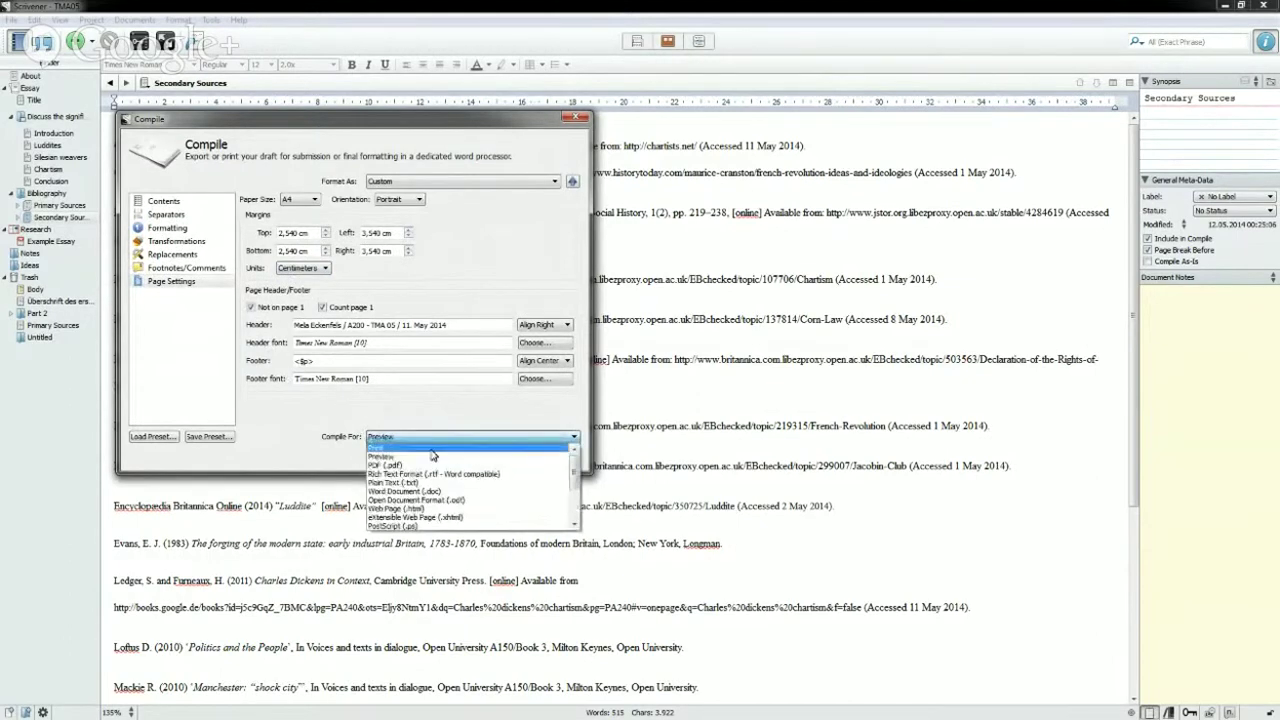
pyautogui.click(448, 465)
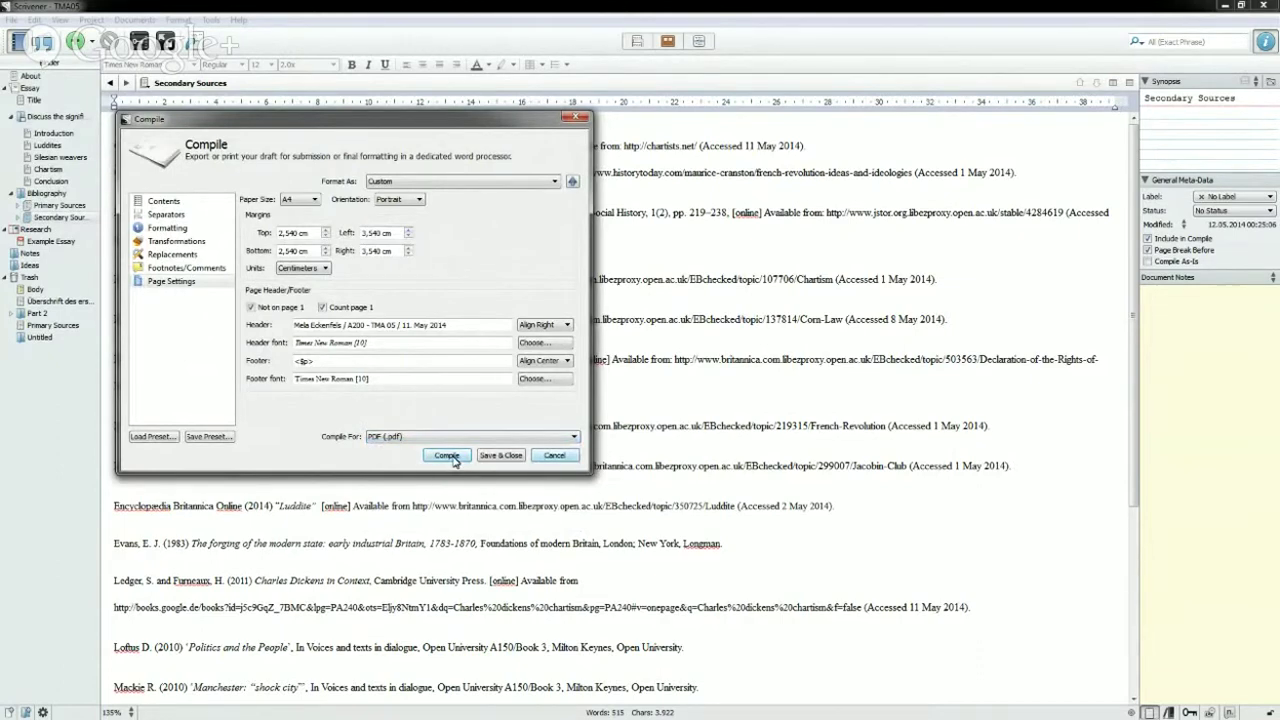
pyautogui.click(447, 456)
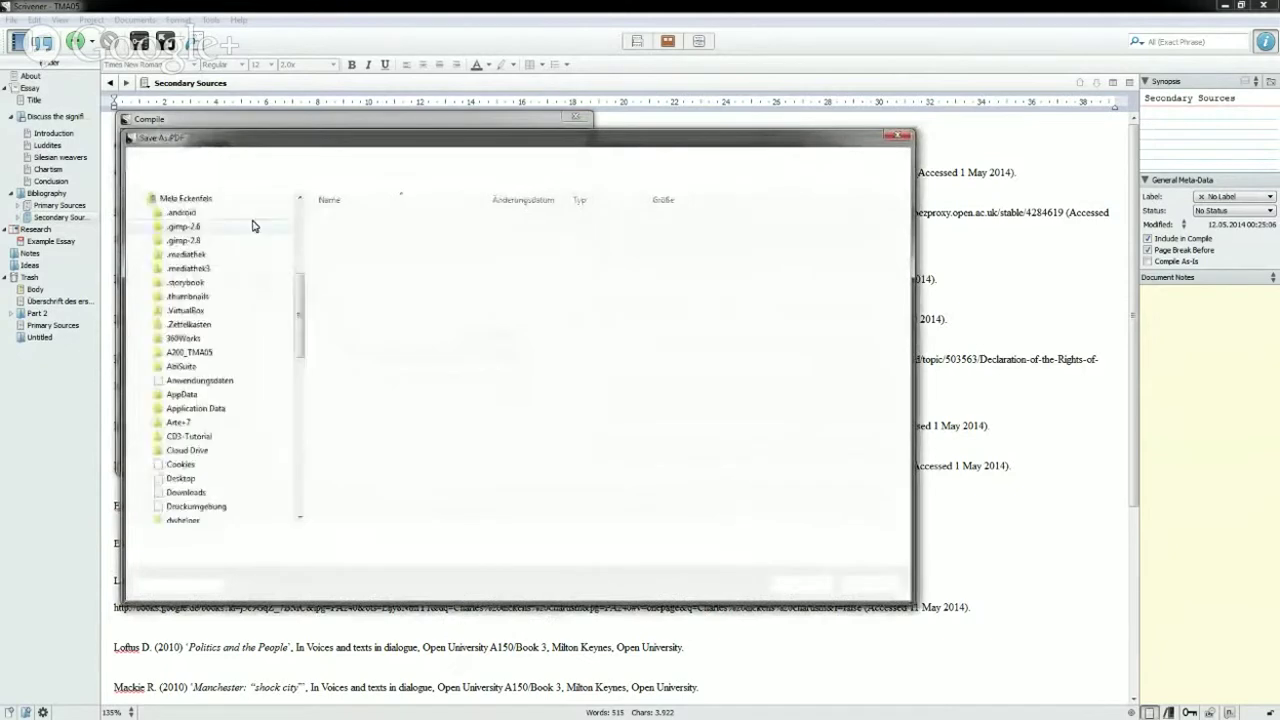
pyautogui.write('test')
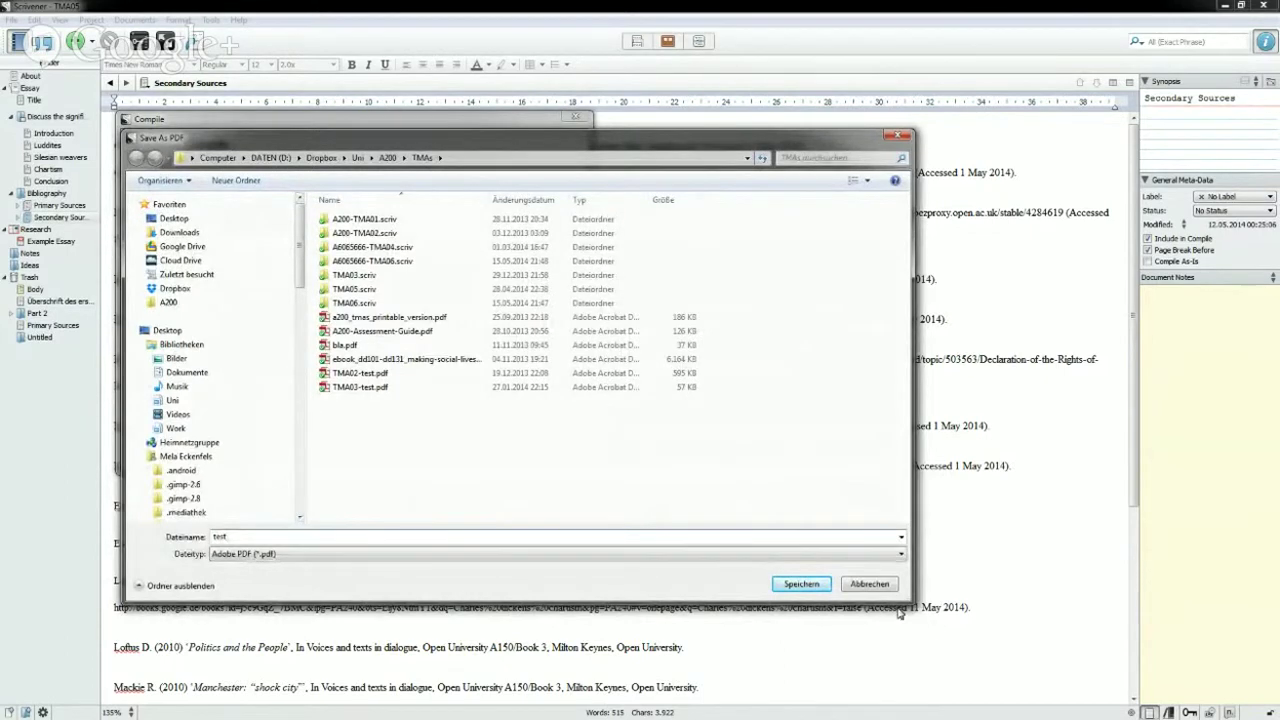
pyautogui.click(818, 587)
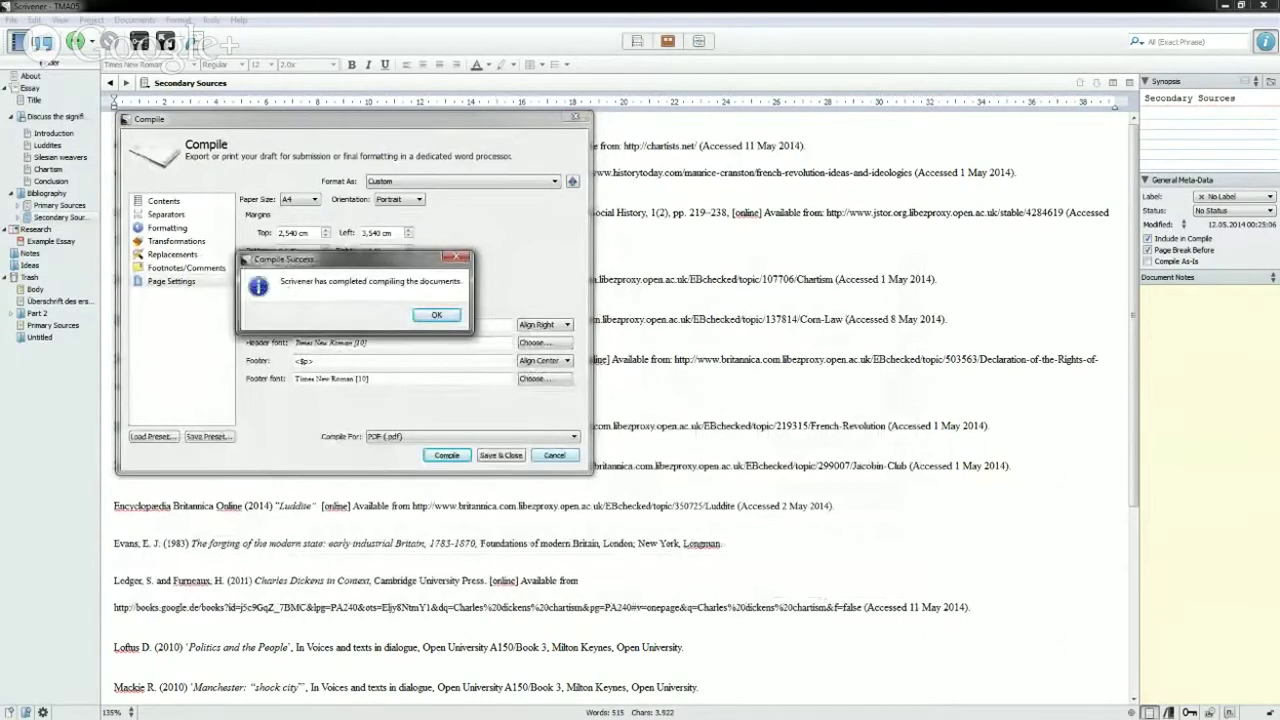
pyautogui.click(437, 316)
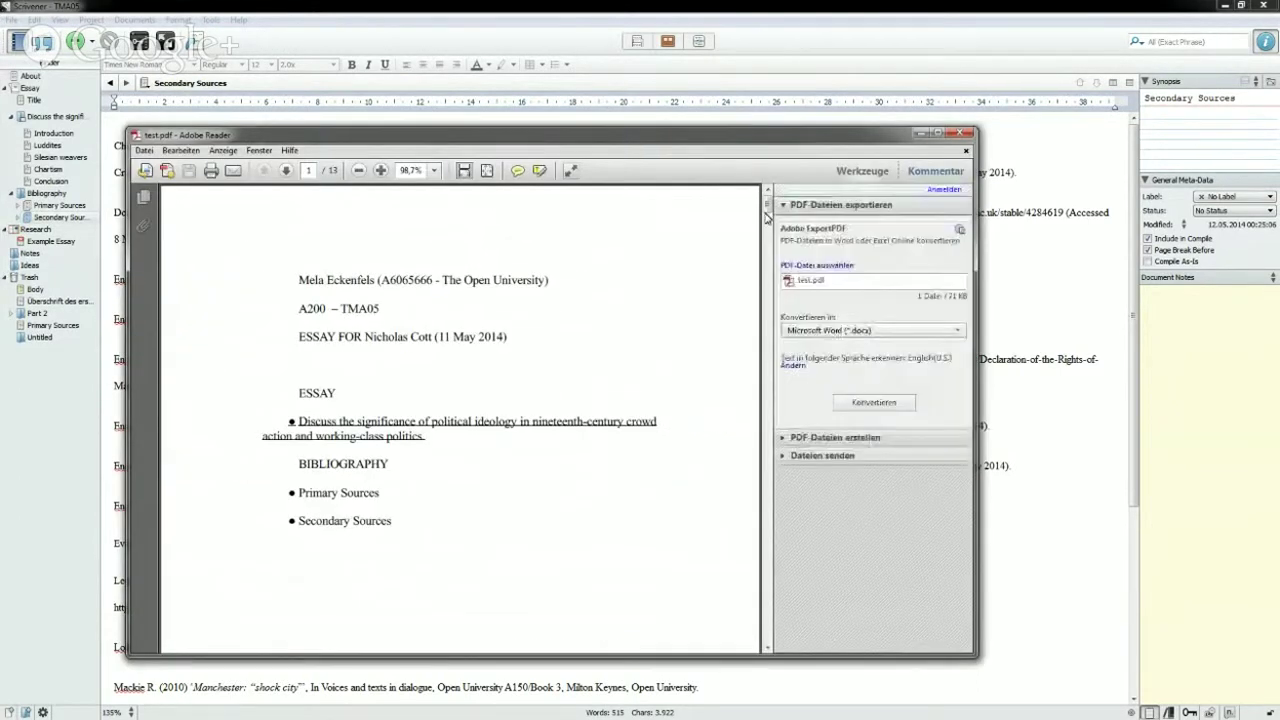
# - Examine test.pdf in Adobe Reader, checking the title page, the running header and main heading on page 2, and the bibliography's start
pyautogui.scroll(-3, 767, 213)
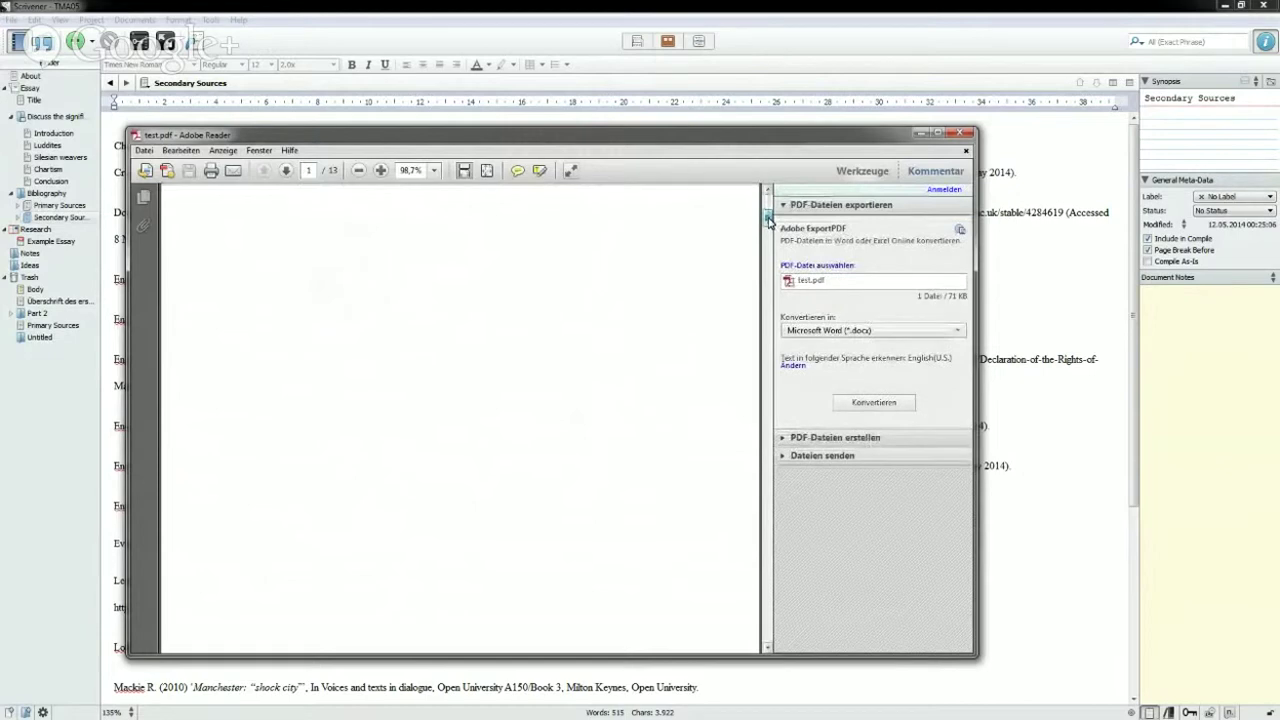
pyautogui.scroll(2, 767, 213)
pyautogui.scroll(-5, 767, 208)
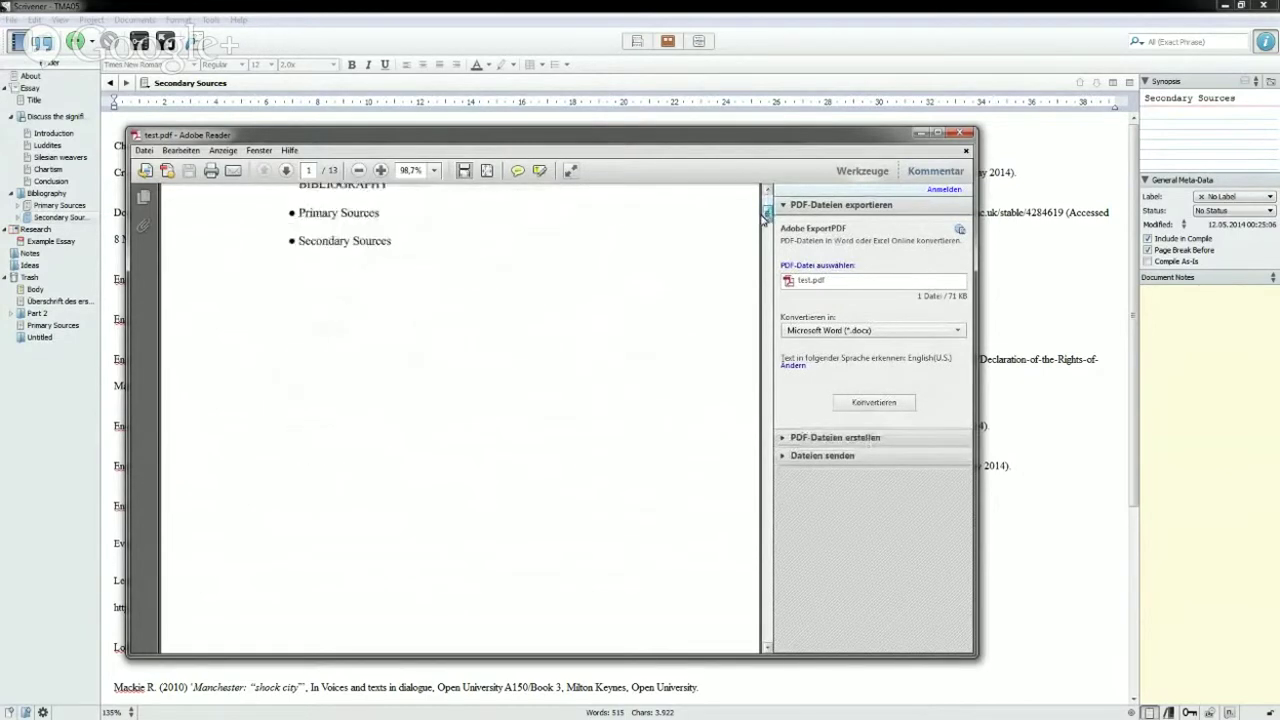
pyautogui.moveTo(766, 213); pyautogui.dragTo(751, 247)
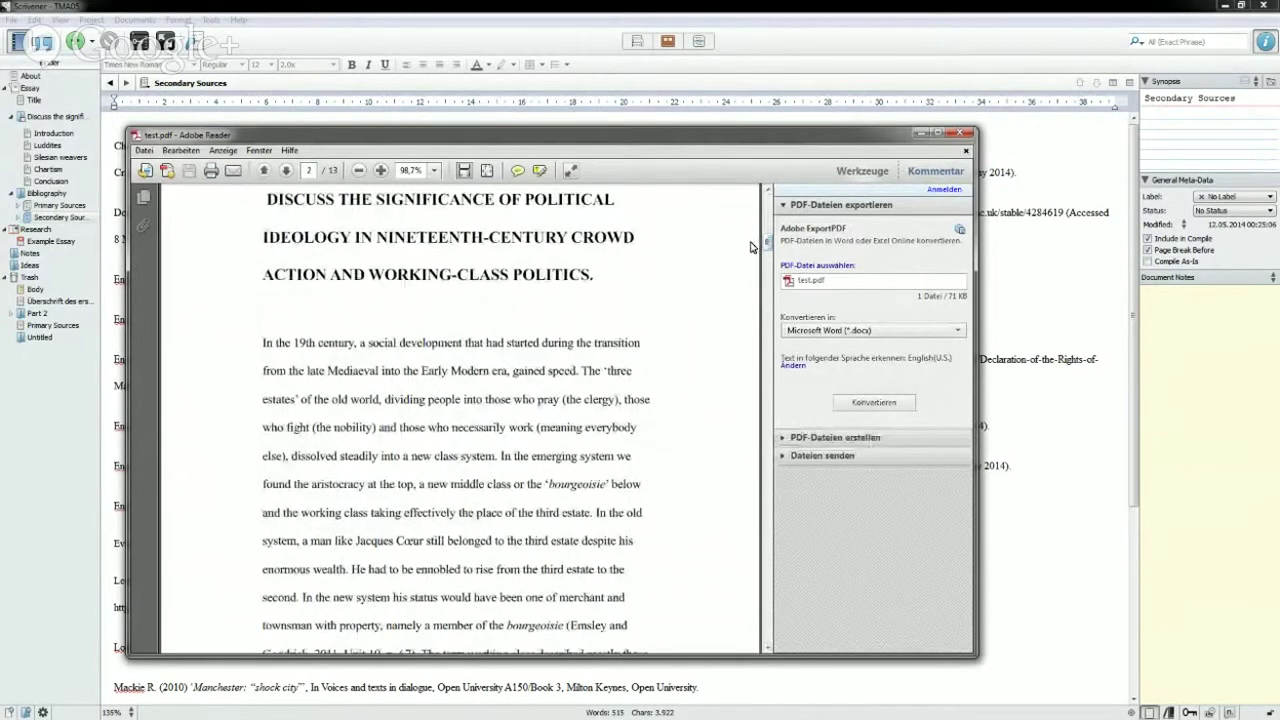
pyautogui.scroll(1, 711, 262)
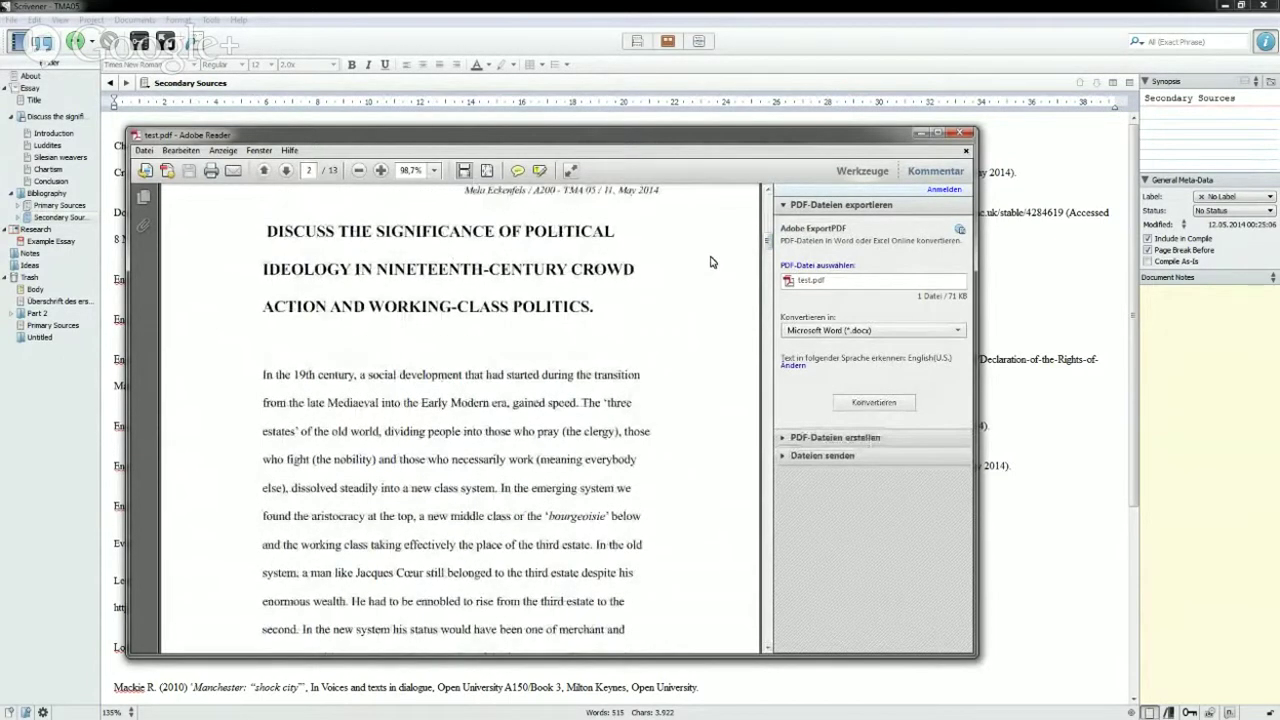
pyautogui.scroll(2, 711, 262)
pyautogui.moveTo(466, 253); pyautogui.dragTo(637, 258)
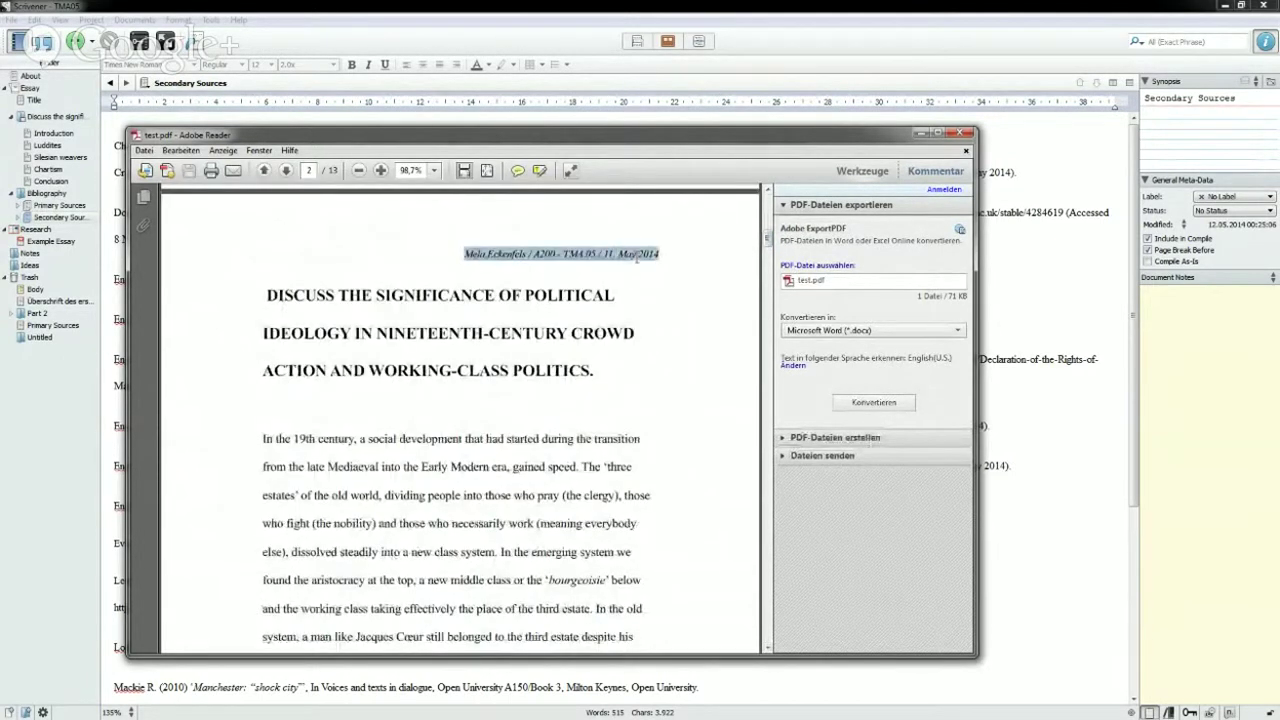
pyautogui.click(658, 253)
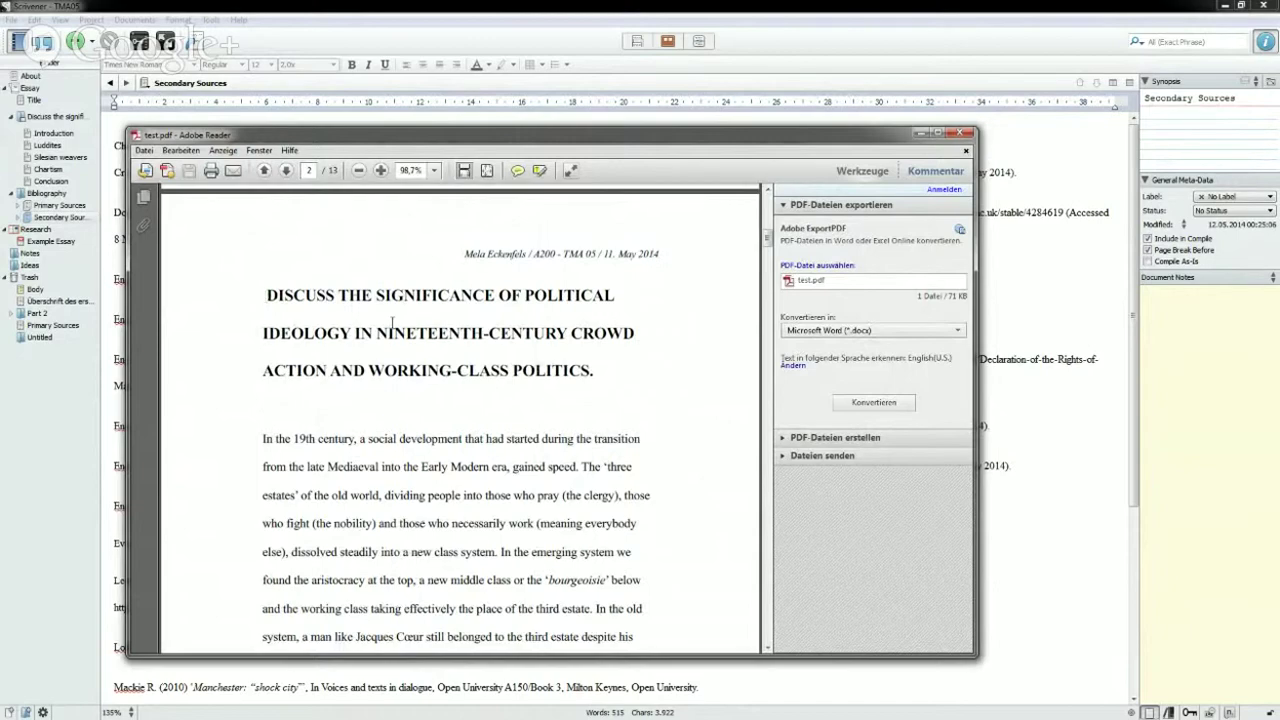
pyautogui.moveTo(605, 385); pyautogui.dragTo(265, 296)
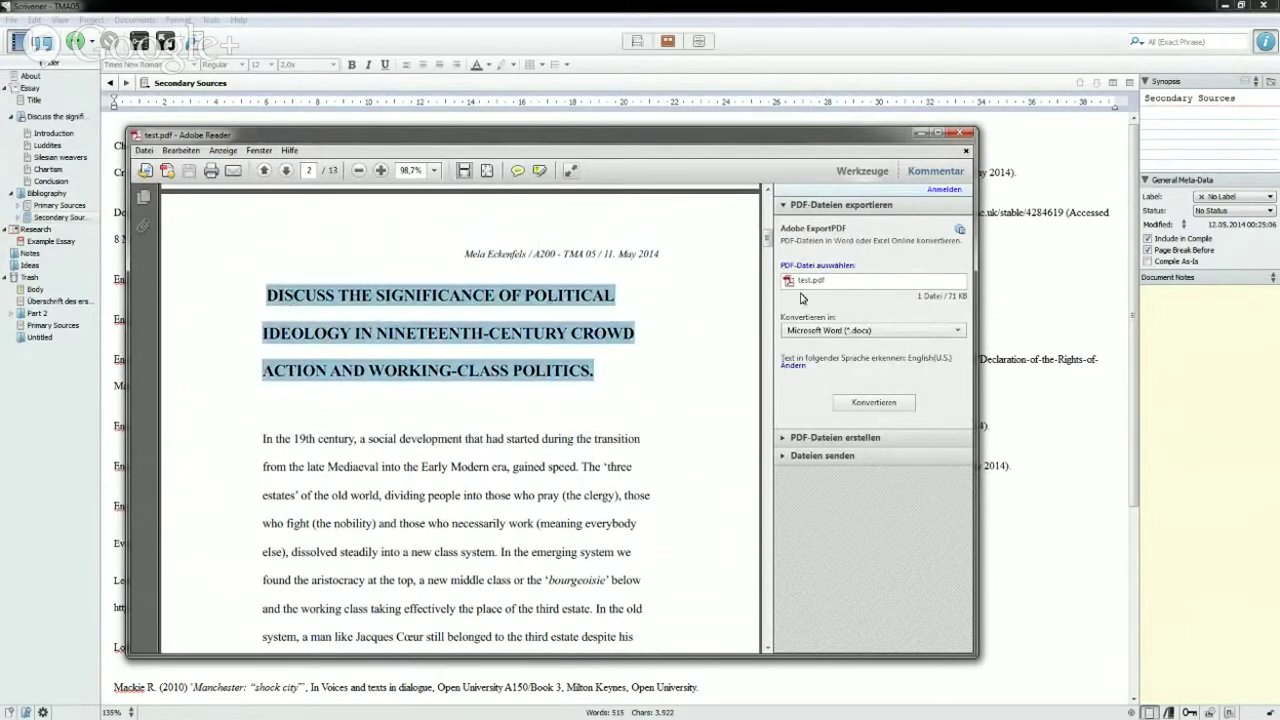
pyautogui.moveTo(768, 240); pyautogui.dragTo(771, 510)
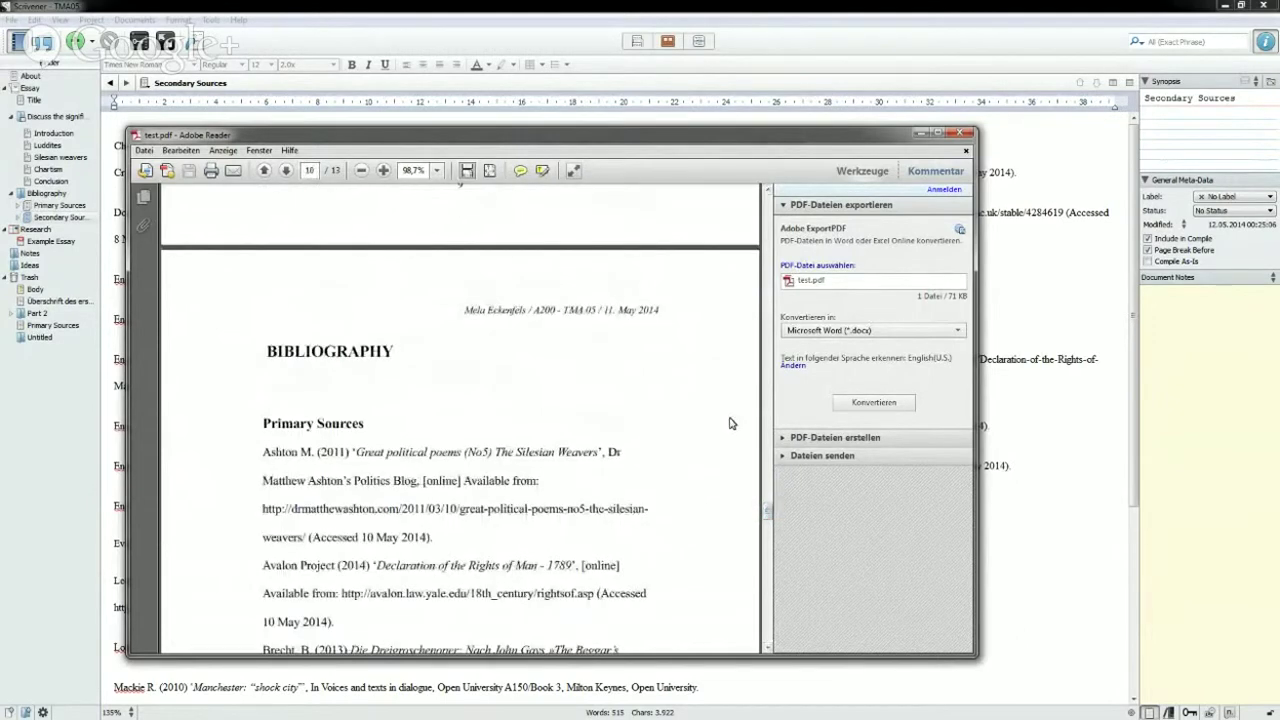